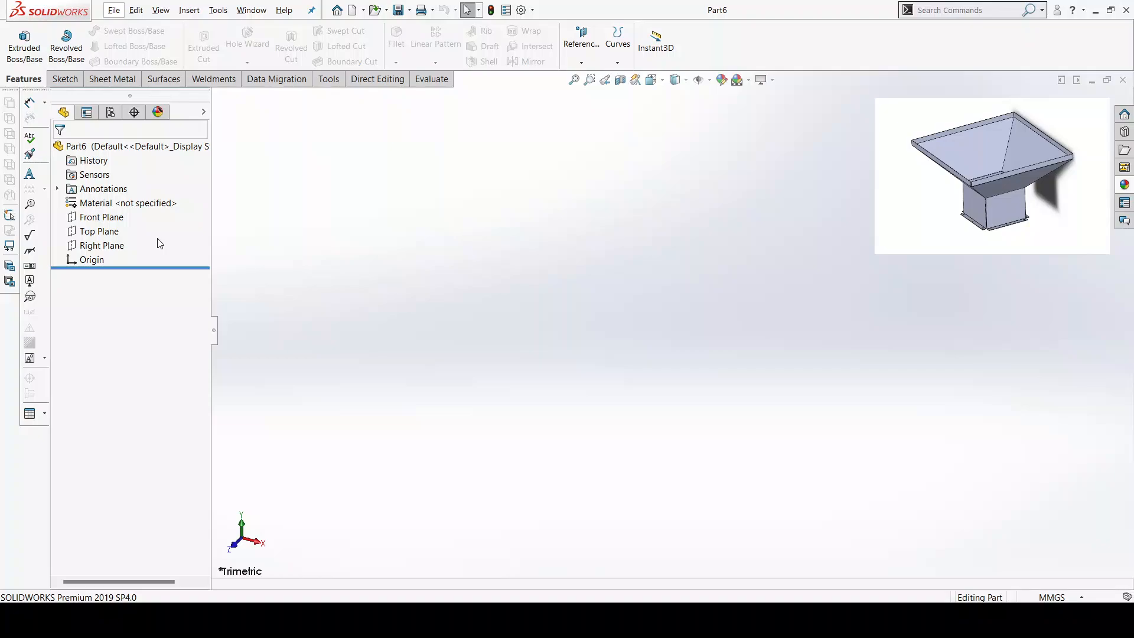
# - Sketch a corner rectangle about 103.5 by 72 mm on the Right Plane, with one corner at the origin
pyautogui.click(121, 244)
pyautogui.click(119, 239)
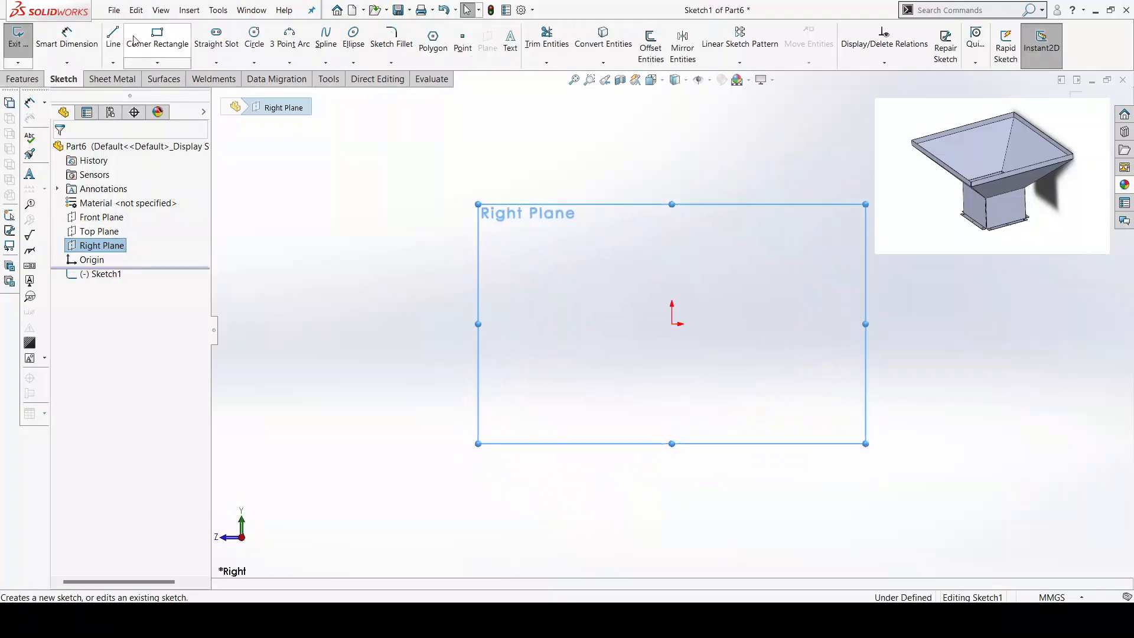
pyautogui.click(151, 35)
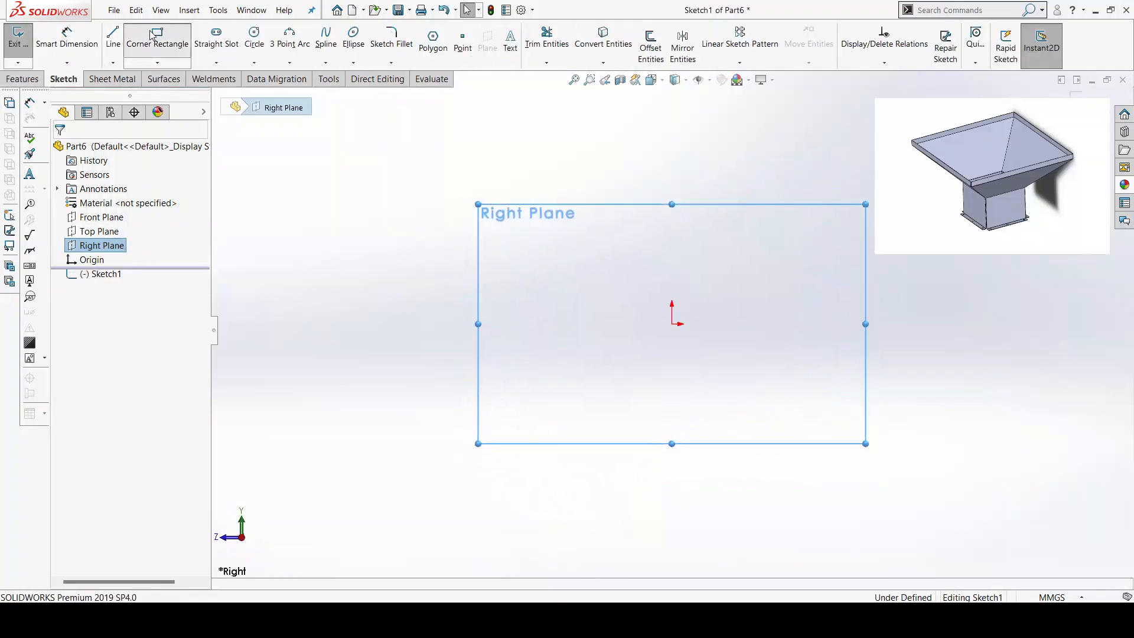
pyautogui.click(672, 324)
pyautogui.click(447, 481)
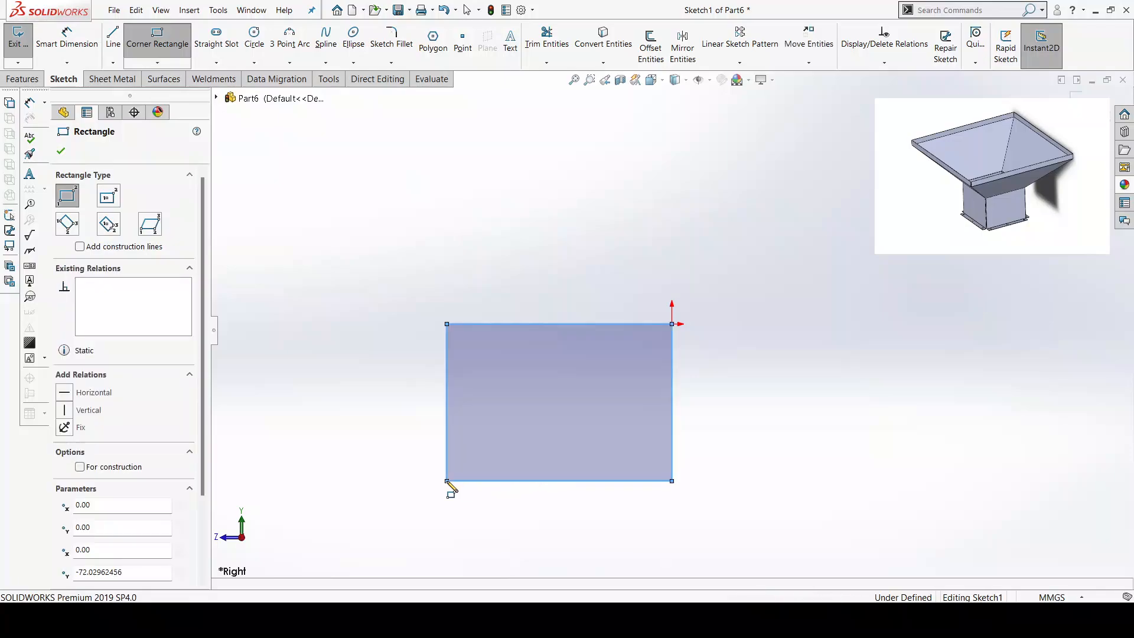
pyautogui.press('Escape')
# - Dimension the rectangle to 200 mm wide and 150 mm high
pyautogui.click(67, 39)
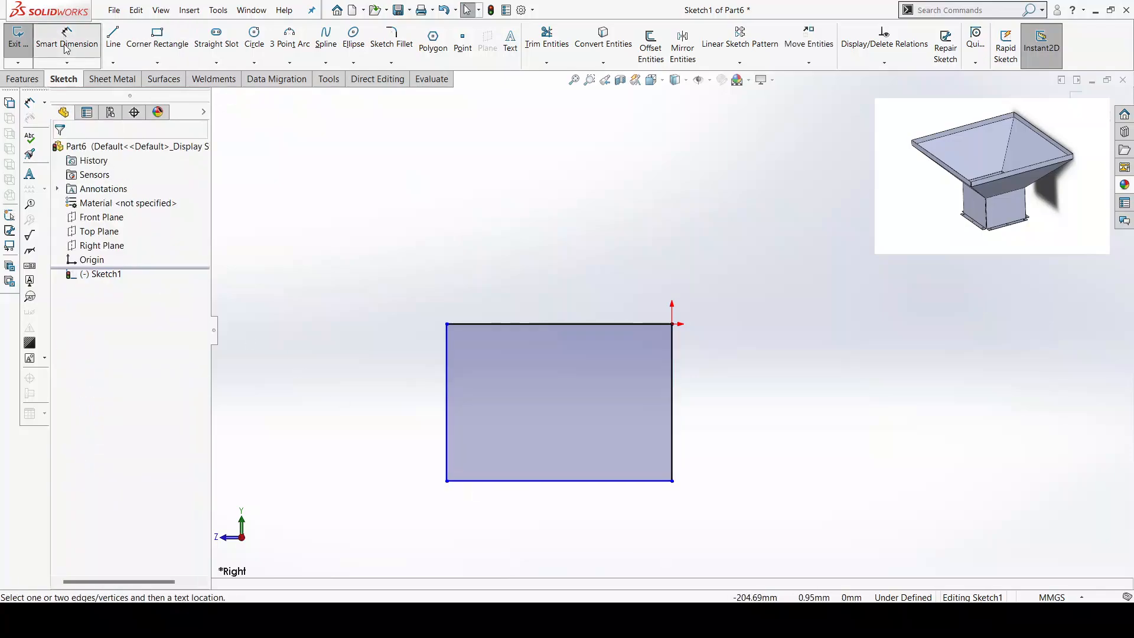
pyautogui.click(542, 314)
pyautogui.click(542, 293)
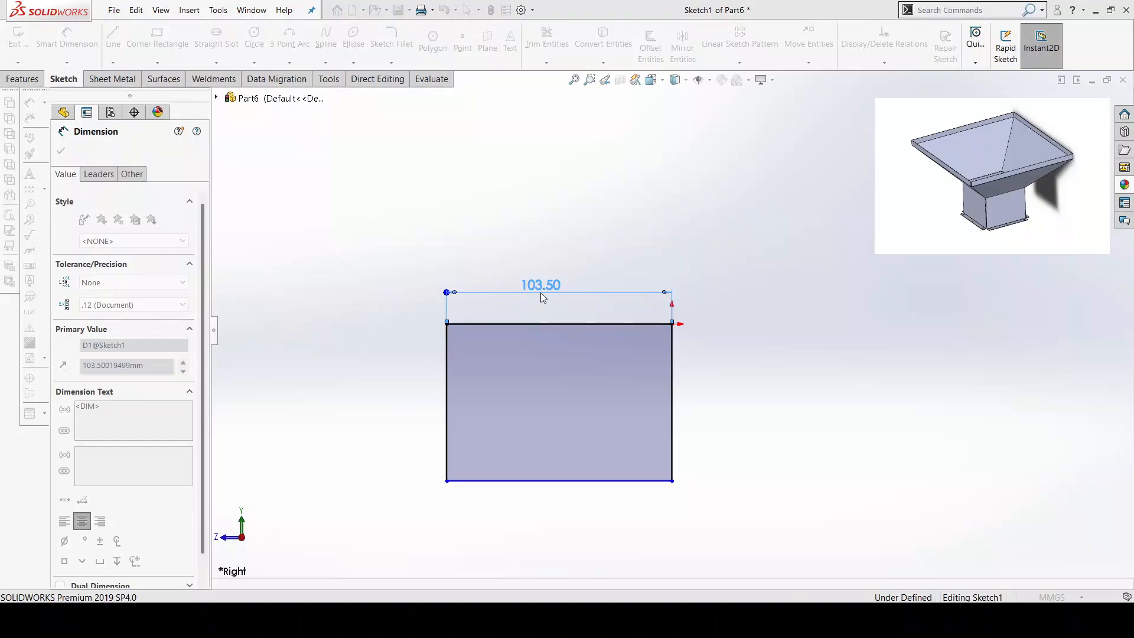
pyautogui.write('200')
pyautogui.press('Return')
pyautogui.click(445, 370)
pyautogui.click(422, 377)
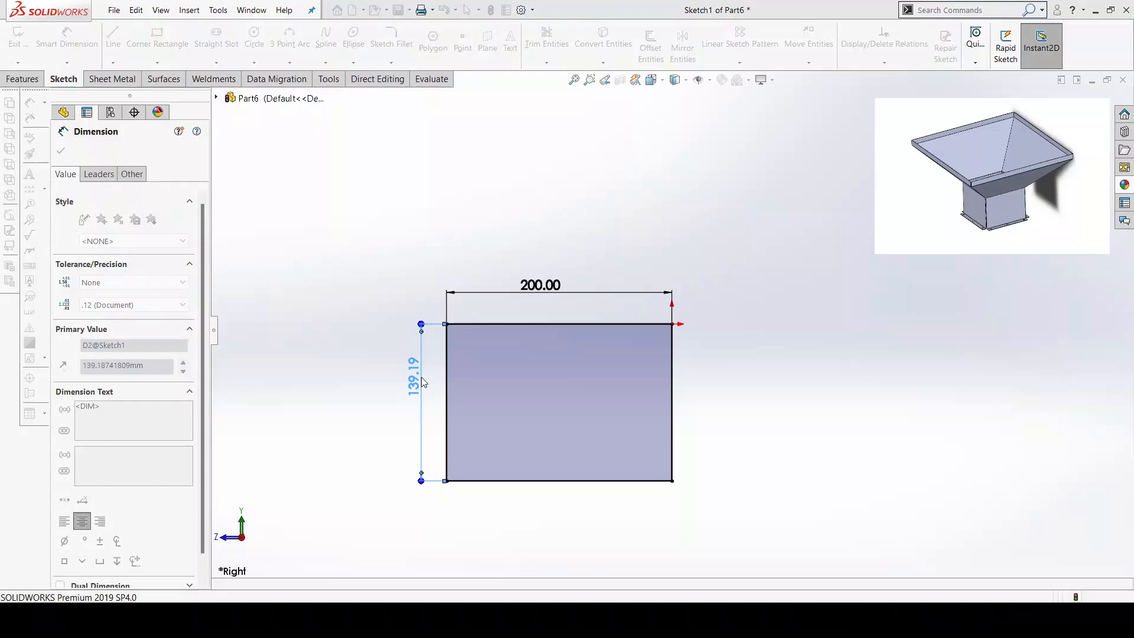
pyautogui.write('150')
pyautogui.press('Return')
pyautogui.click(61, 150)
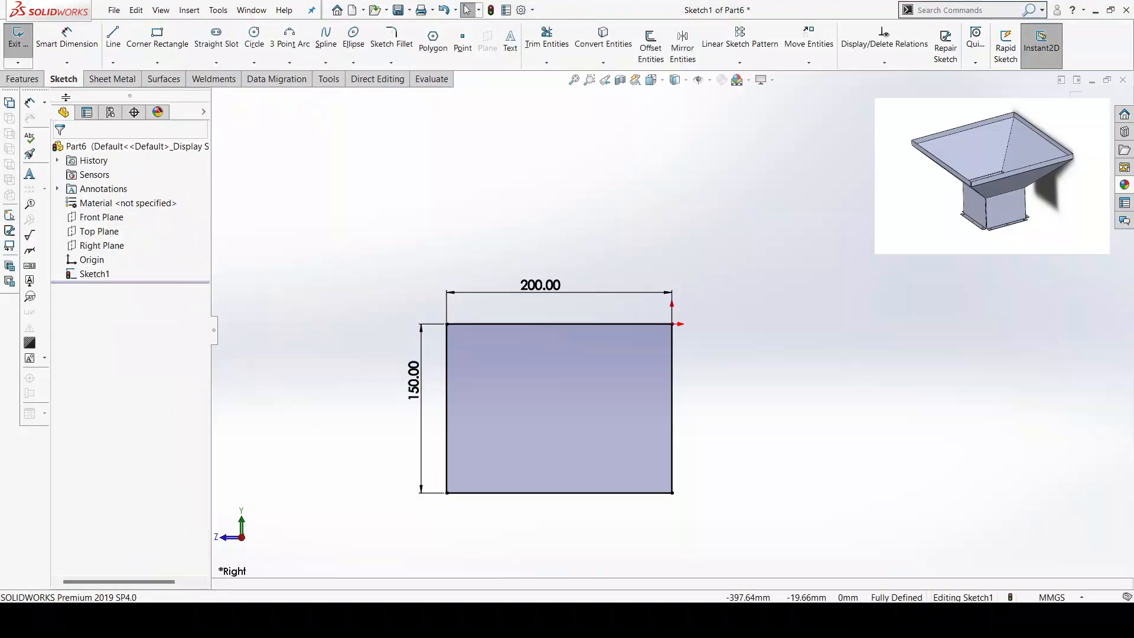
# - Create a sheet metal base flange from the rectangle, 2 mm thick with a K-factor of 0.5
pyautogui.click(112, 79)
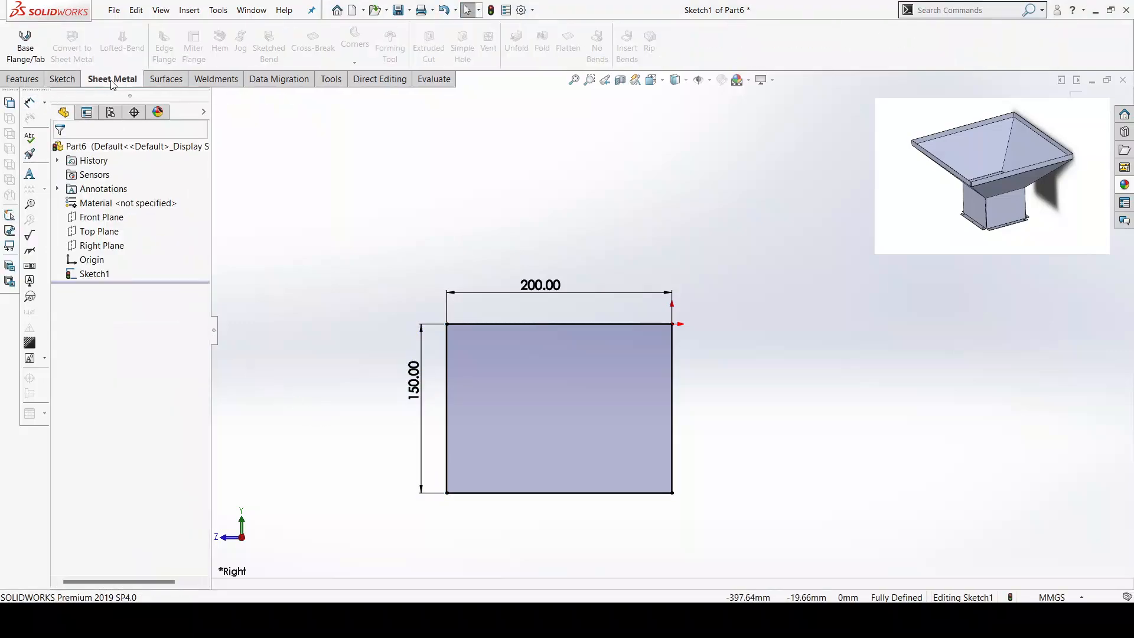
pyautogui.click(26, 49)
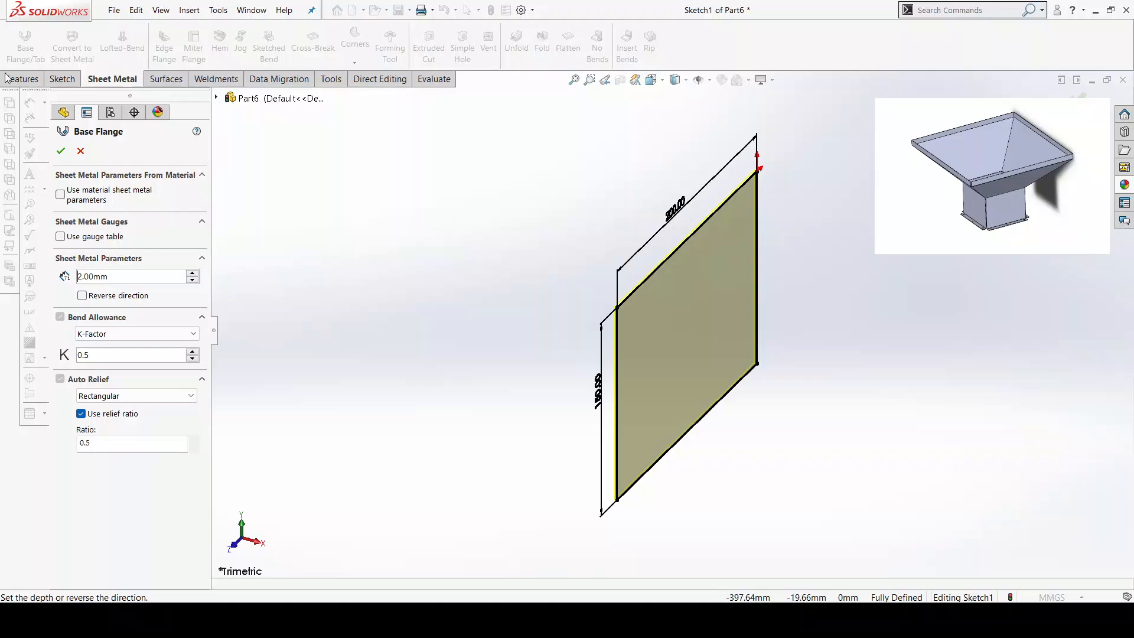
pyautogui.click(61, 151)
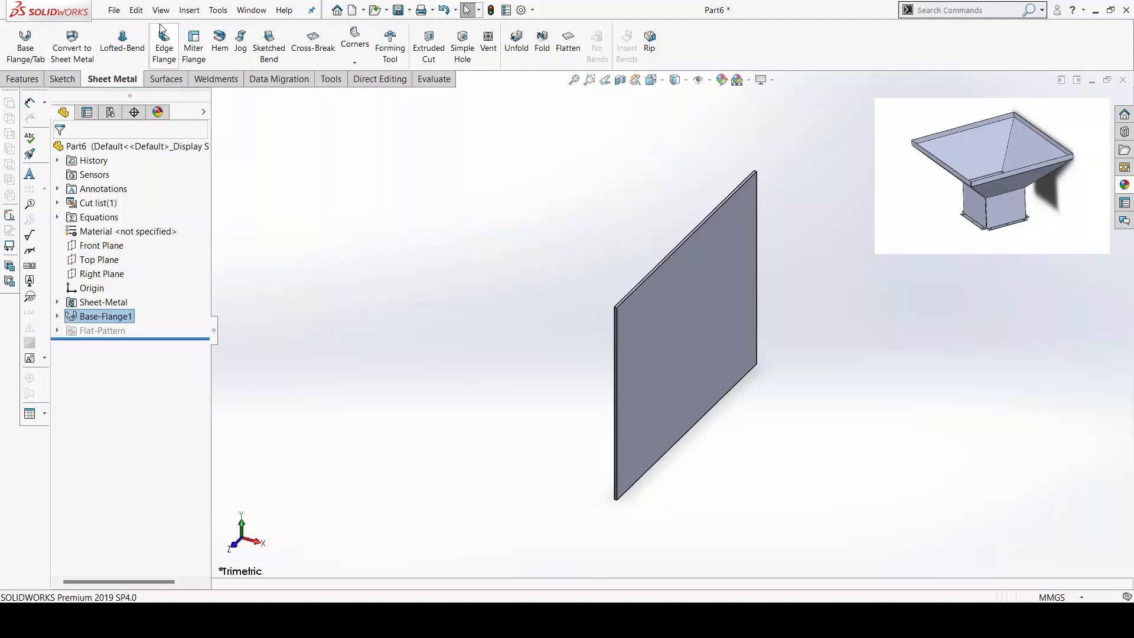
# - Add 90-degree edge flanges about 124.7 mm long to both vertical edges of the plate, with the Material Outside position
pyautogui.click(164, 44)
pyautogui.scroll(-3, 660, 329)
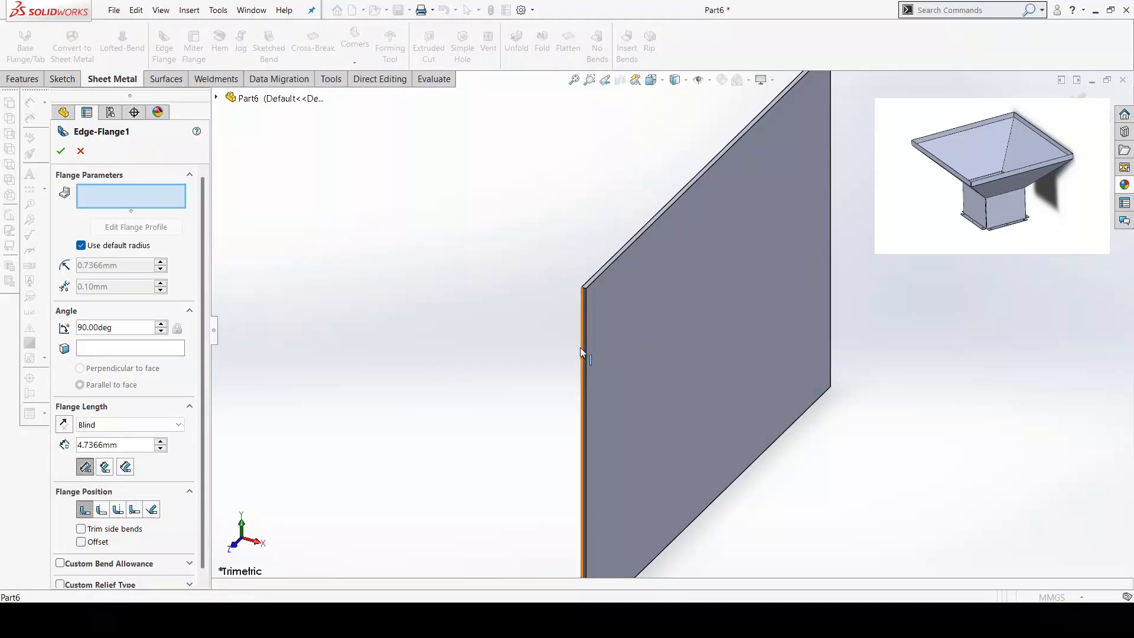
pyautogui.click(580, 348)
pyautogui.click(306, 341)
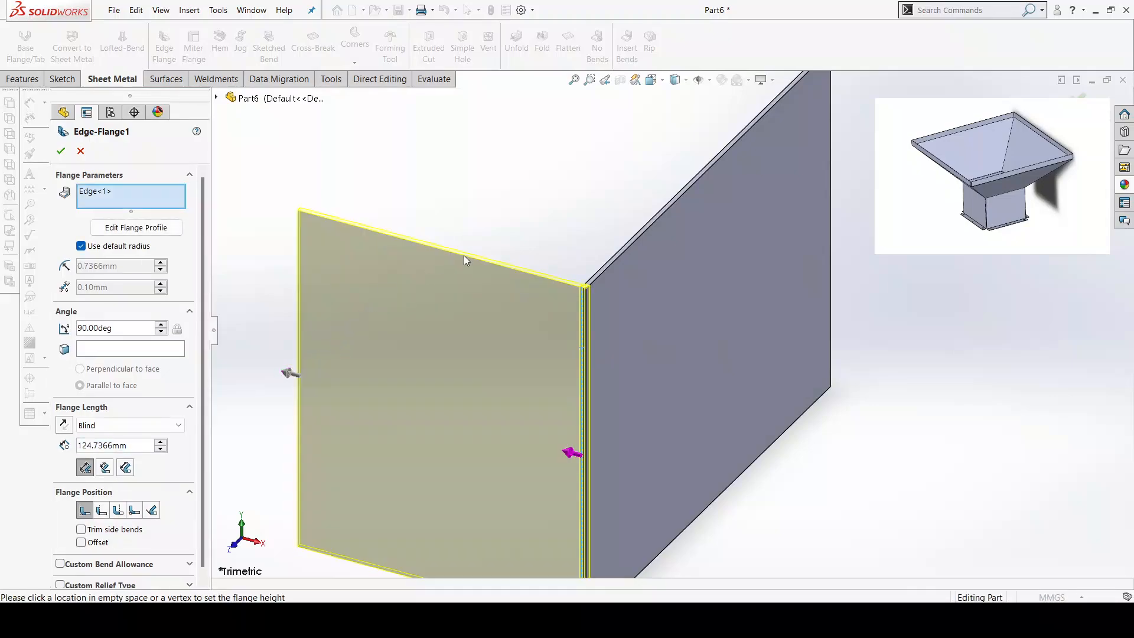
pyautogui.click(829, 157)
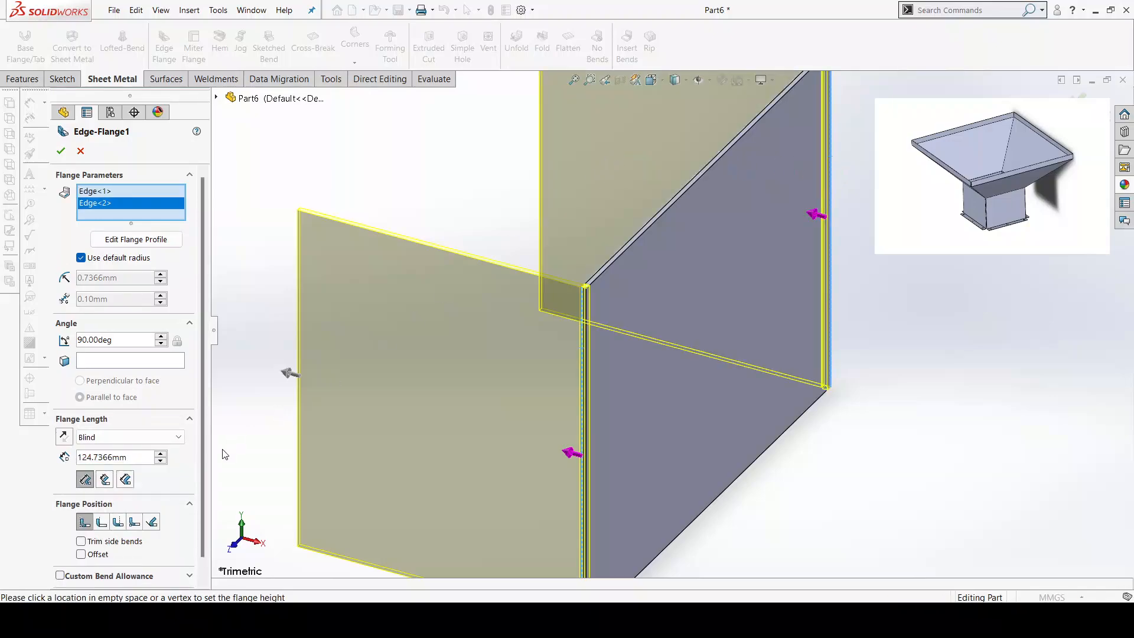
pyautogui.click(102, 521)
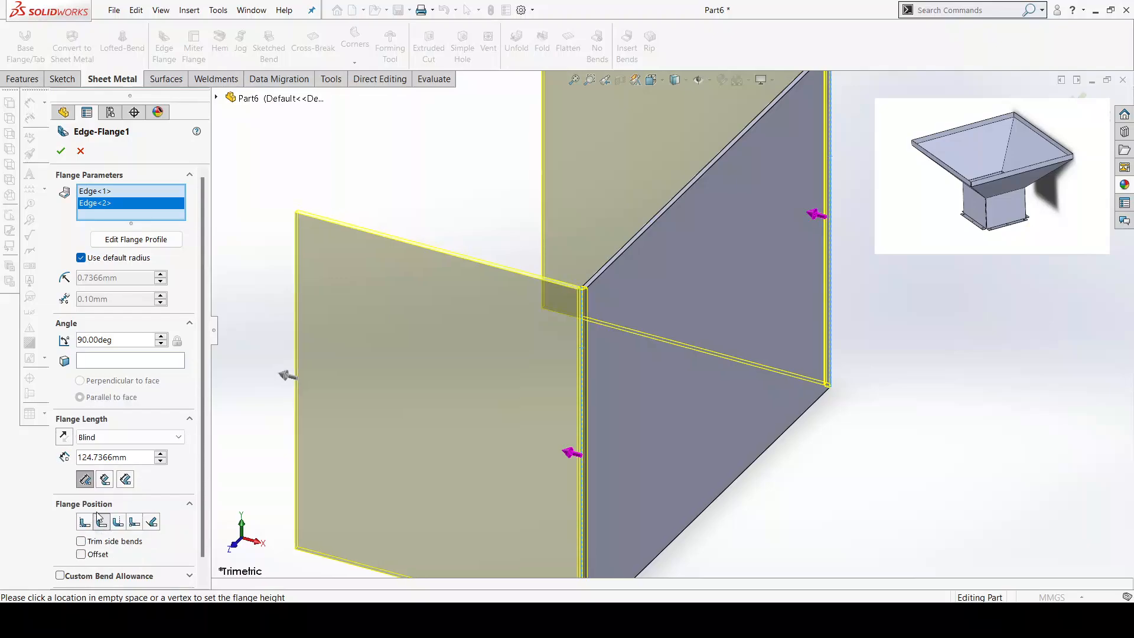
pyautogui.click(60, 155)
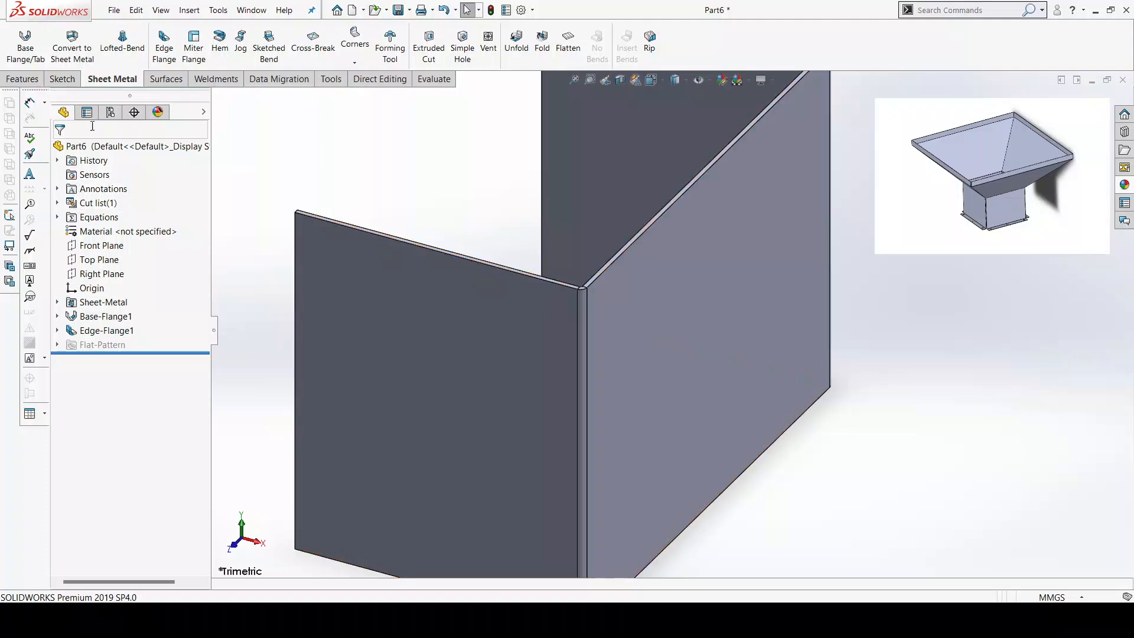
# - Add a 200 mm edge flange at 90 degrees from the rear side wall's free vertical edge to form the box's fourth wall
pyautogui.click(164, 44)
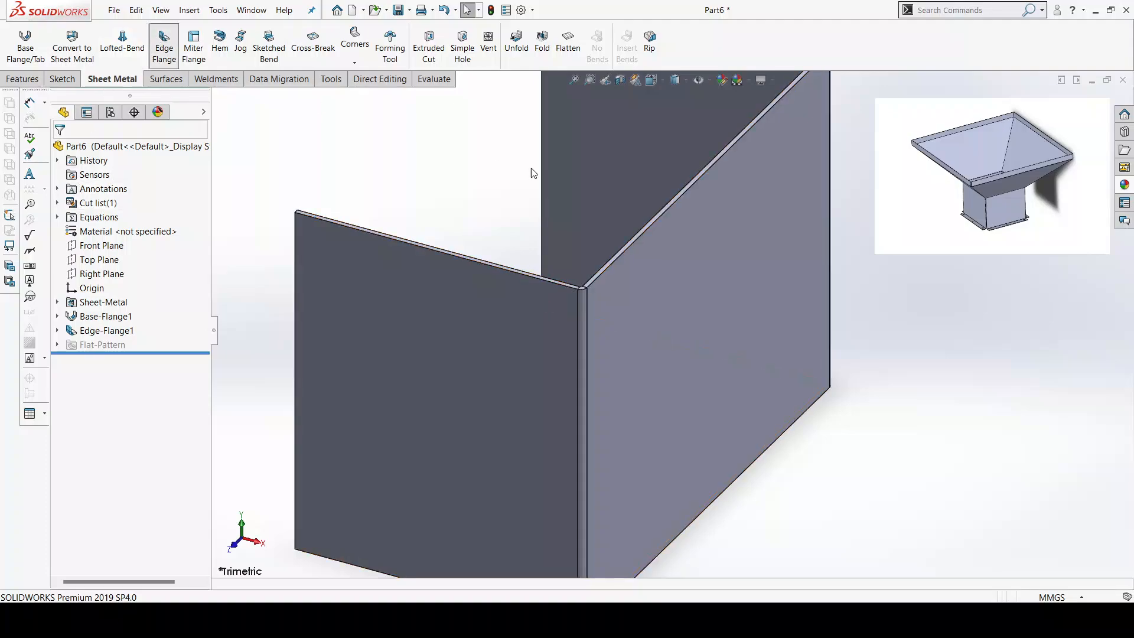
pyautogui.click(542, 130)
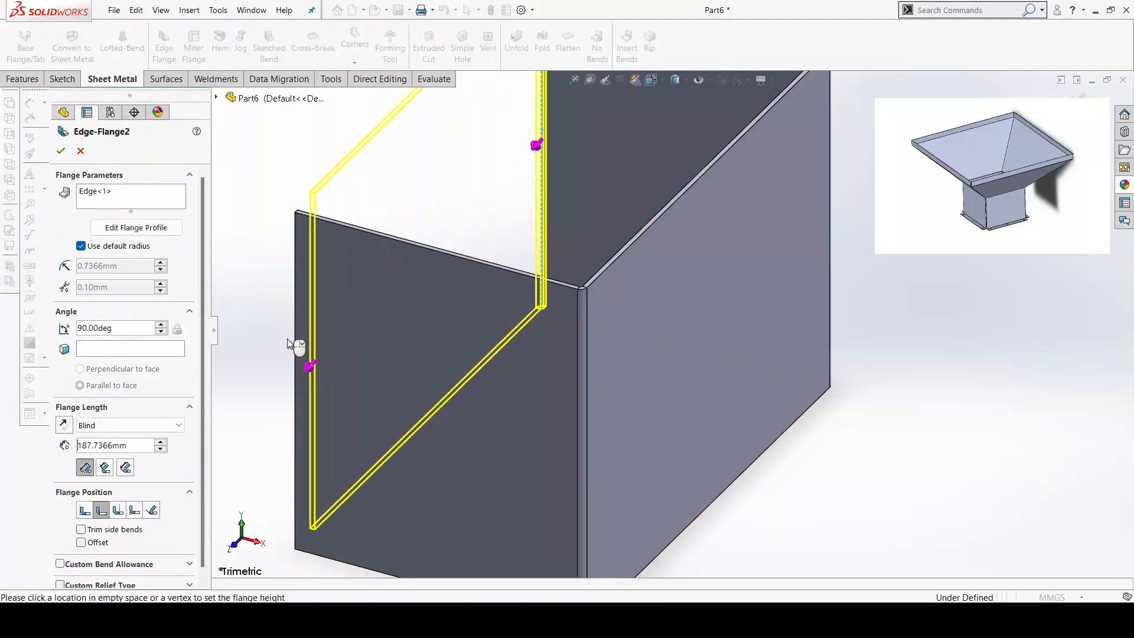
pyautogui.click(133, 445)
pyautogui.press('BackSpace')
pyautogui.press('BackSpace')
pyautogui.press('BackSpace')
pyautogui.press('BackSpace')
pyautogui.press('BackSpace')
pyautogui.press('BackSpace')
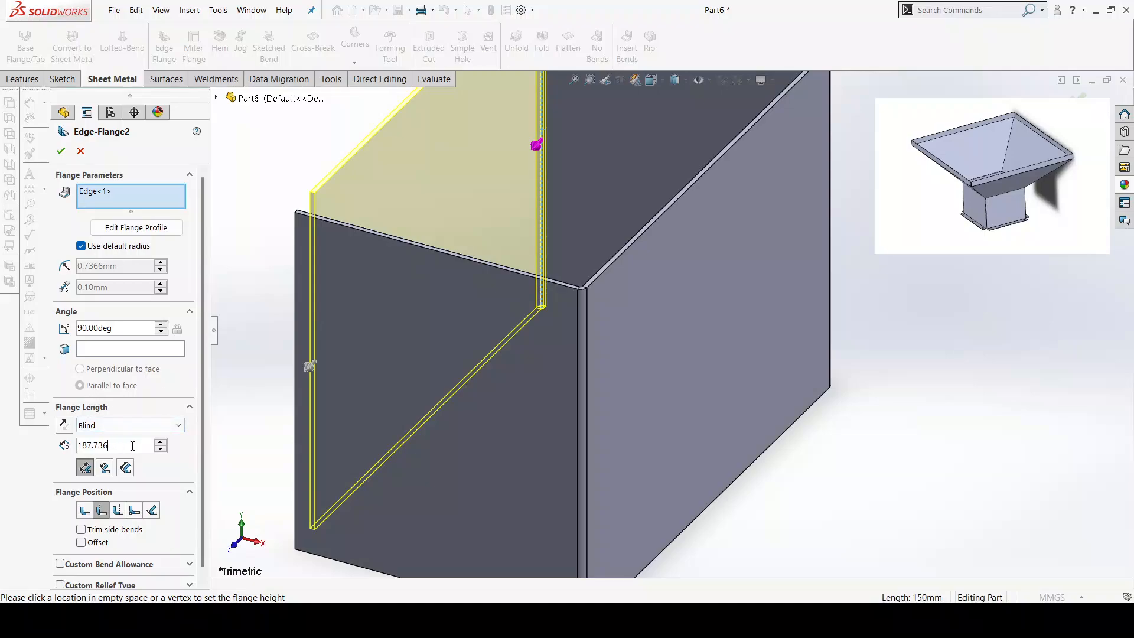
pyautogui.press('BackSpace')
pyautogui.press('BackSpace')
pyautogui.write('200')
pyautogui.press('Return')
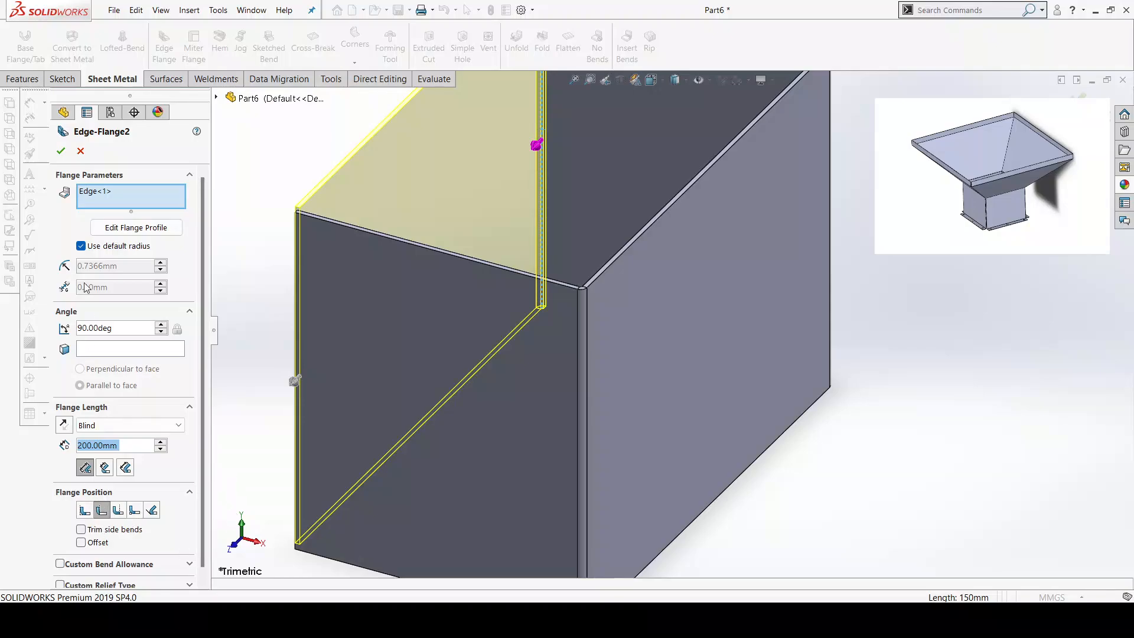
pyautogui.click(62, 152)
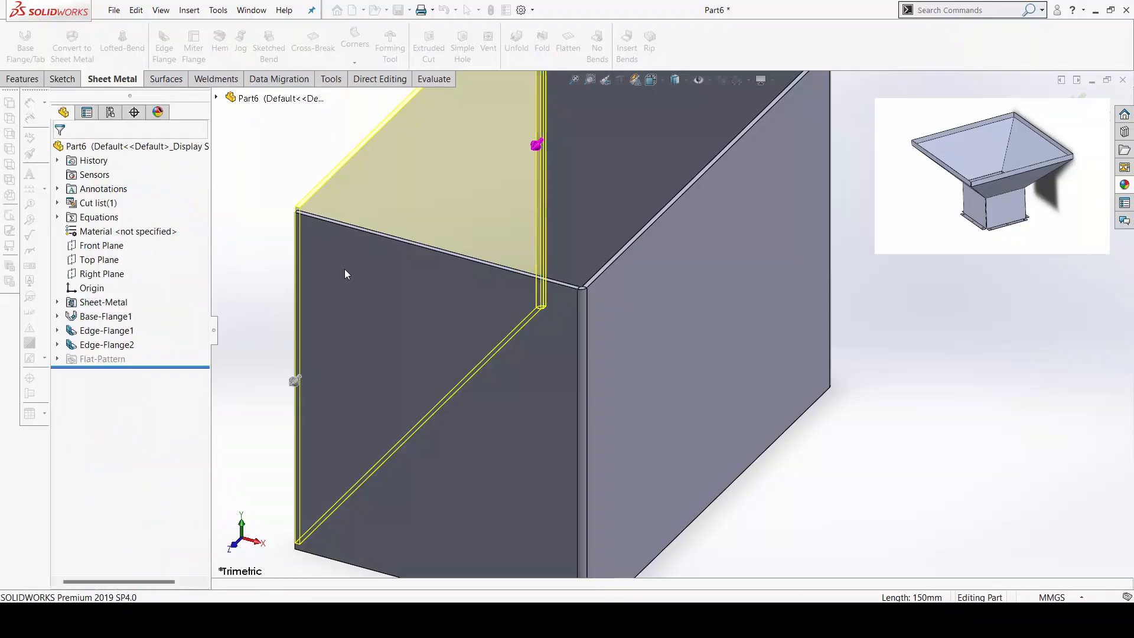
# - Examine the corner where the fourth wall meets the opposite side wall of the box
pyautogui.scroll(3, 527, 313)
pyautogui.moveTo(527, 314)
pyautogui.mouseDown(button='middle')
pyautogui.moveTo(602, 262)
pyautogui.moveTo(591, 310)
pyautogui.moveTo(537, 309)
pyautogui.mouseUp(button='middle')
pyautogui.scroll(-4, 539, 313)
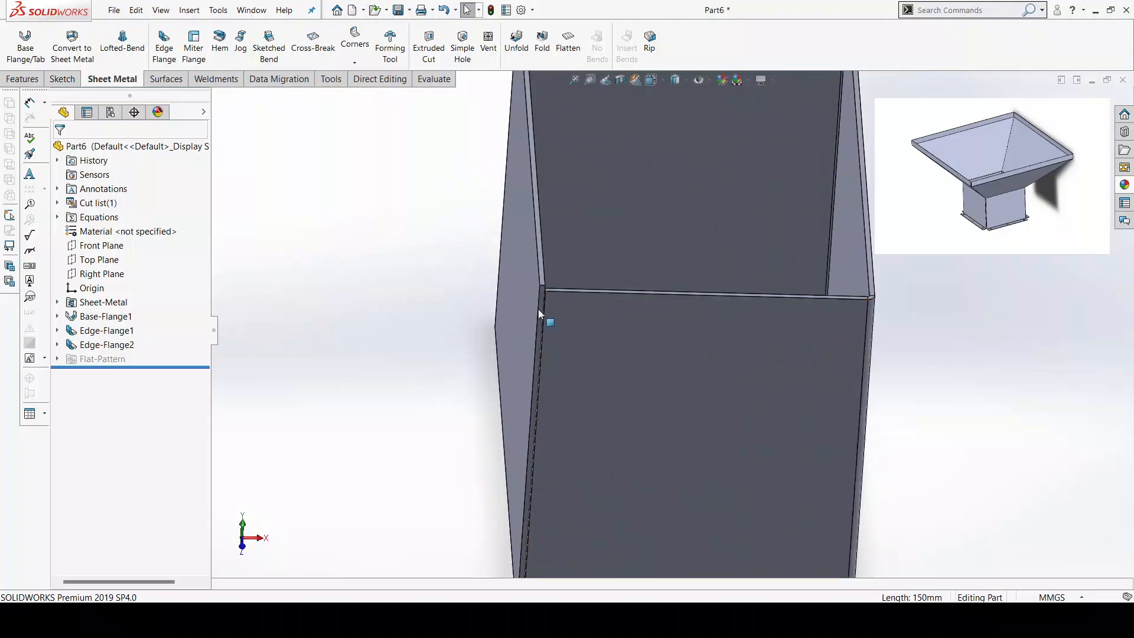
pyautogui.scroll(-2, 620, 272)
pyautogui.scroll(3, 620, 272)
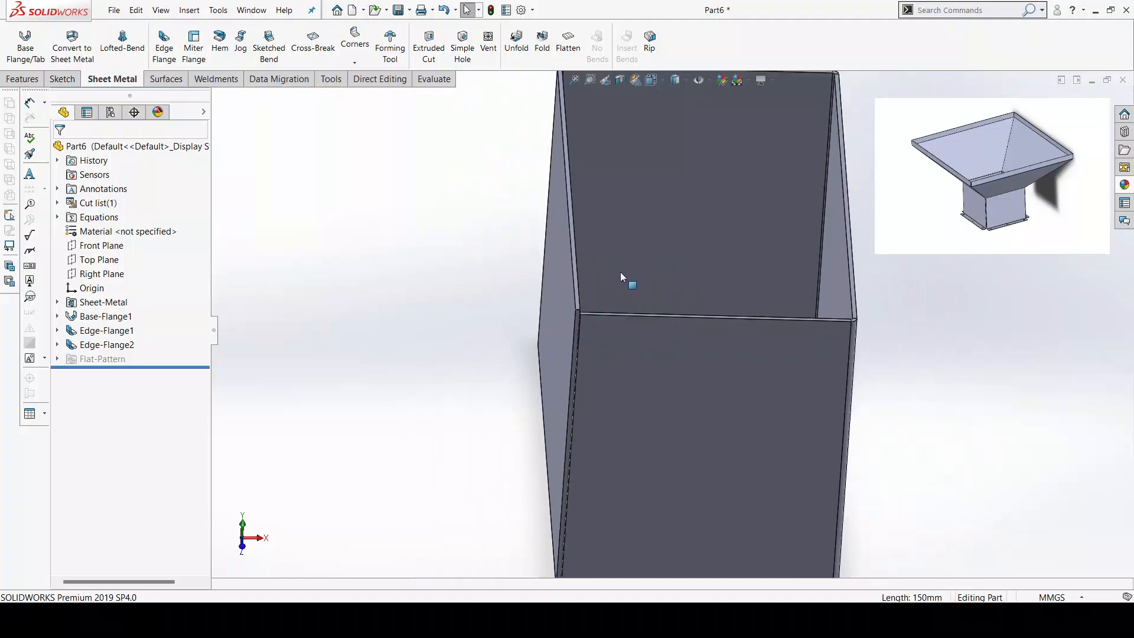
pyautogui.scroll(2, 620, 273)
pyautogui.moveTo(620, 273); pyautogui.dragTo(622, 309, button='middle')
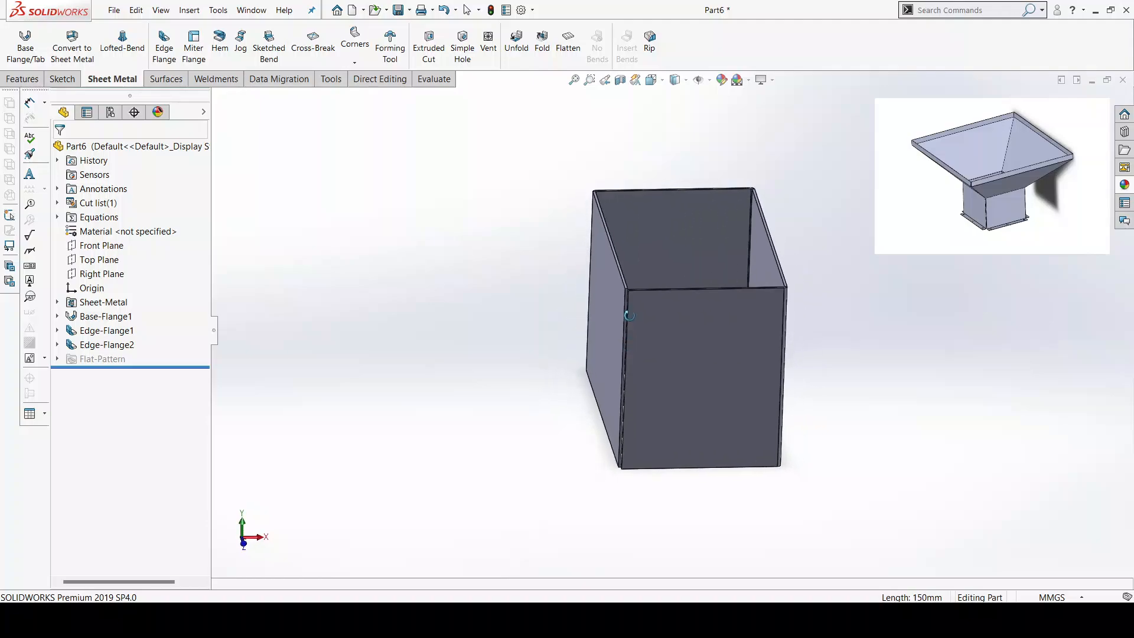
# - Lay out outward 90-degree edge flanges about 35 mm long on all four bottom edges of the box
pyautogui.click(157, 36)
pyautogui.scroll(-3, 415, 316)
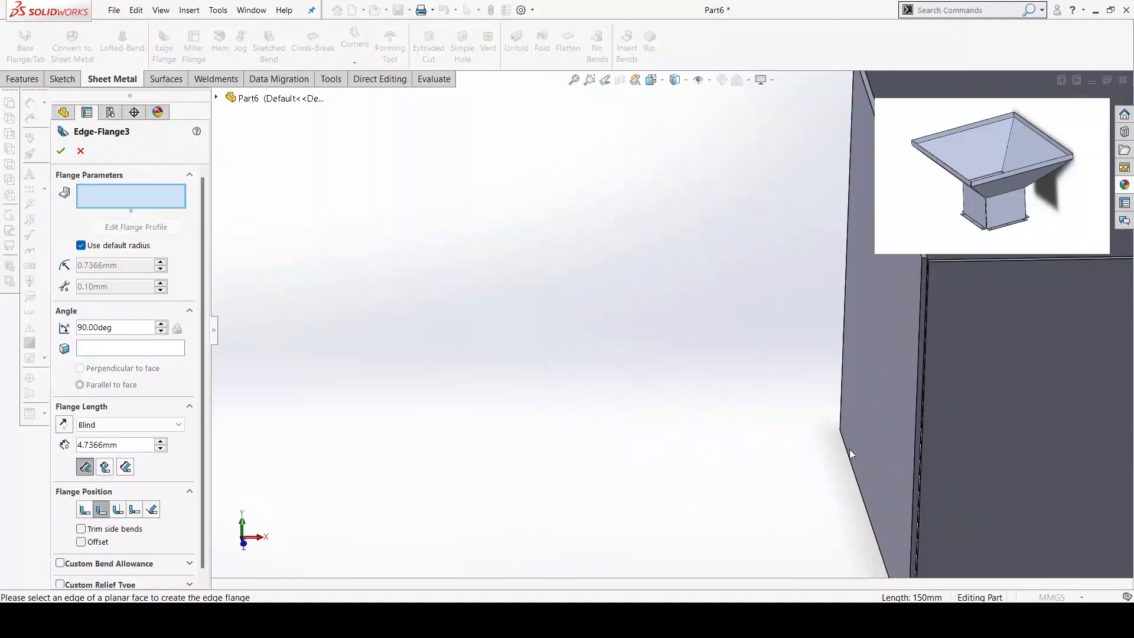
pyautogui.click(861, 516)
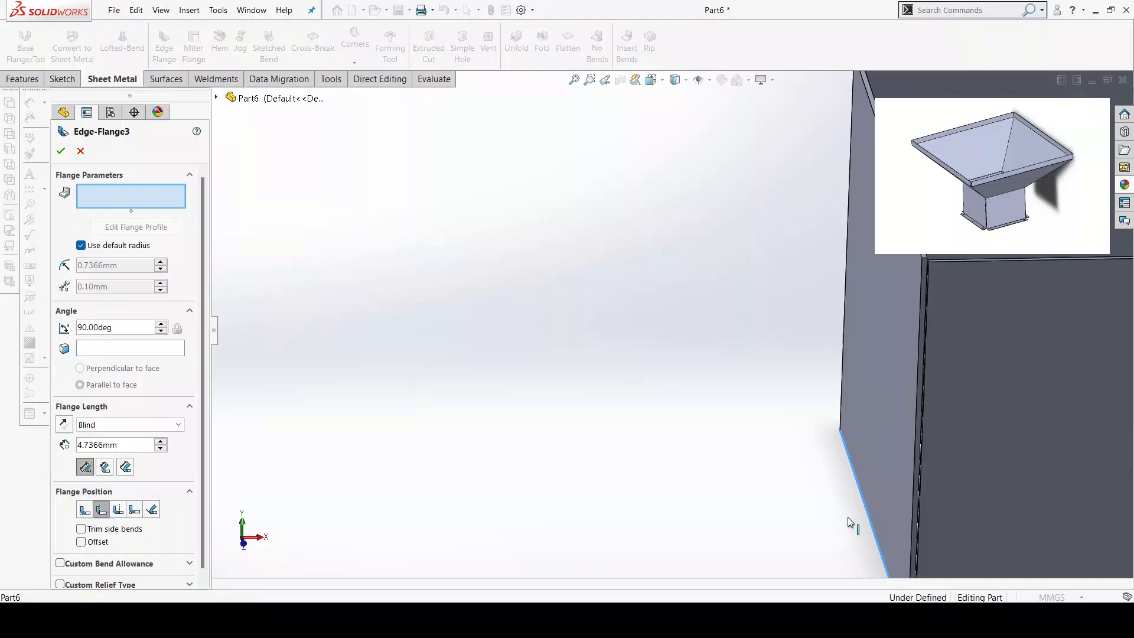
pyautogui.scroll(3, 839, 520)
pyautogui.click(718, 462)
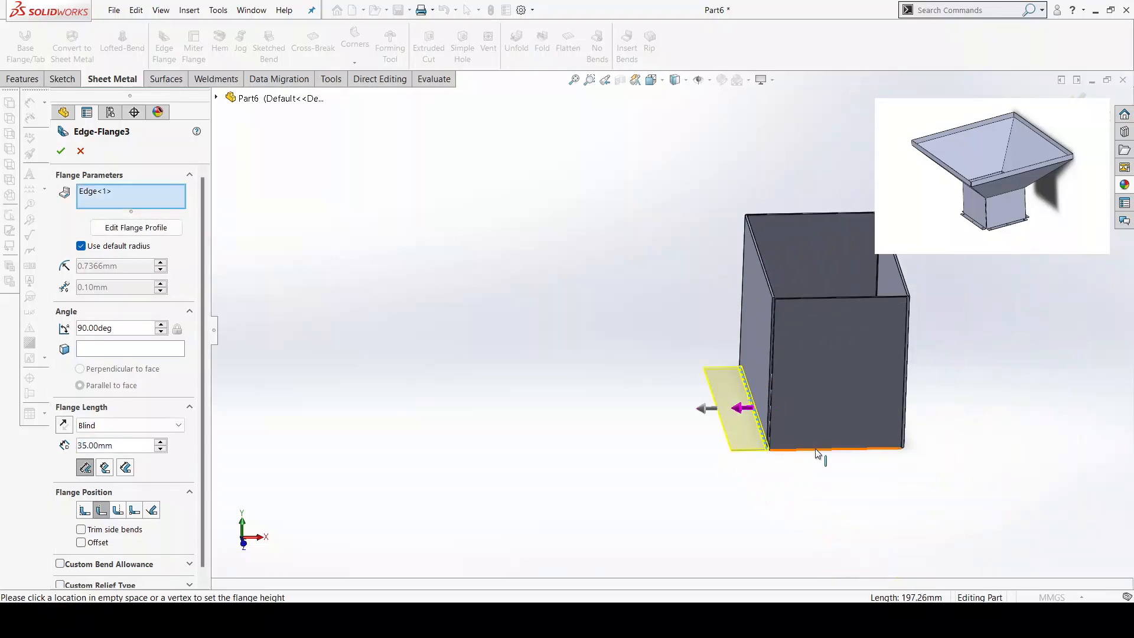
pyautogui.click(825, 453)
pyautogui.moveTo(840, 481); pyautogui.dragTo(934, 479, button='middle')
pyautogui.scroll(-4, 789, 433)
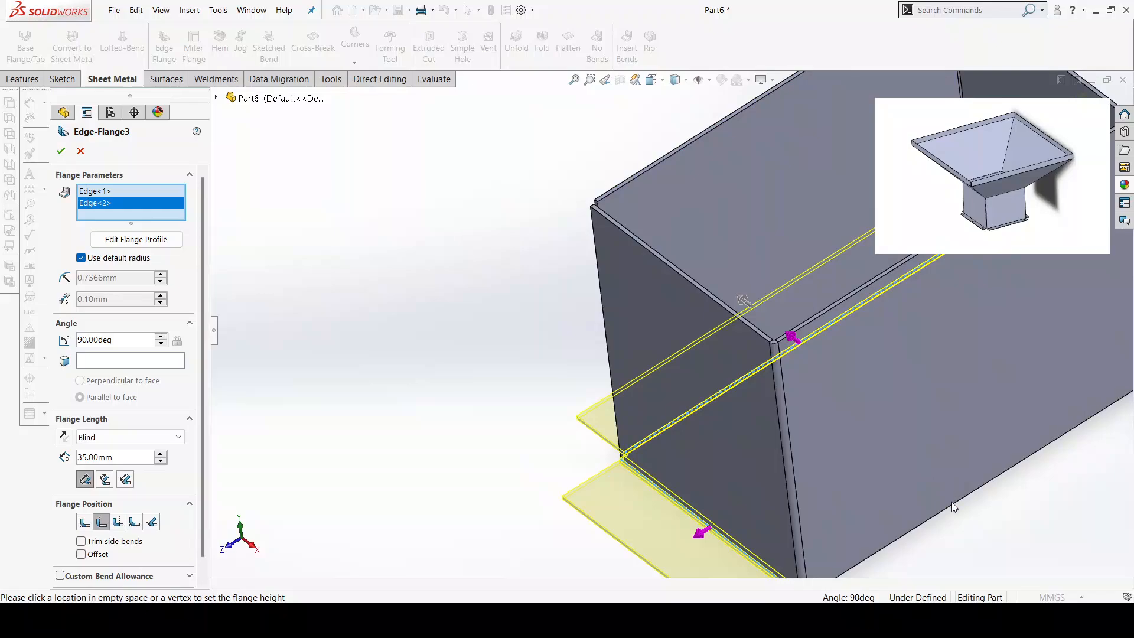
pyautogui.click(952, 502)
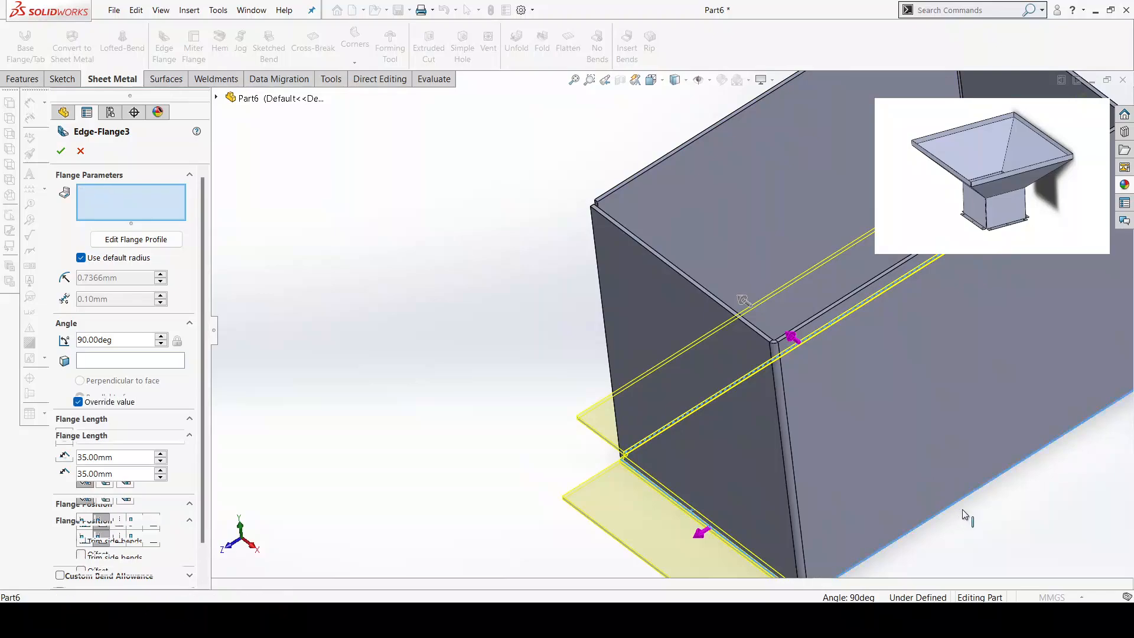
pyautogui.scroll(5, 786, 341)
pyautogui.moveTo(786, 342); pyautogui.dragTo(626, 373, button='middle')
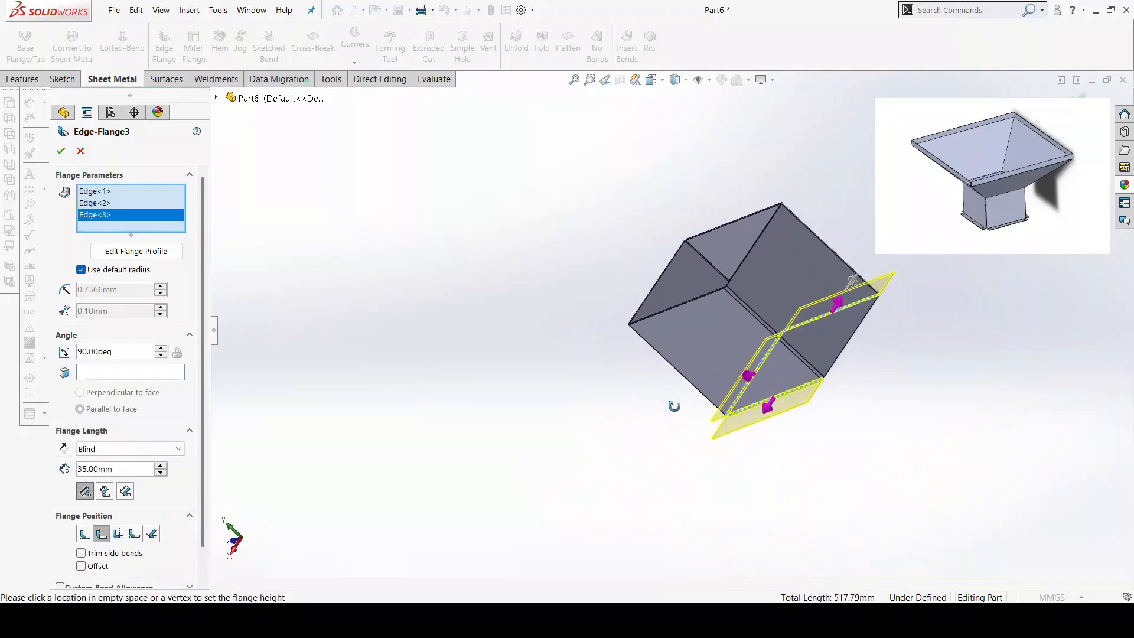
pyautogui.scroll(-4, 760, 296)
pyautogui.click(817, 353)
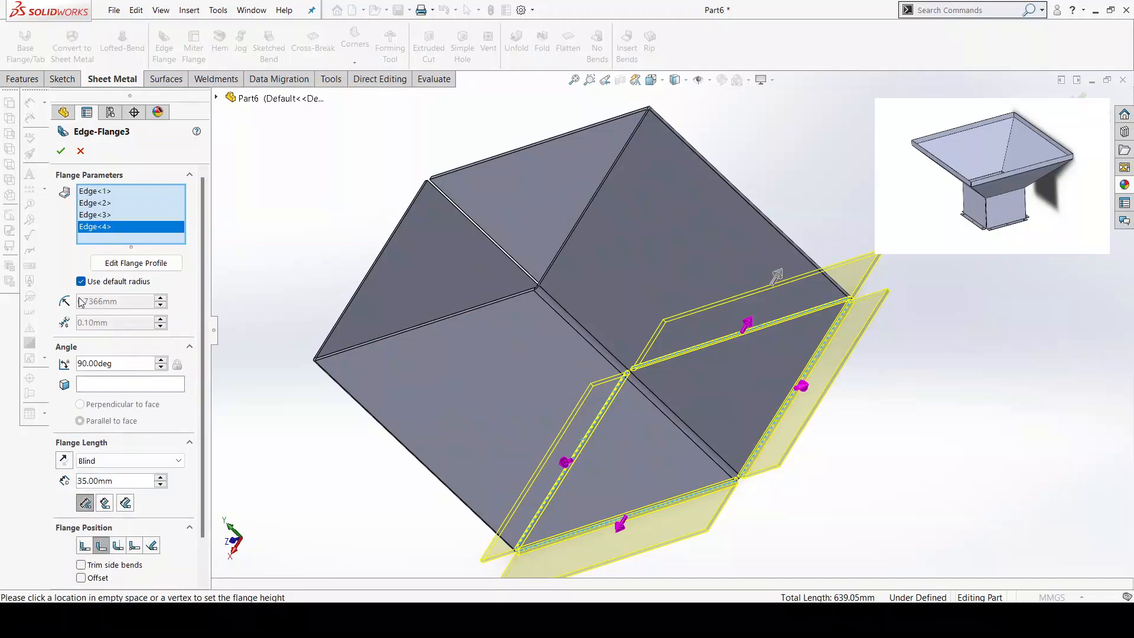
# - Set the length of the four bottom flanges to 20 mm and create them
pyautogui.click(120, 481)
pyautogui.press('BackSpace')
pyautogui.press('BackSpace')
pyautogui.press('BackSpace')
pyautogui.press('BackSpace')
pyautogui.press('BackSpace')
pyautogui.press('BackSpace')
pyautogui.write('20')
pyautogui.press('Return')
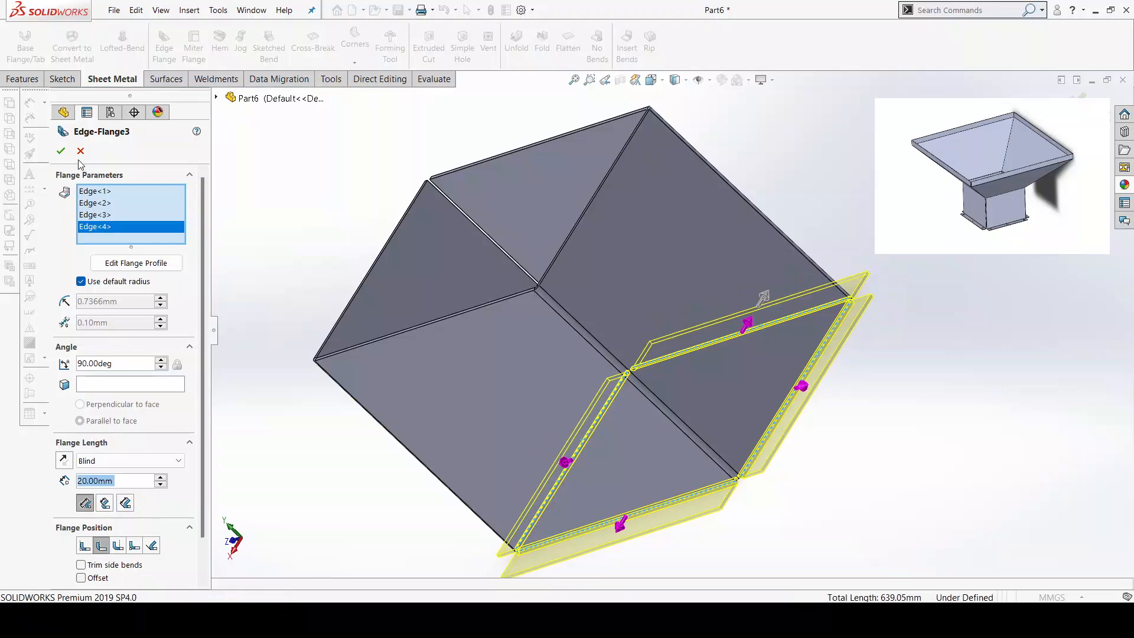
pyautogui.click(61, 151)
# - Examine the box walls, corners and bottom flanges from several sides
pyautogui.scroll(4, 665, 348)
pyautogui.moveTo(688, 374); pyautogui.dragTo(718, 283, button='middle')
pyautogui.scroll(-5, 698, 325)
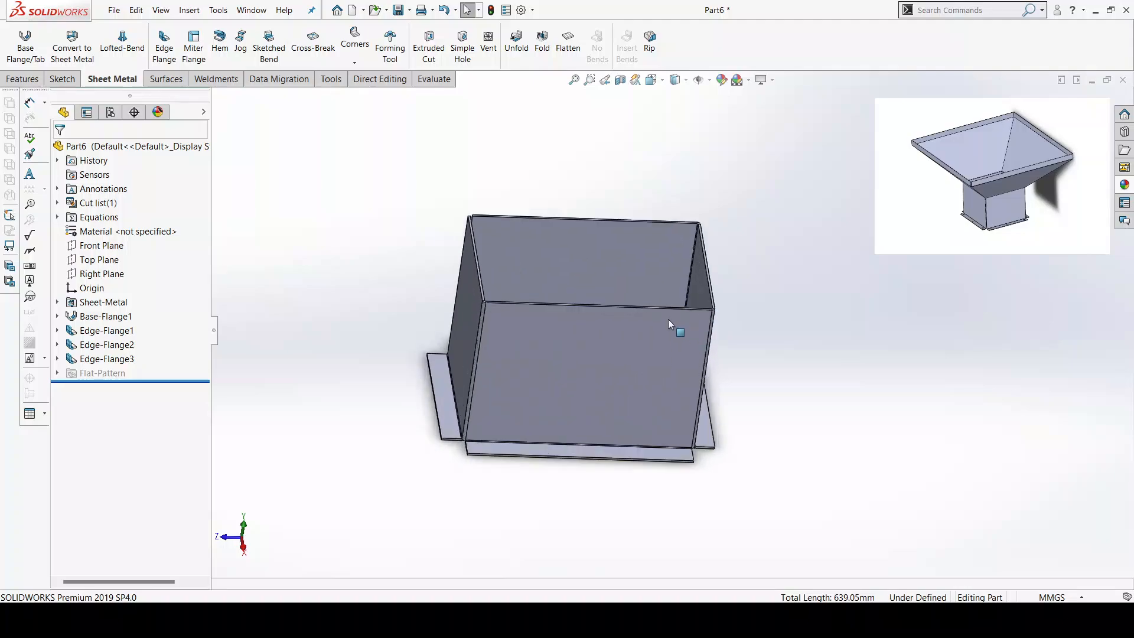
pyautogui.moveTo(646, 356); pyautogui.dragTo(350, 272, button='middle')
pyautogui.scroll(-5, 355, 260)
pyautogui.moveTo(428, 271); pyautogui.dragTo(480, 305, button='middle')
pyautogui.scroll(5, 549, 338)
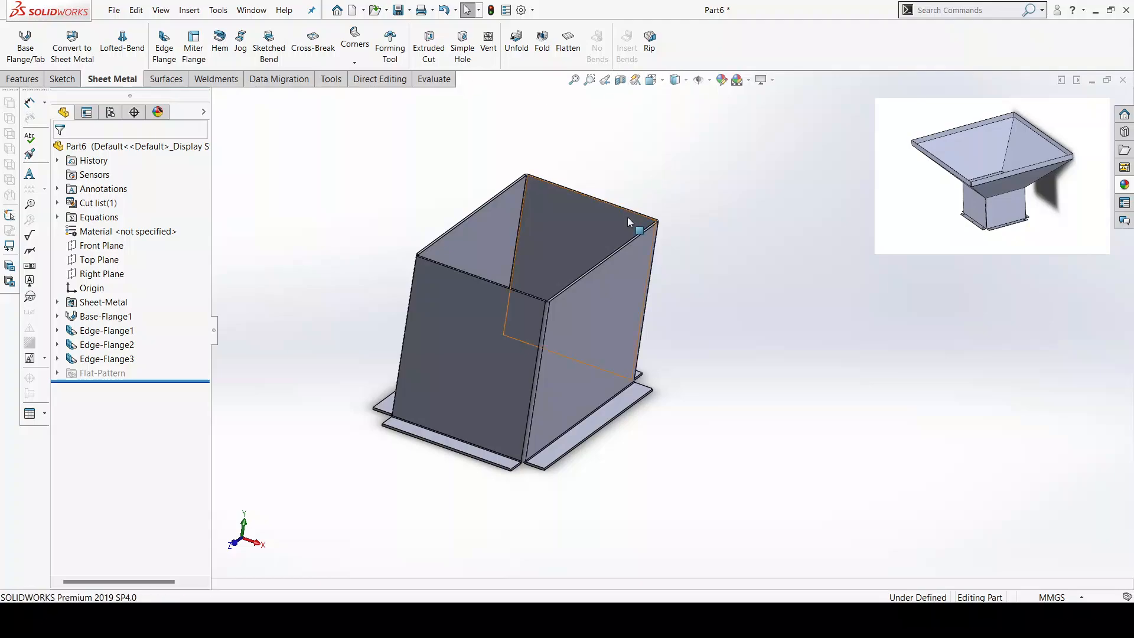
pyautogui.moveTo(628, 218); pyautogui.dragTo(584, 251, button='middle')
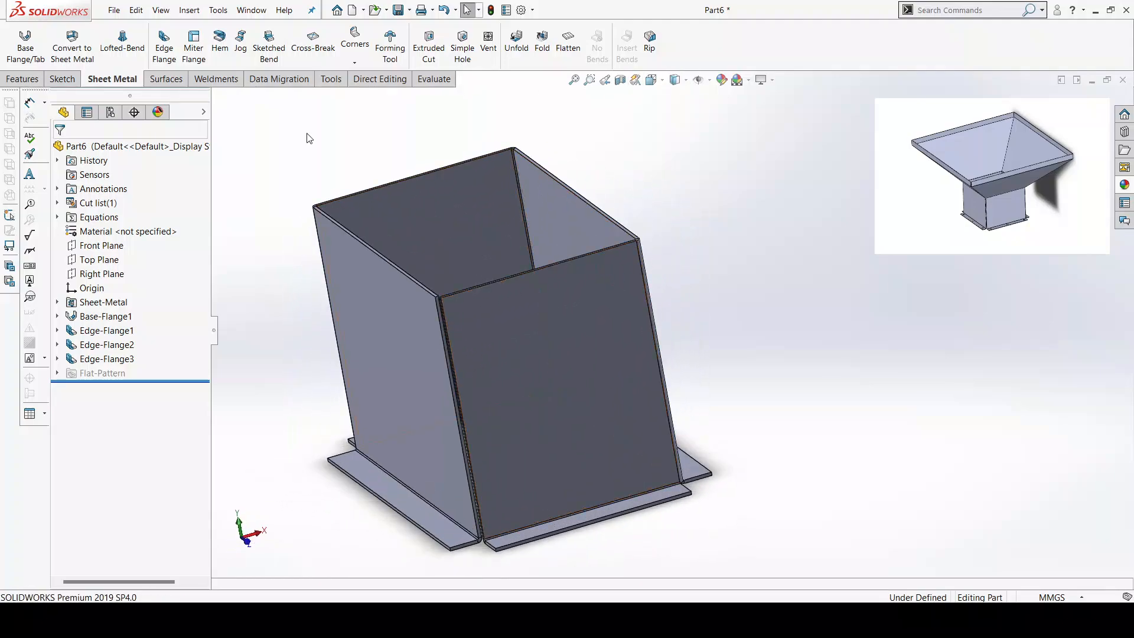
# - Start an edge flange on one top edge of the box and set its angle to 45 degrees
pyautogui.click(165, 40)
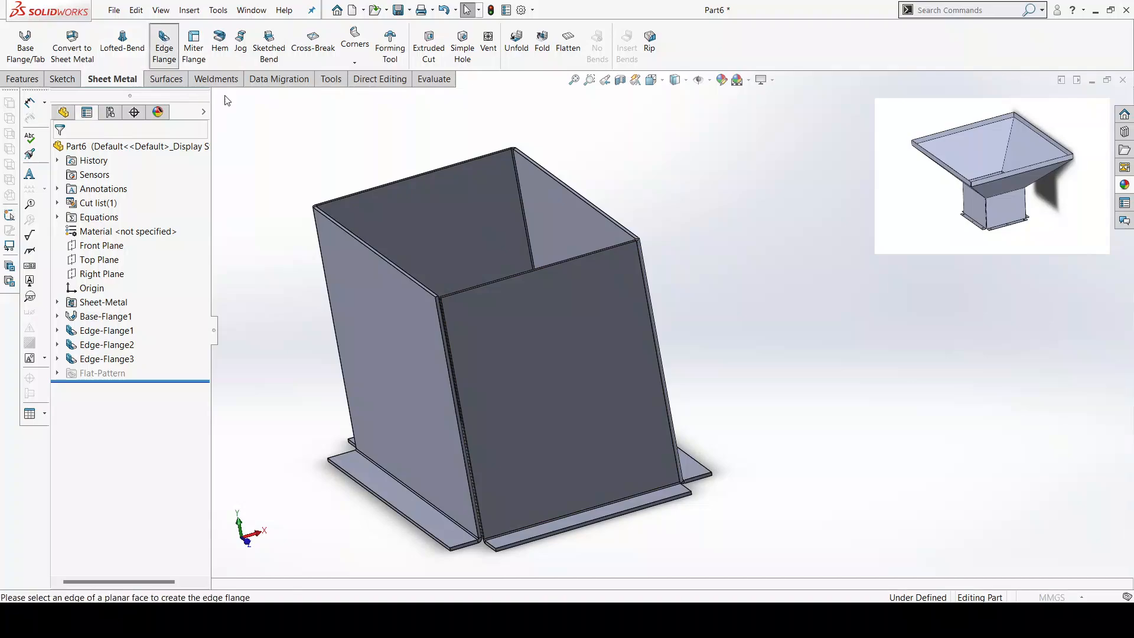
pyautogui.click(388, 261)
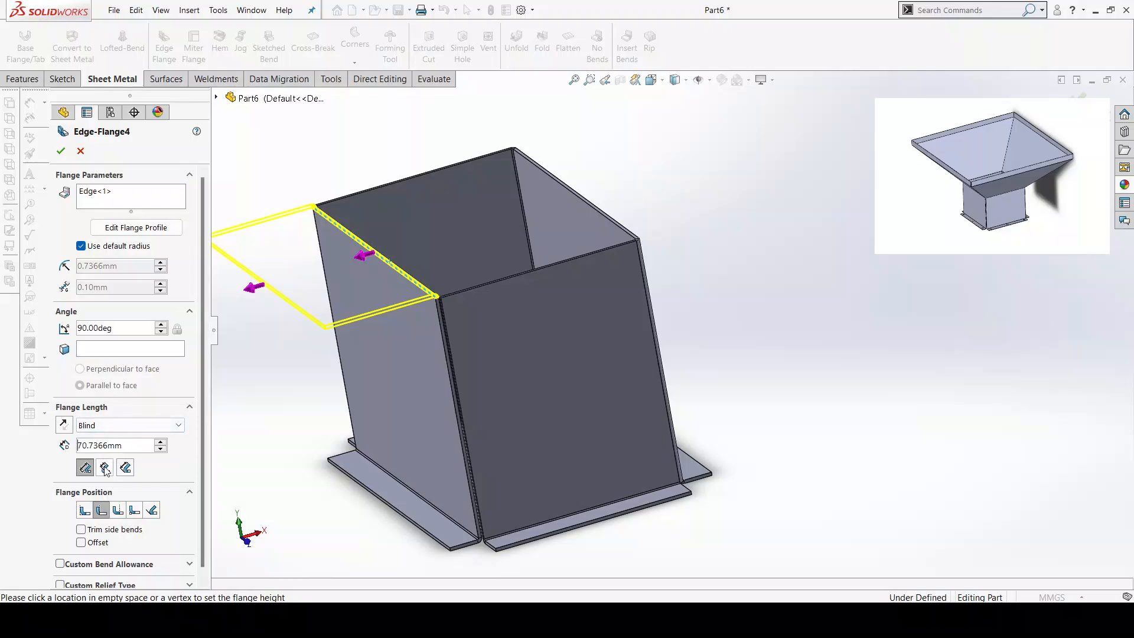
pyautogui.doubleClick(117, 330)
pyautogui.press('BackSpace')
pyautogui.write('45')
pyautogui.press('Return')
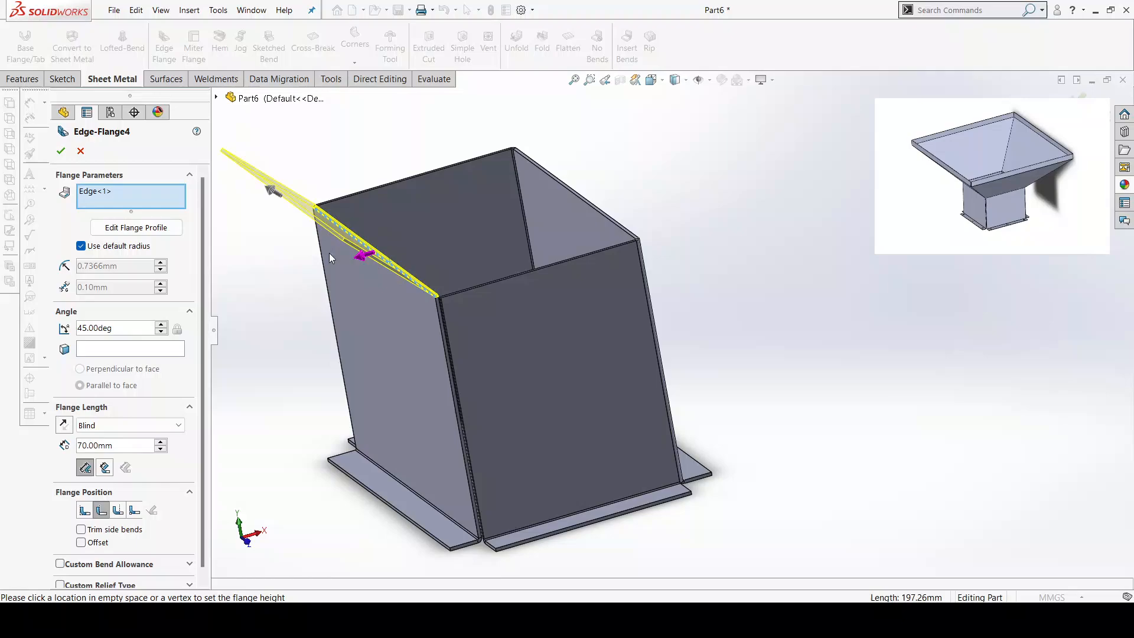
# - Add the other three top edges of the box to the 45-degree edge flange
pyautogui.click(505, 278)
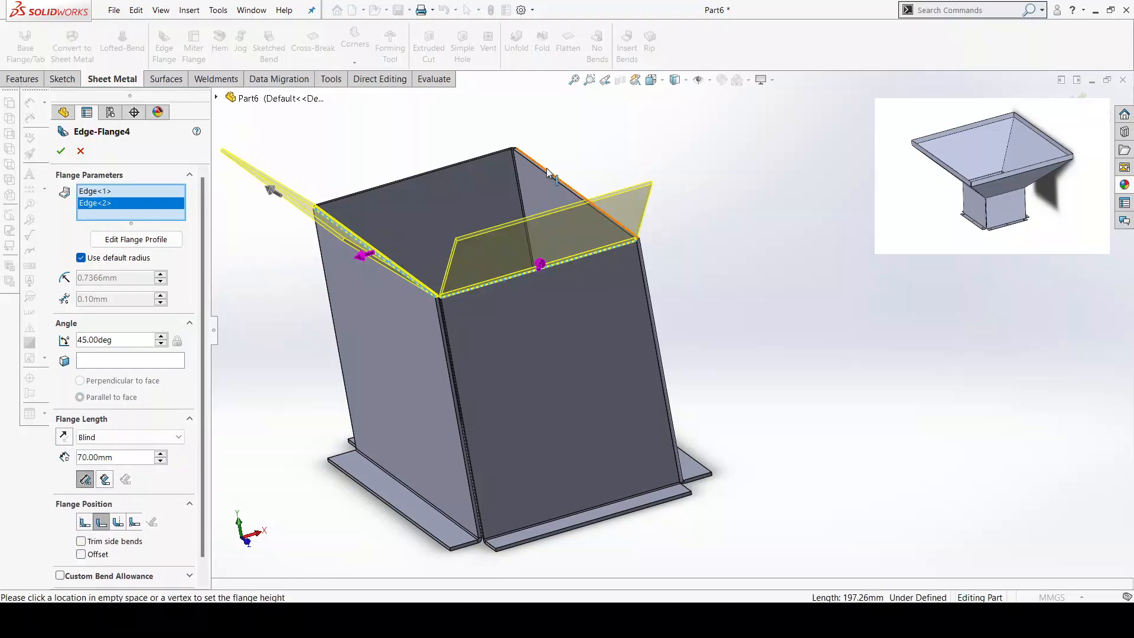
pyautogui.click(545, 176)
pyautogui.moveTo(545, 176); pyautogui.dragTo(457, 286, button='middle')
pyautogui.moveTo(646, 173); pyautogui.dragTo(531, 247, button='middle')
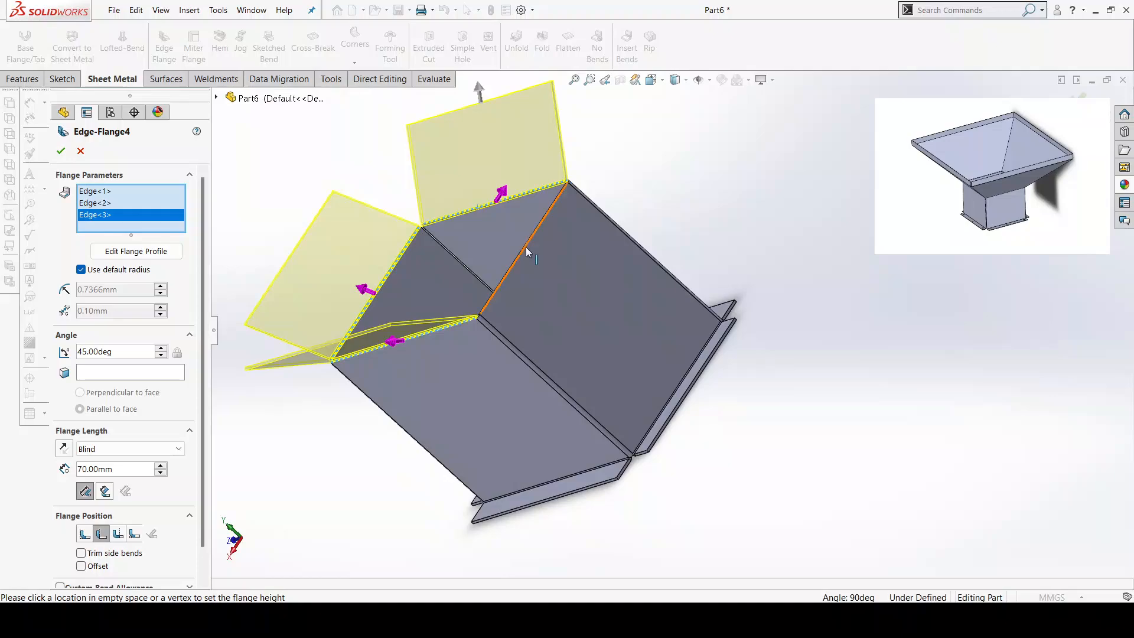
pyautogui.click(525, 246)
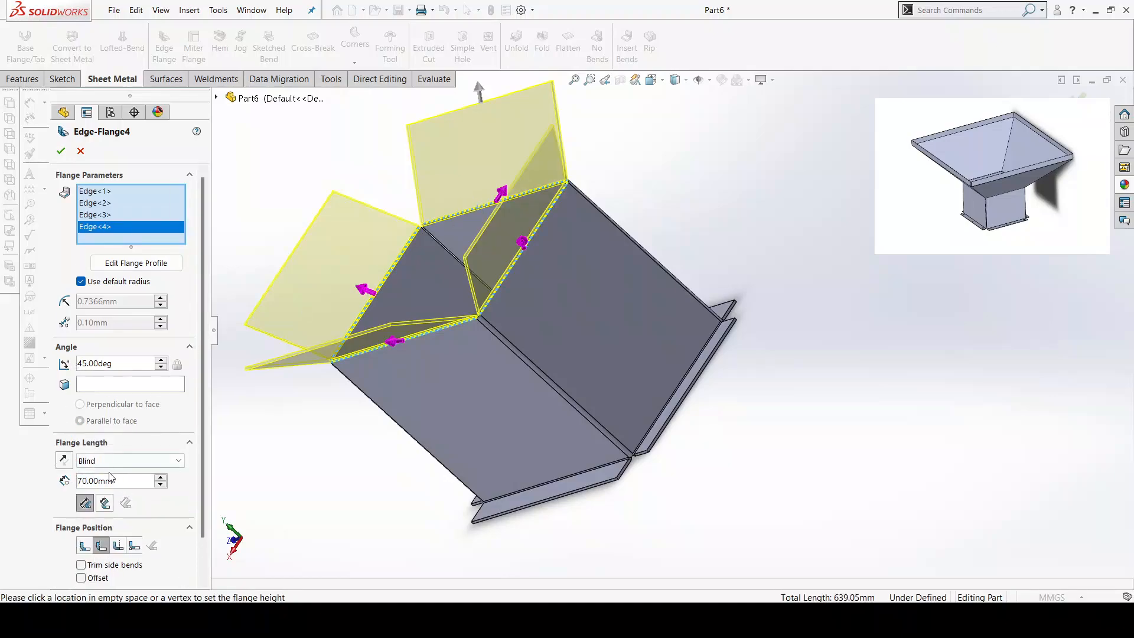
# - Set the length of the four top flanges to 227 mm and create them
pyautogui.press('BackSpace')
pyautogui.press('BackSpace')
pyautogui.press('BackSpace')
pyautogui.press('BackSpace')
pyautogui.press('Return')
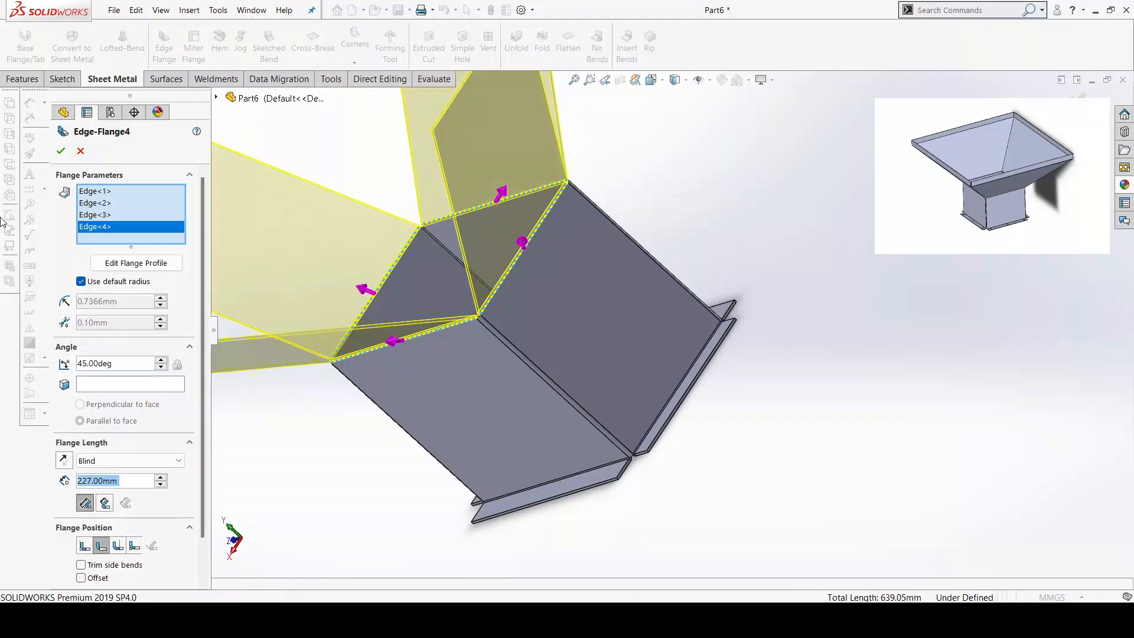
pyautogui.click(59, 150)
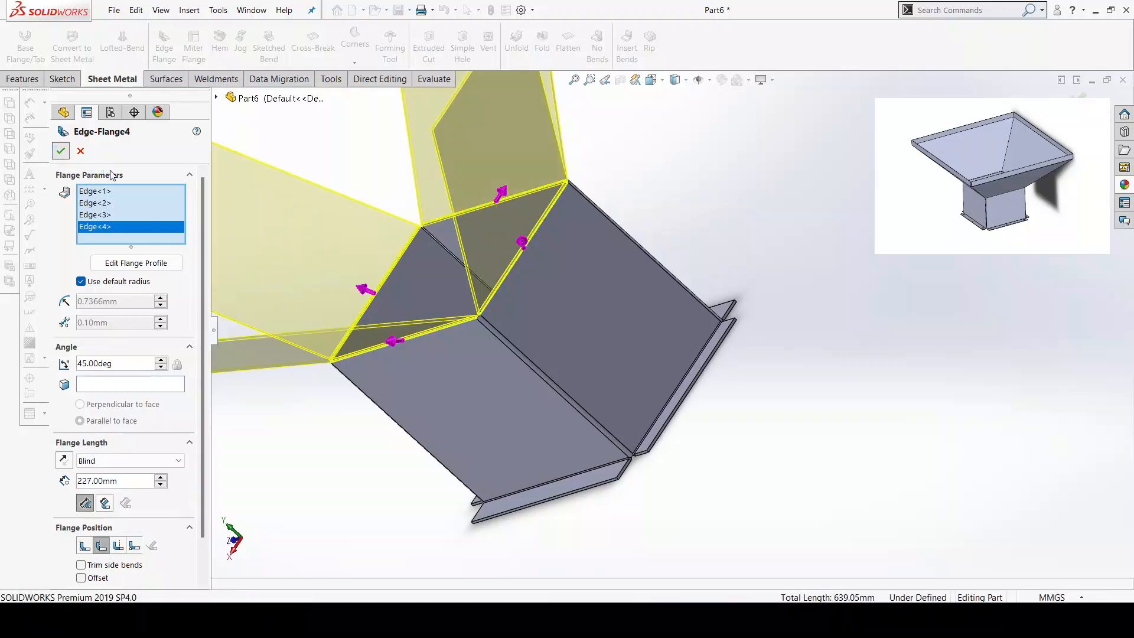
pyautogui.moveTo(385, 273); pyautogui.dragTo(521, 171, button='middle')
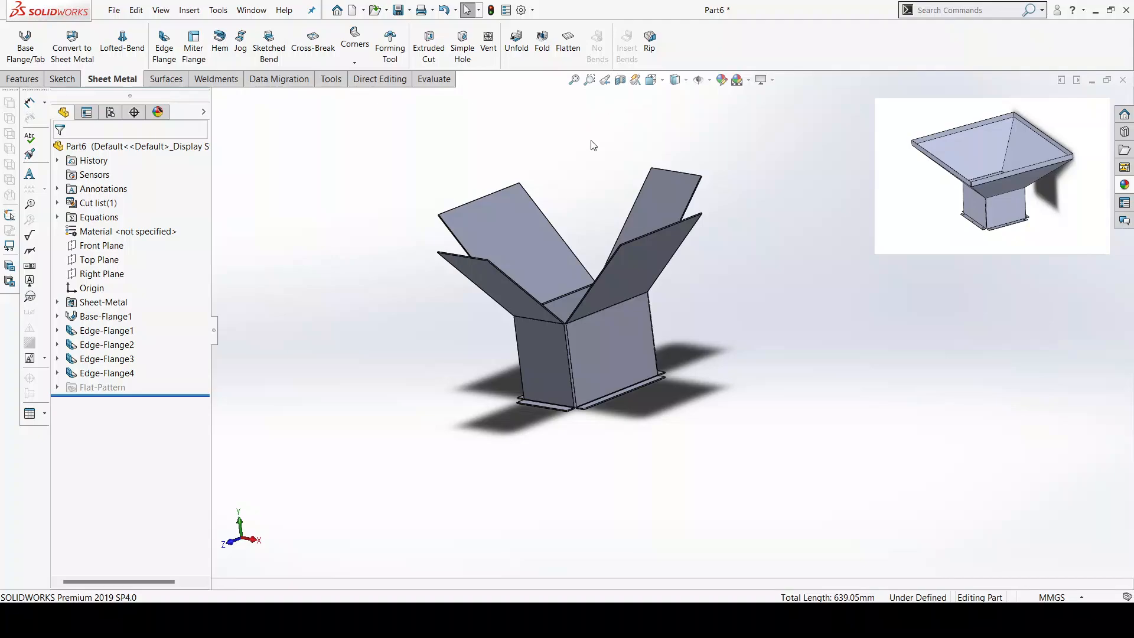
# - Start a Closed Corner between two adjacent sloped flanges, with one flange's narrow side face as the face to extend
pyautogui.scroll(-1, 609, 166)
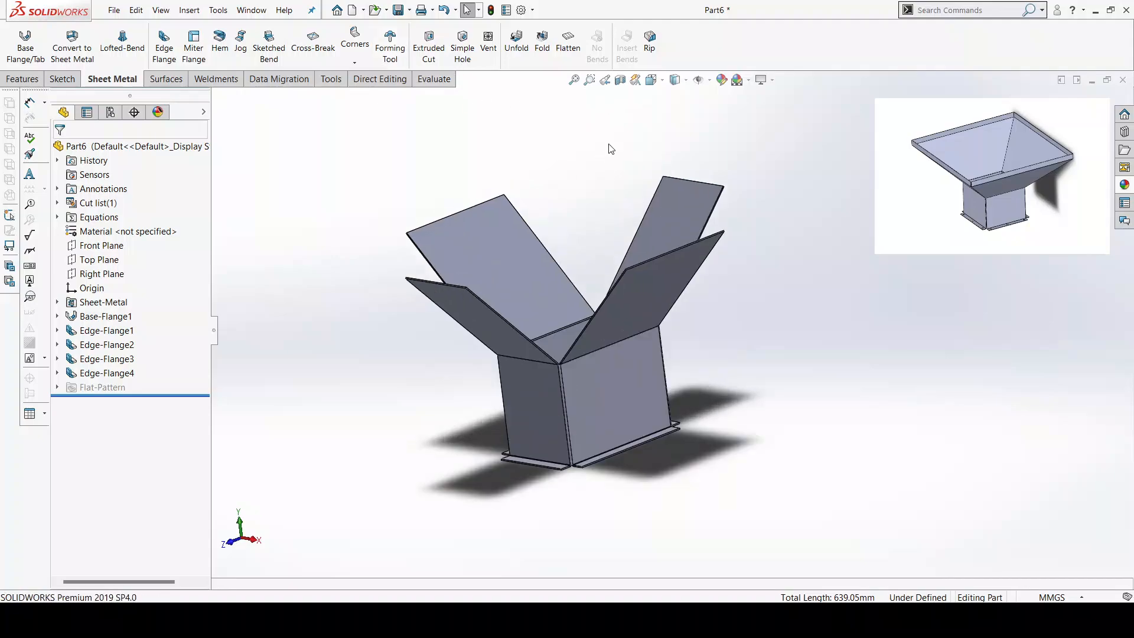
pyautogui.scroll(-1, 620, 172)
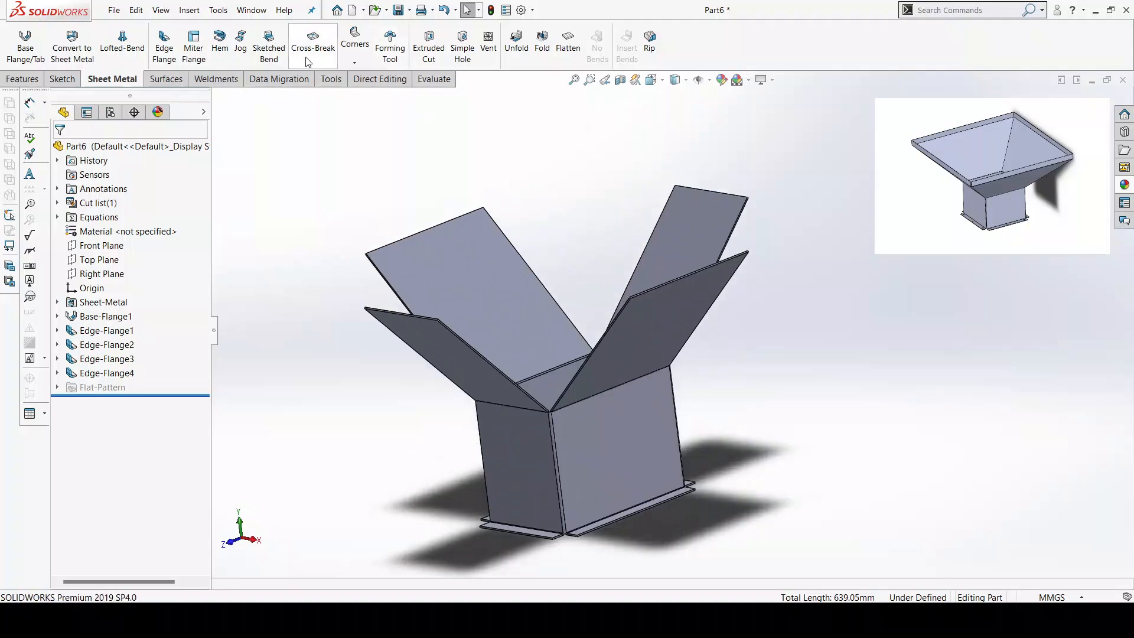
pyautogui.click(361, 63)
pyautogui.click(383, 83)
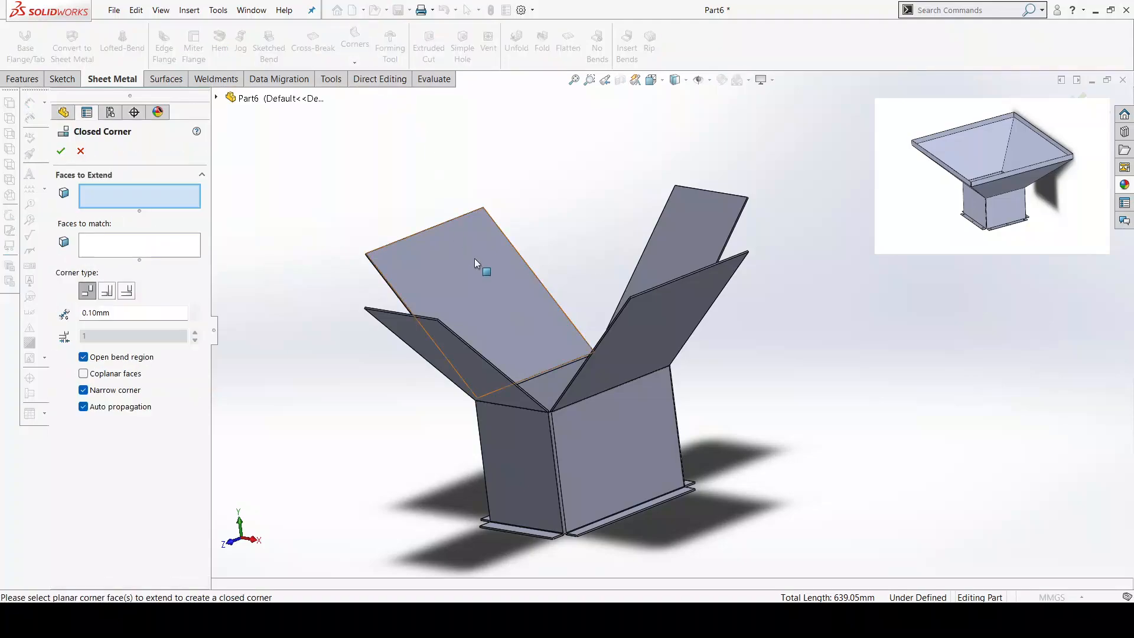
pyautogui.scroll(-3, 481, 354)
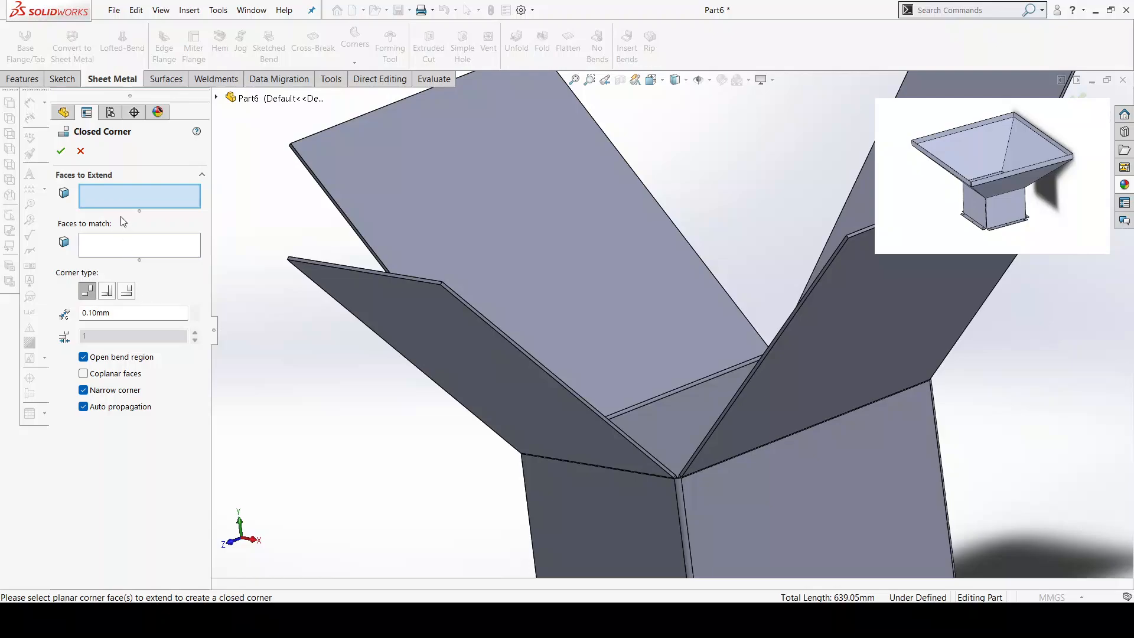
pyautogui.scroll(-2, 656, 395)
pyautogui.scroll(-3, 426, 356)
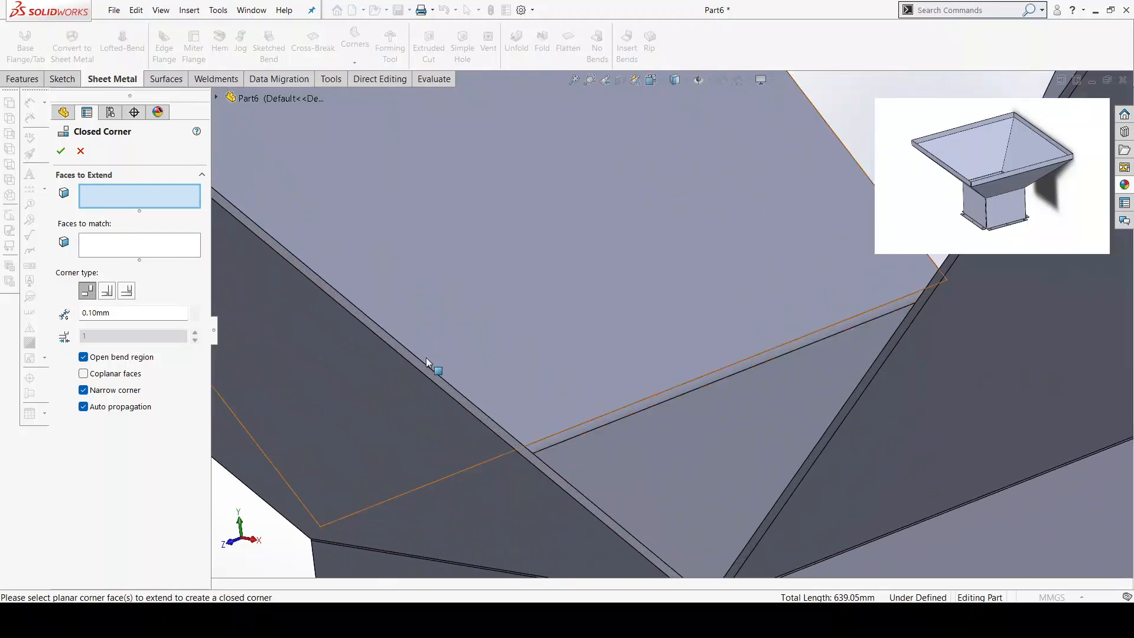
pyautogui.scroll(-1, 428, 365)
pyautogui.click(434, 354)
# - Match the adjoining flange's narrow side face, turn off Narrow corner and Auto propagation, and create the first closed corner
pyautogui.scroll(4, 679, 354)
pyautogui.scroll(-3, 817, 396)
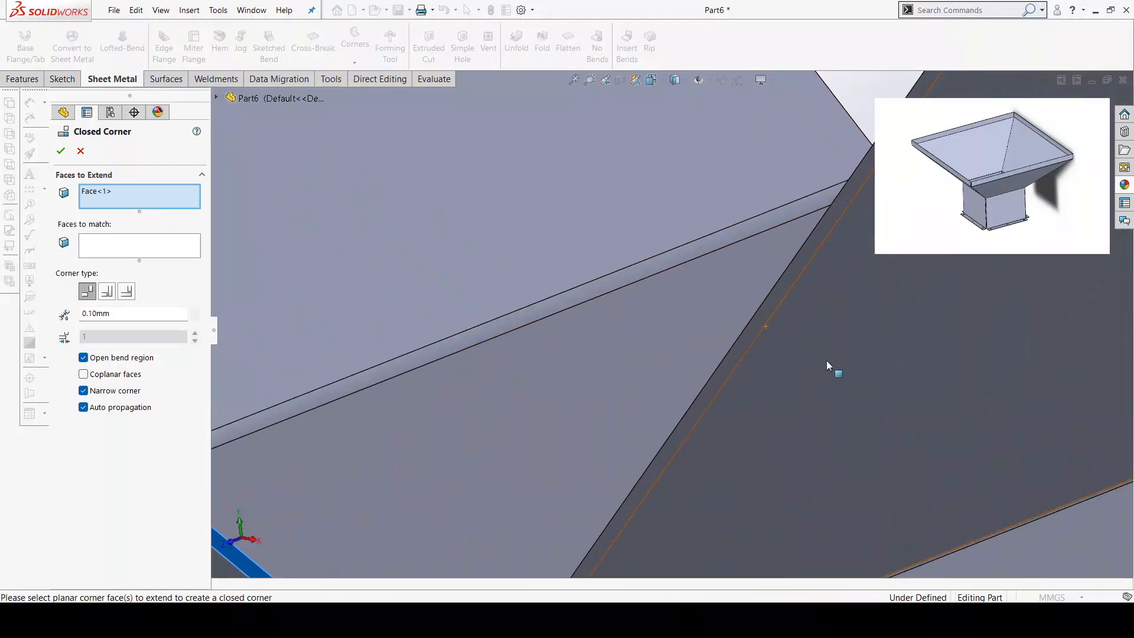
pyautogui.click(737, 353)
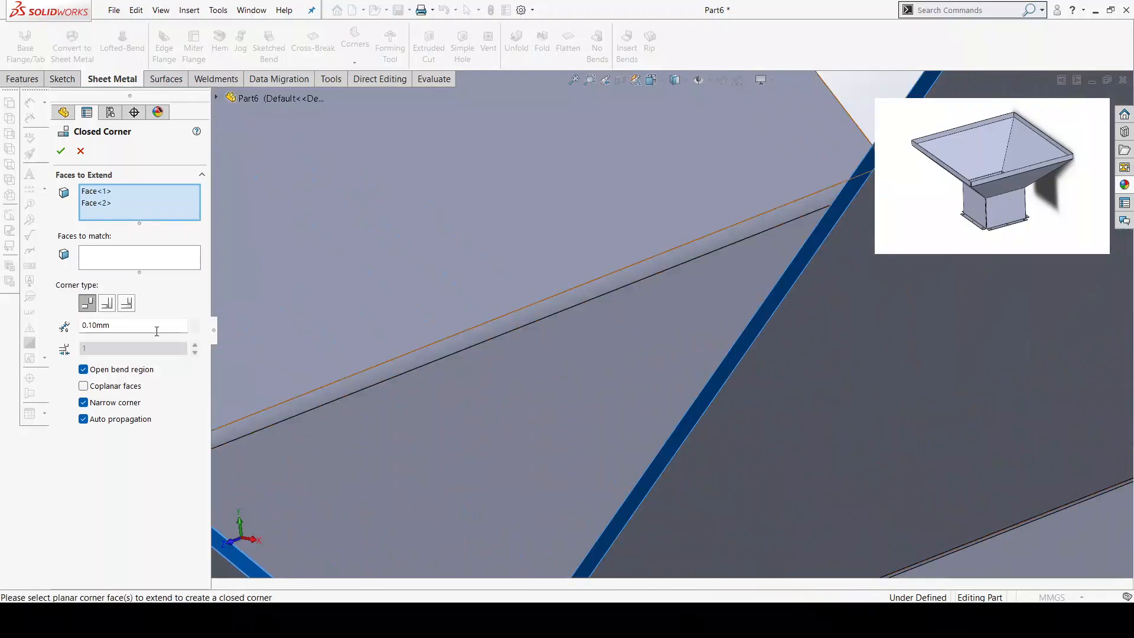
pyautogui.click(116, 202)
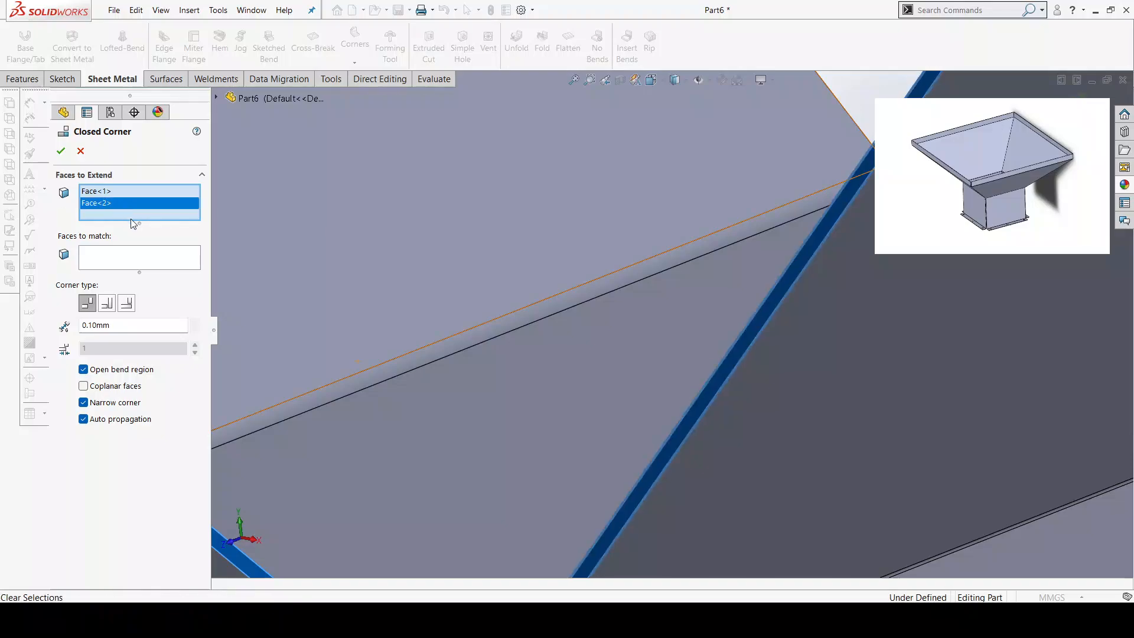
pyautogui.press('Delete')
pyautogui.click(117, 246)
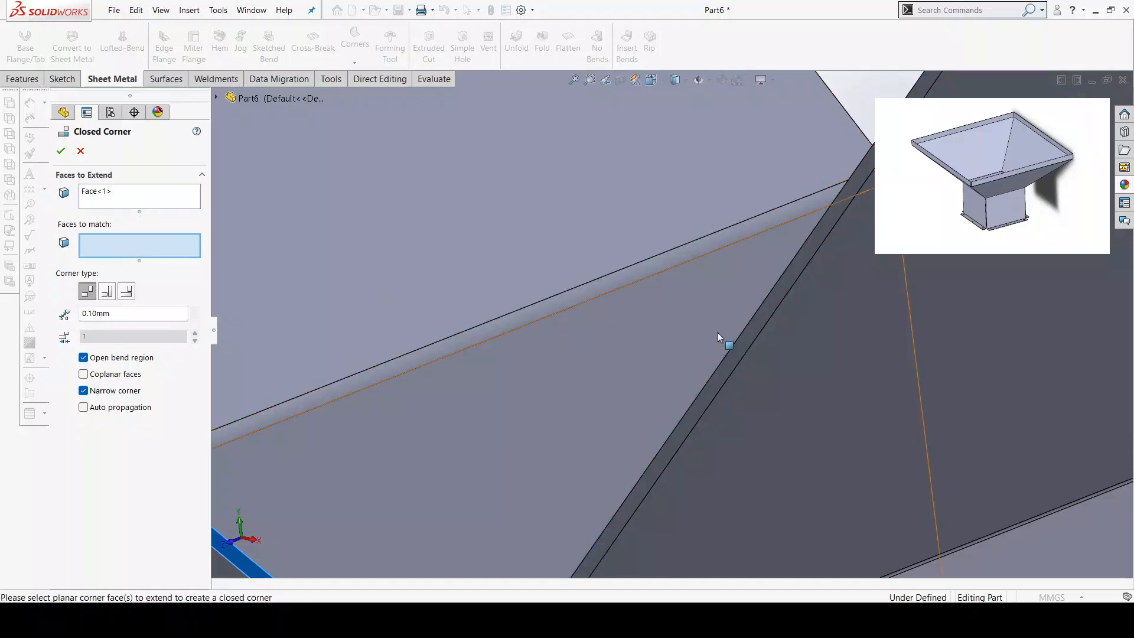
pyautogui.click(732, 356)
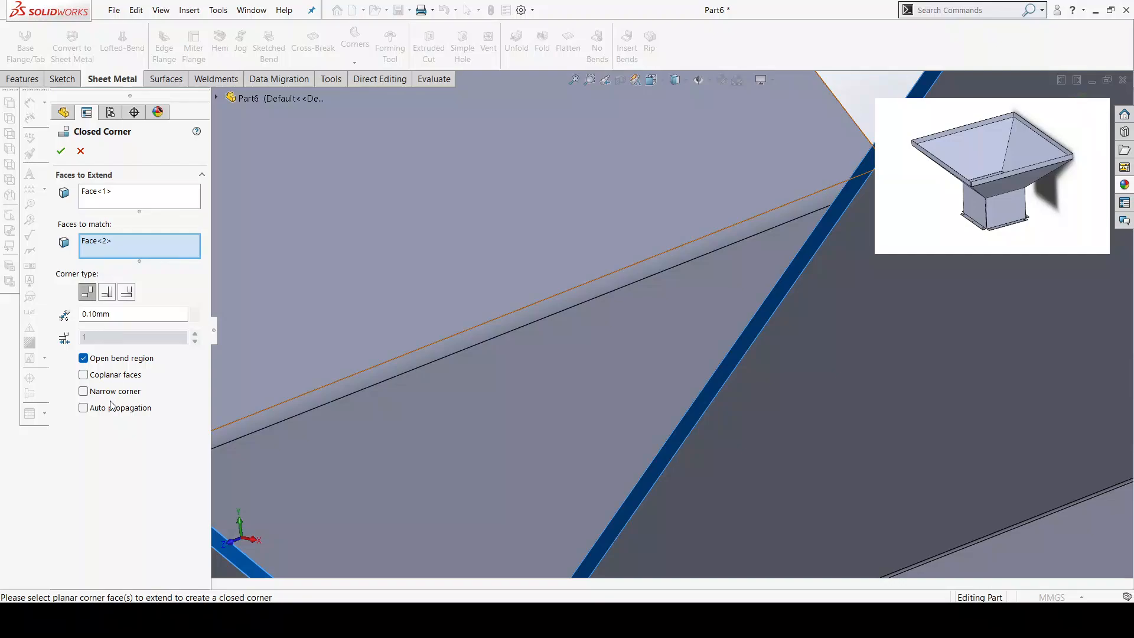
pyautogui.scroll(6, 462, 321)
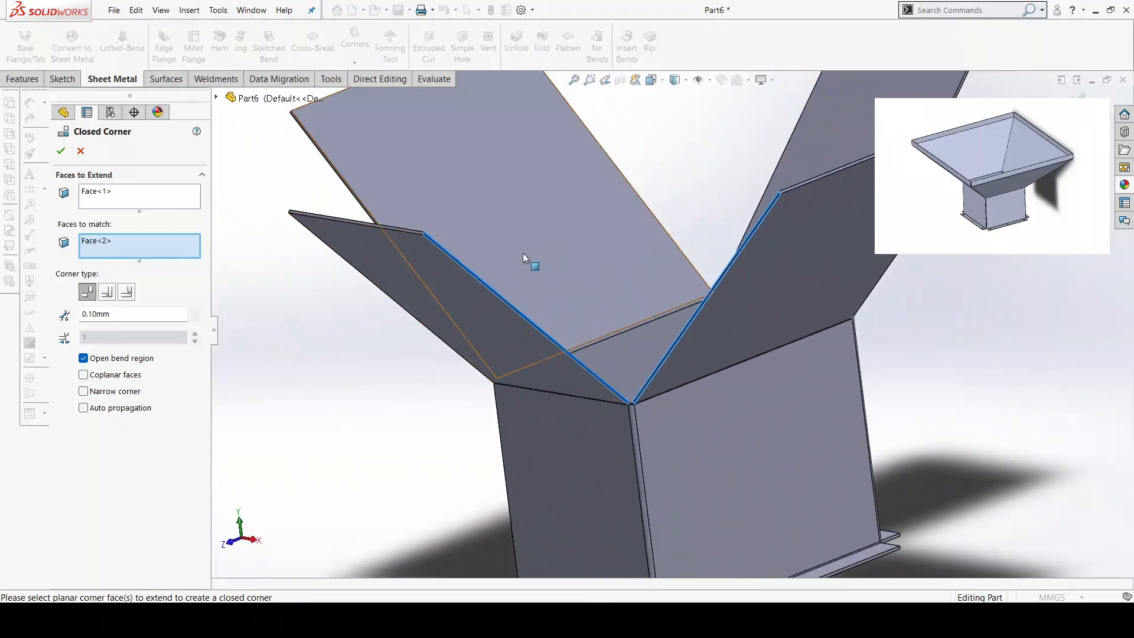
pyautogui.click(60, 150)
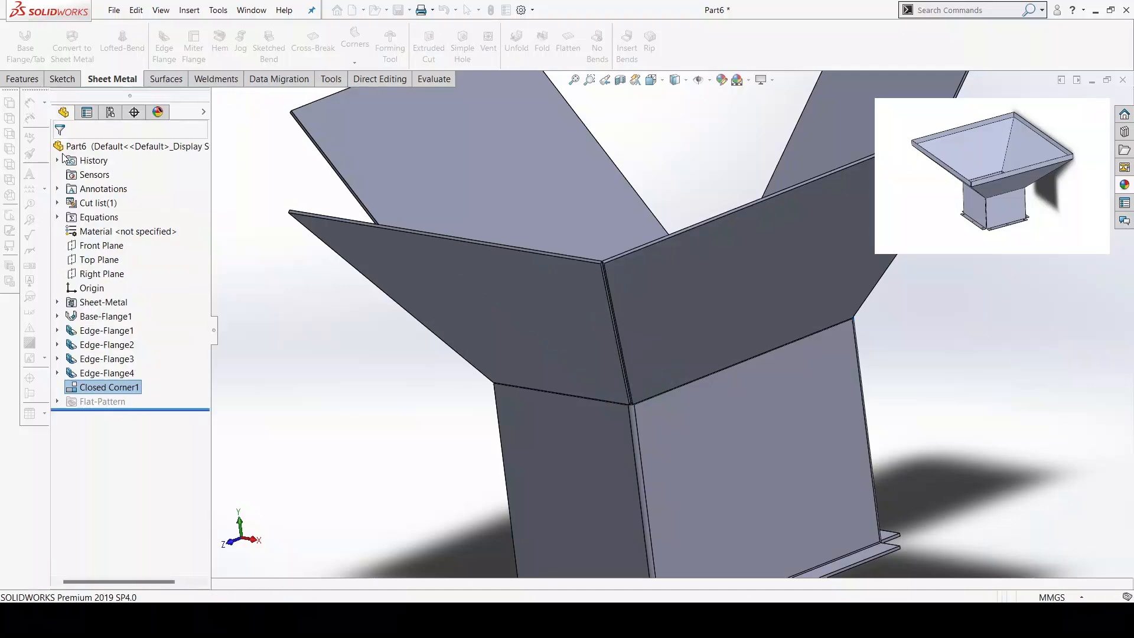
# - Start another Closed Corner at the next open corner, choosing the narrow side face of one sloped flange to extend
pyautogui.scroll(-6, 587, 257)
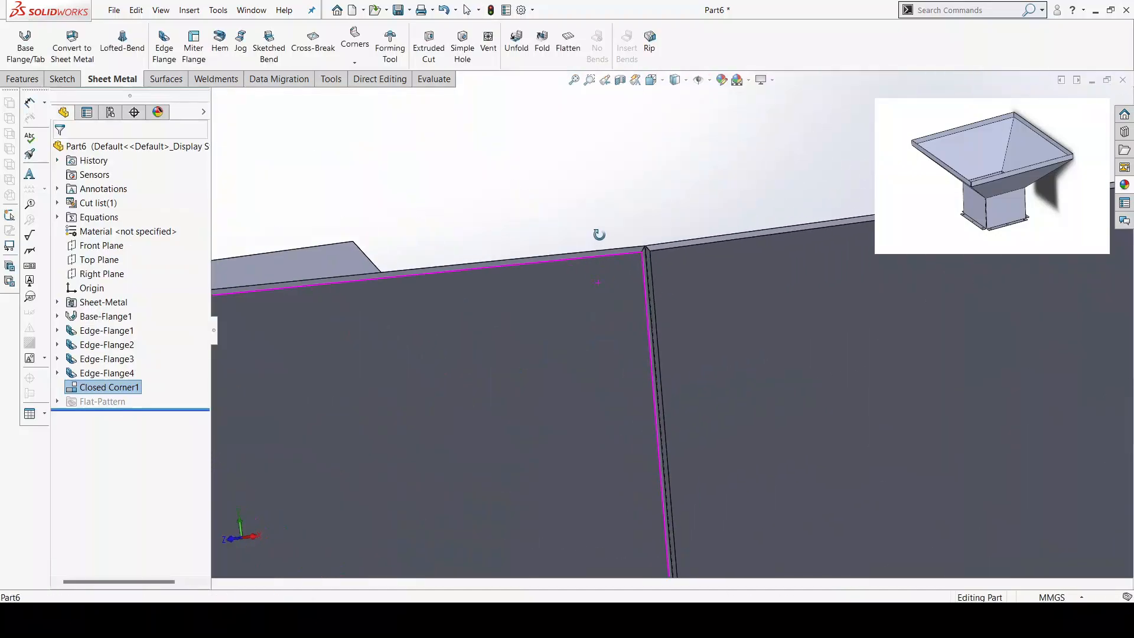
pyautogui.scroll(5, 652, 289)
pyautogui.moveTo(671, 347); pyautogui.dragTo(751, 395, button='middle')
pyautogui.scroll(-8, 698, 372)
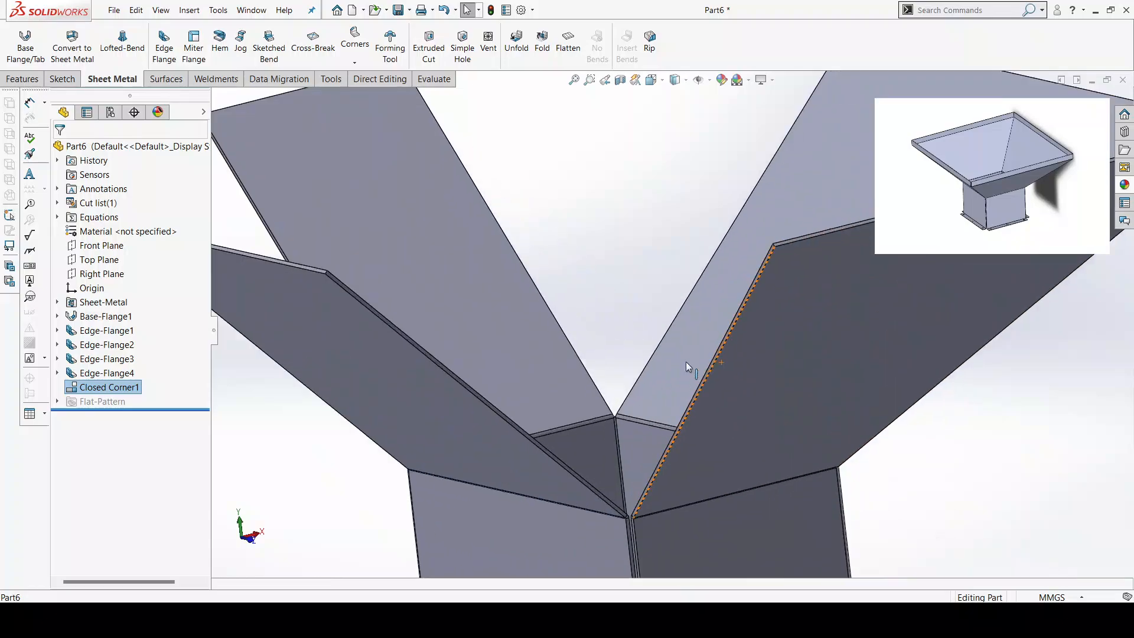
pyautogui.click(354, 47)
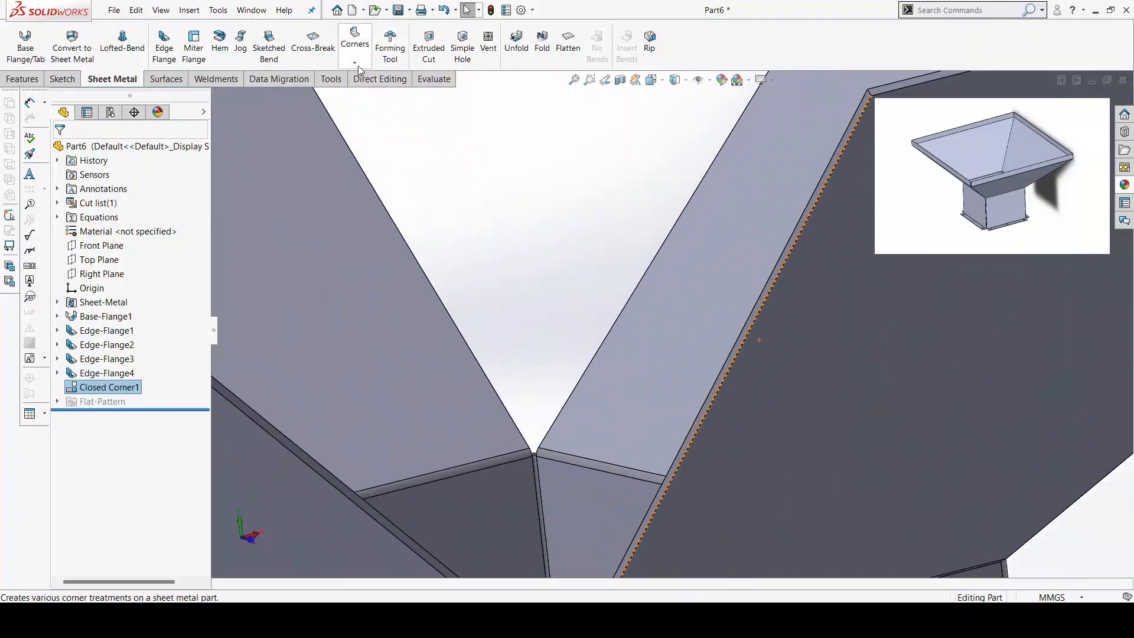
pyautogui.click(362, 77)
pyautogui.scroll(5, 525, 349)
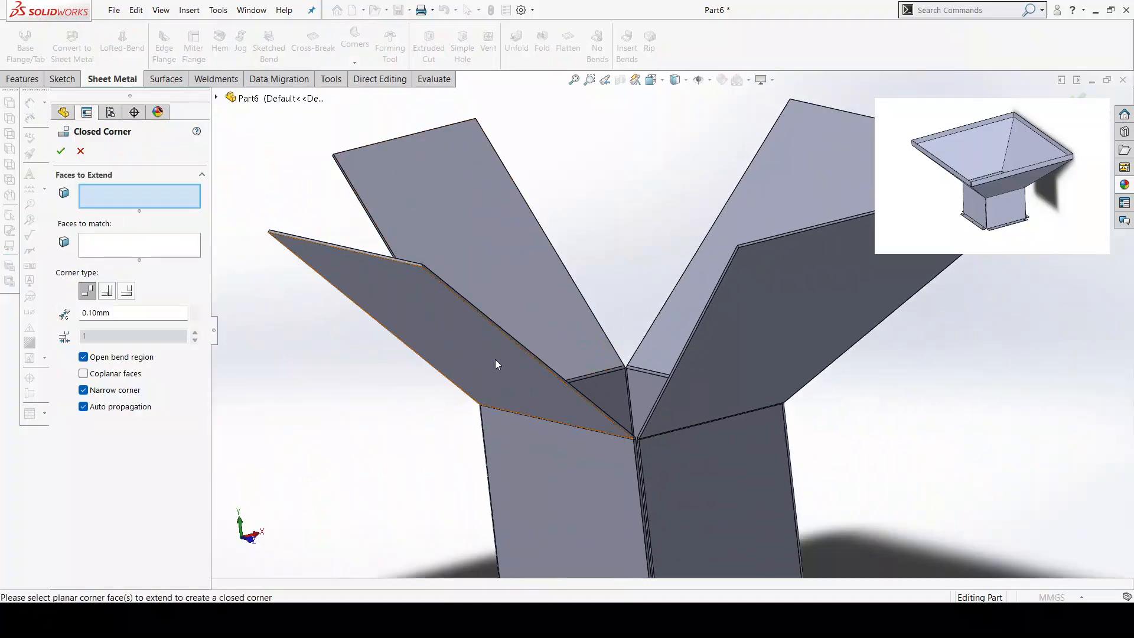
pyautogui.scroll(-5, 479, 319)
pyautogui.scroll(2, 502, 289)
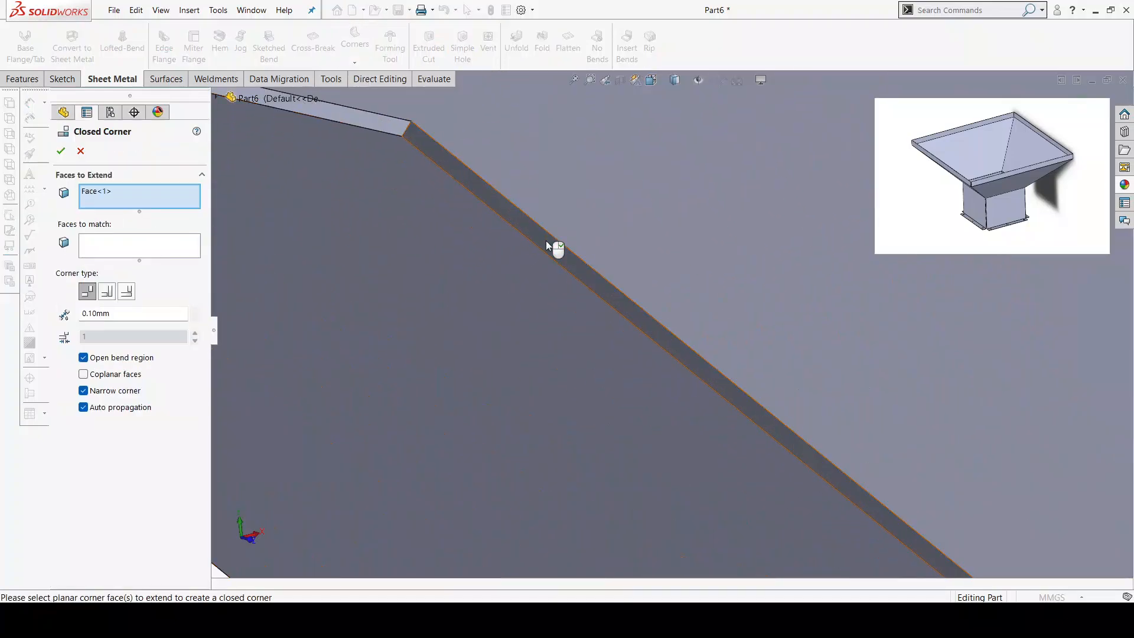
pyautogui.click(553, 251)
# - Match the opposing flange's side face at this corner, disable Narrow corner and Auto propagation, and create the second closed corner
pyautogui.scroll(3, 555, 253)
pyautogui.click(148, 247)
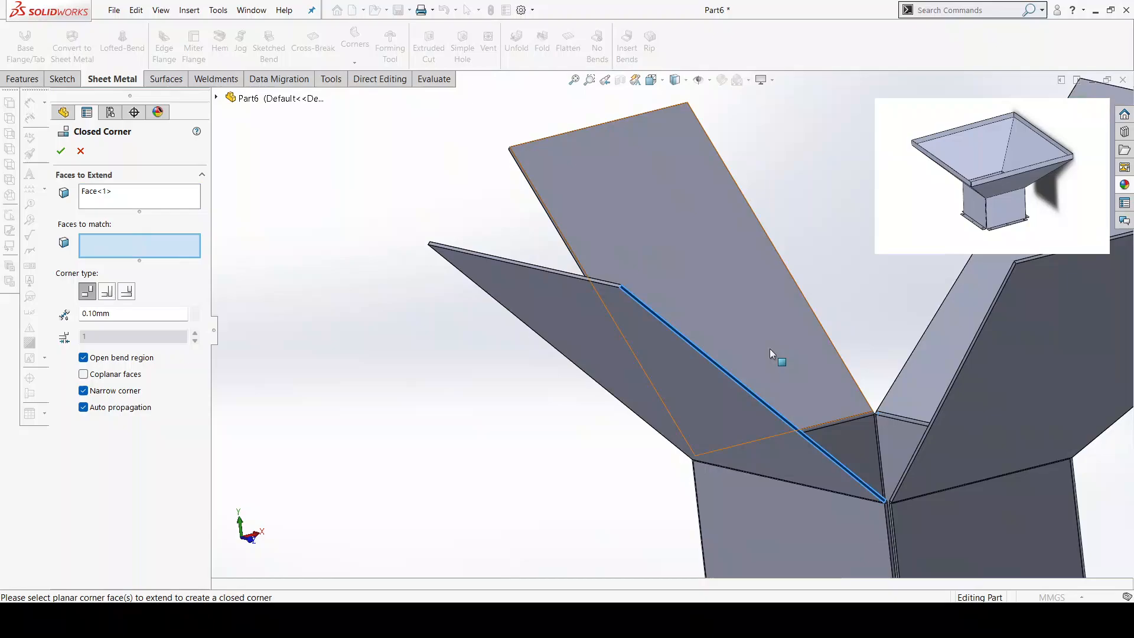
pyautogui.scroll(-3, 1025, 352)
pyautogui.scroll(-2, 1025, 352)
pyautogui.click(721, 369)
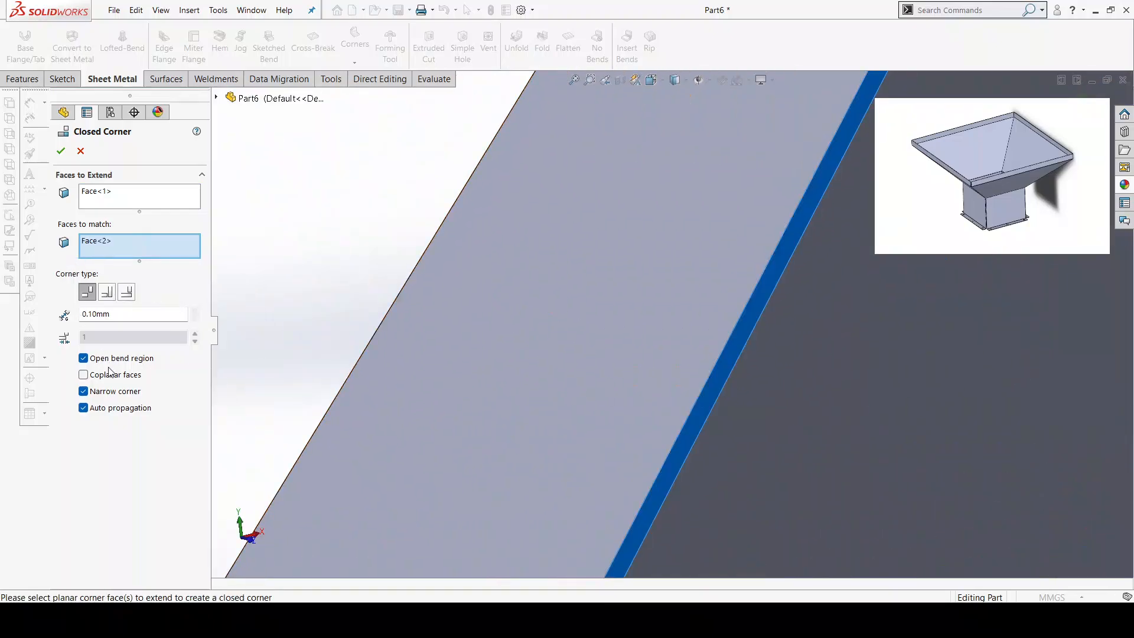
pyautogui.click(83, 391)
pyautogui.click(83, 408)
pyautogui.click(61, 153)
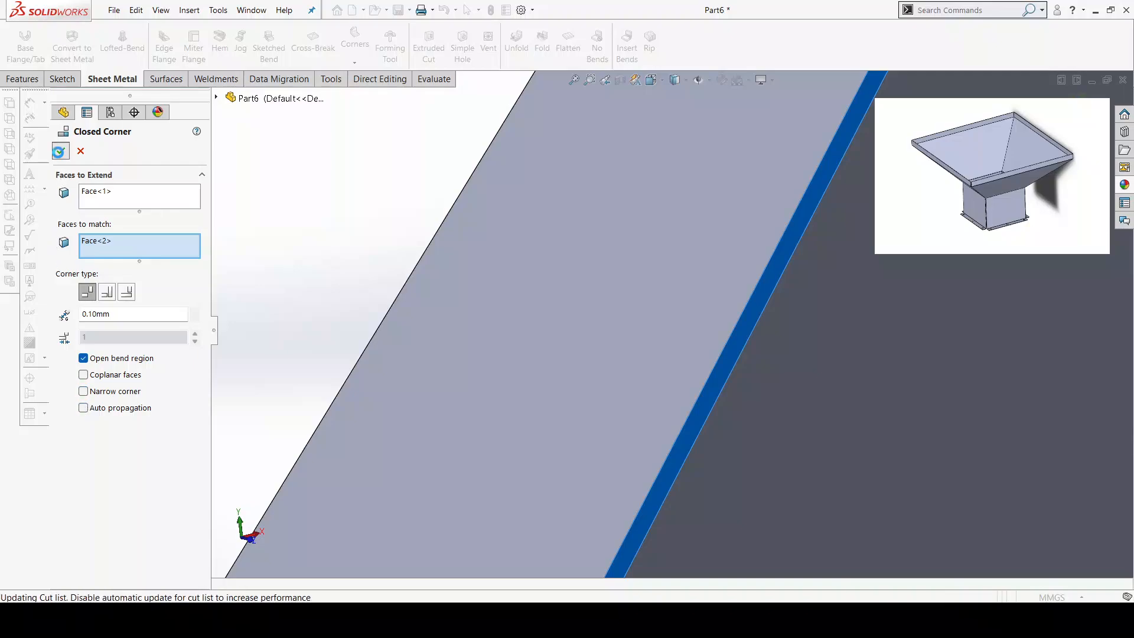
# - Examine the finished corners and the next open corner between the sloped flanges, including the narrow side faces there
pyautogui.scroll(8, 667, 269)
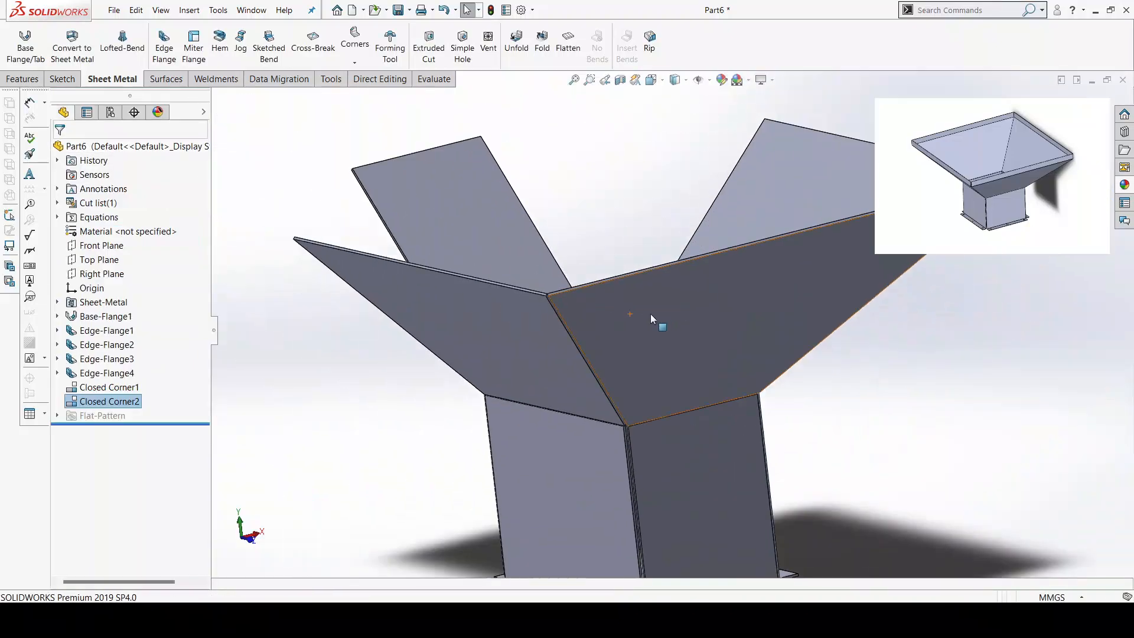
pyautogui.moveTo(591, 322); pyautogui.dragTo(727, 390, button='middle')
pyautogui.scroll(-4, 727, 390)
pyautogui.scroll(4, 659, 395)
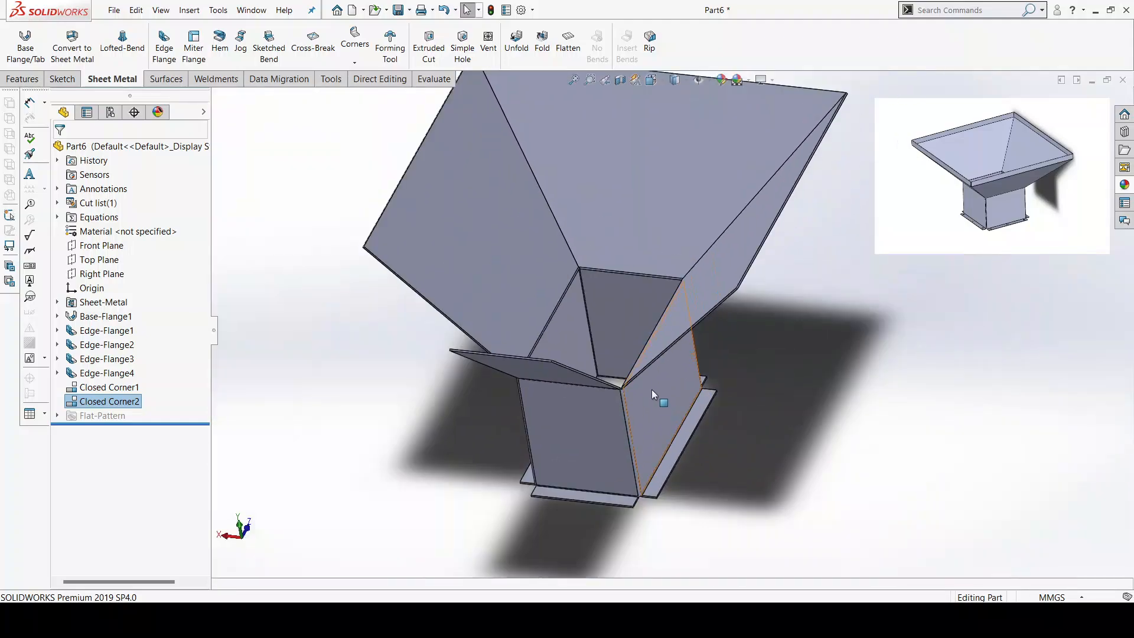
pyautogui.scroll(-8, 647, 375)
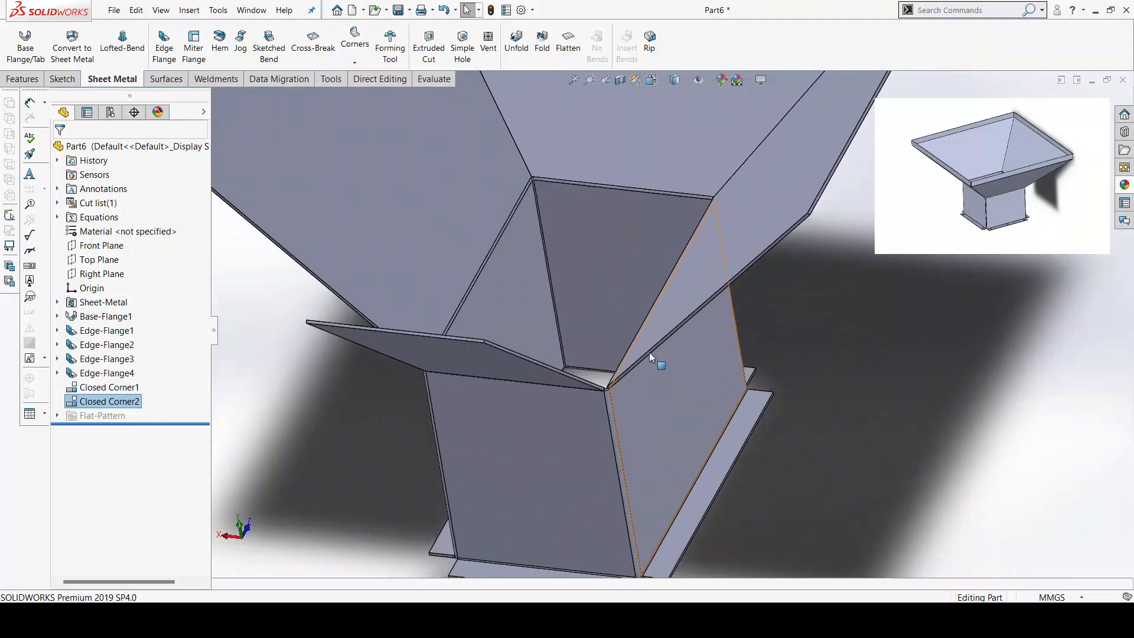
pyautogui.click(694, 315)
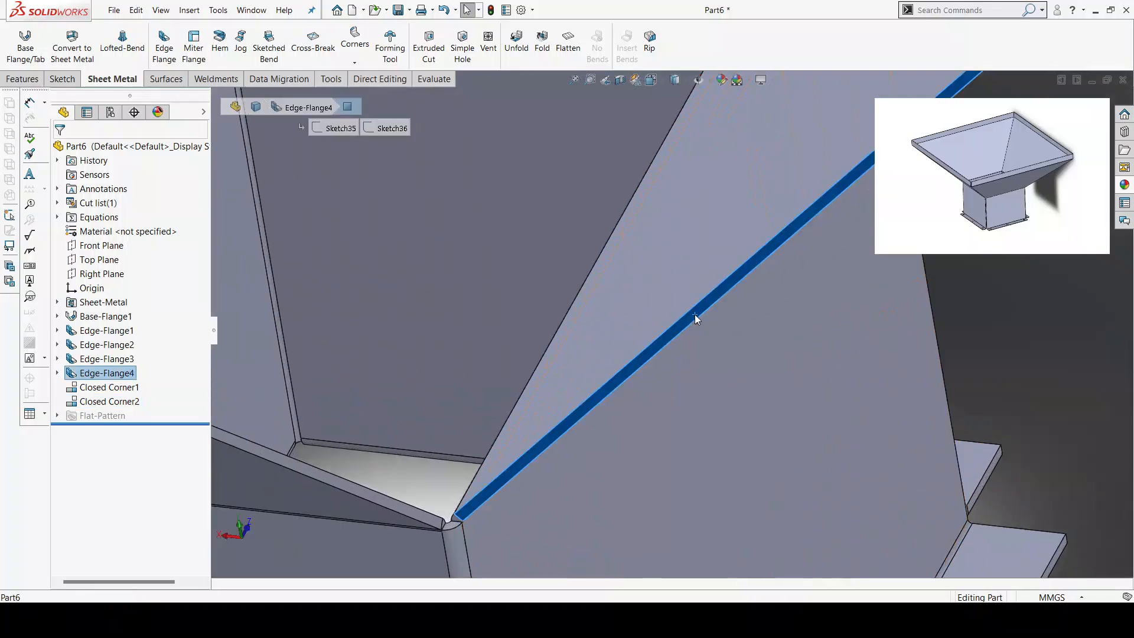
pyautogui.moveTo(471, 405); pyautogui.dragTo(452, 332, button='middle')
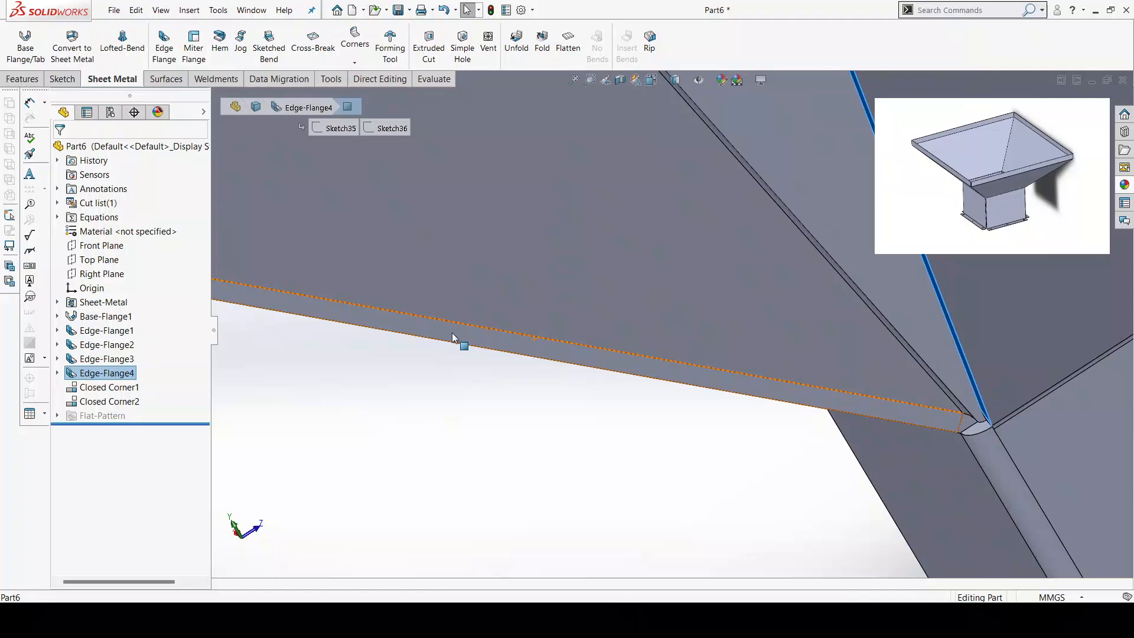
pyautogui.click(435, 510)
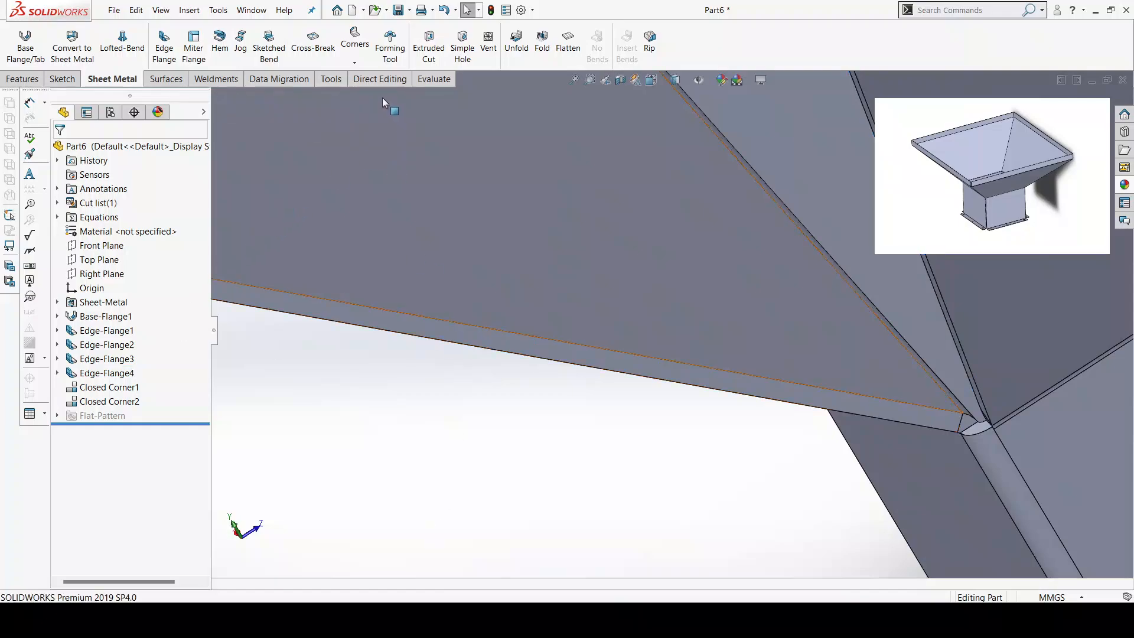
# - Start a third Closed Corner at the next open corner, choosing the narrow side face of one sloped flange to extend
pyautogui.click(362, 59)
pyautogui.click(359, 76)
pyautogui.scroll(5, 803, 356)
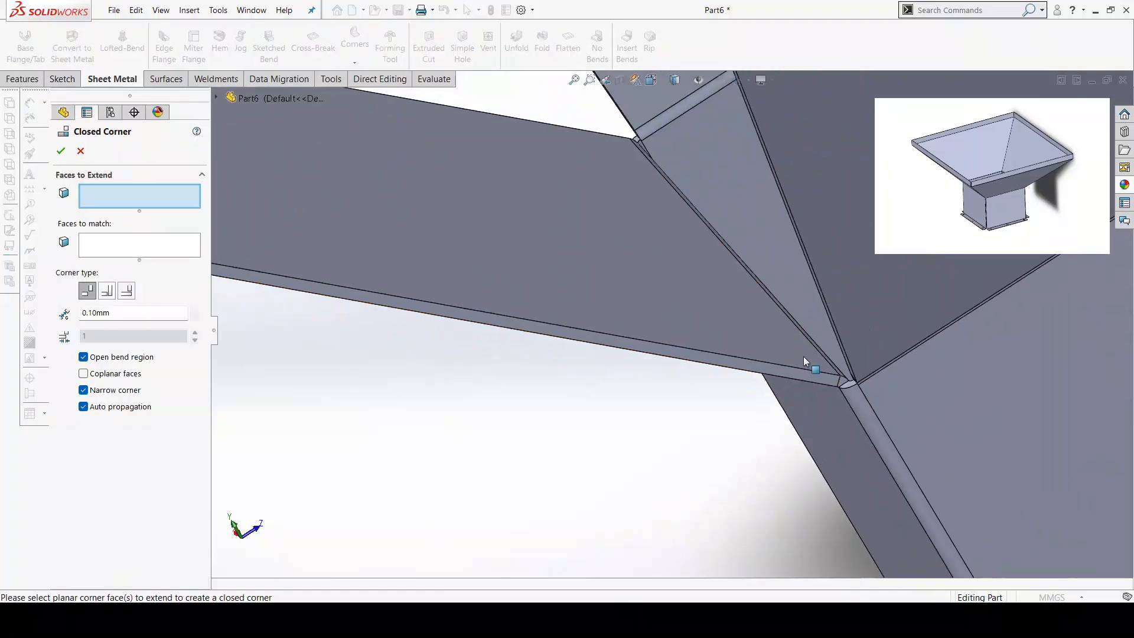
pyautogui.scroll(-5, 672, 353)
pyautogui.click(614, 303)
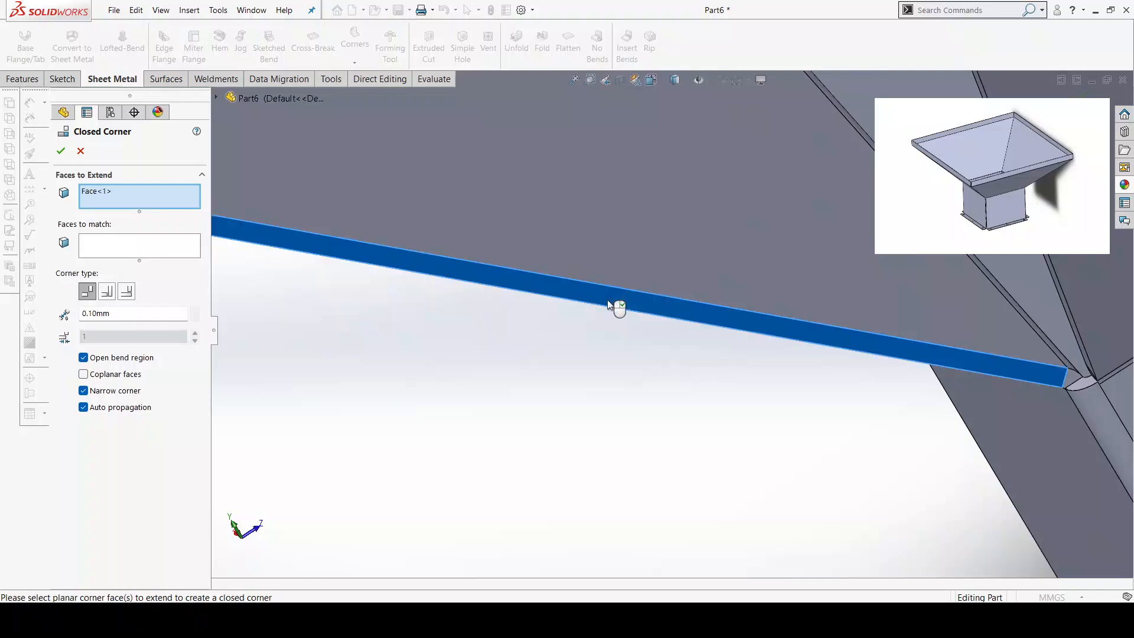
# - Match the adjoining sloped flange's narrow side face, disable Auto propagation and Narrow corner, and create the third closed corner
pyautogui.moveTo(640, 380); pyautogui.dragTo(732, 264, button='middle')
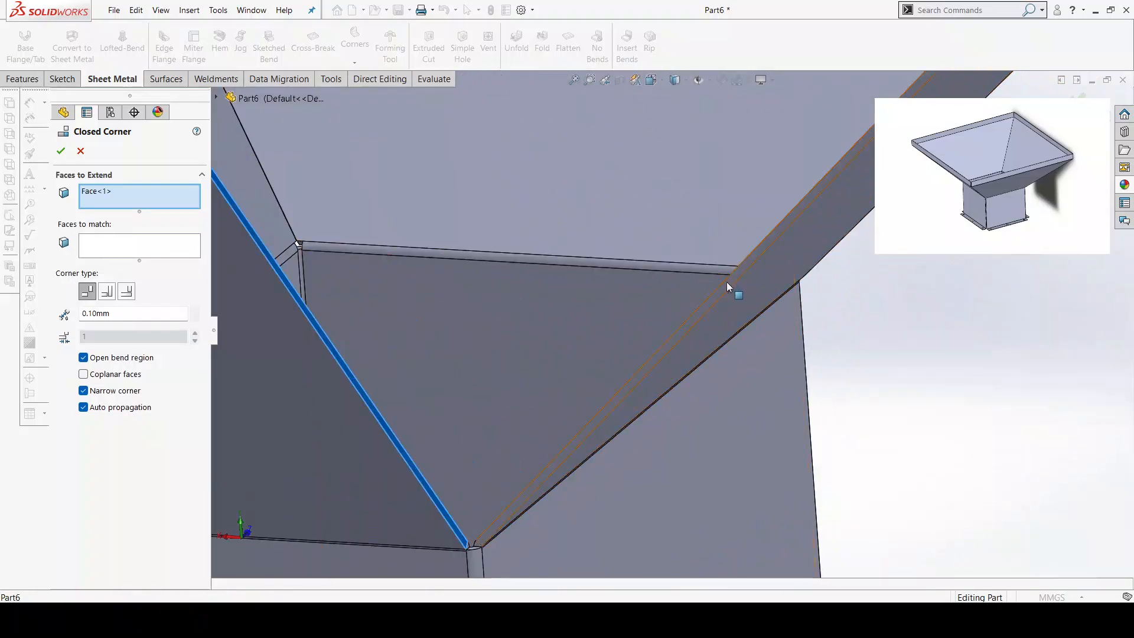
pyautogui.click(727, 282)
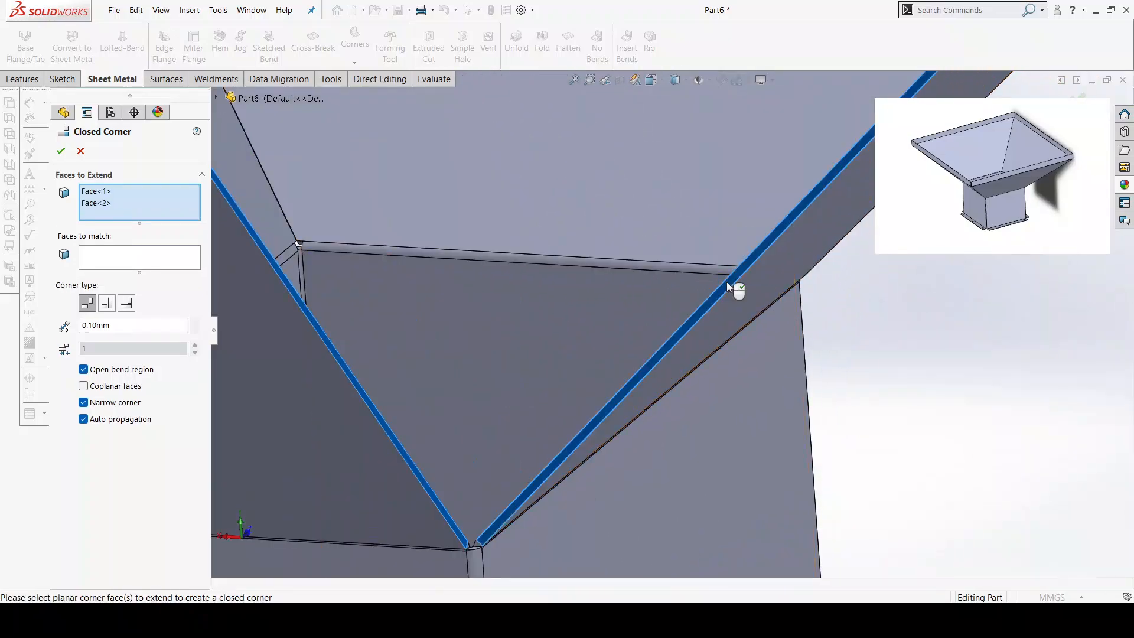
pyautogui.click(103, 203)
pyautogui.click(110, 253)
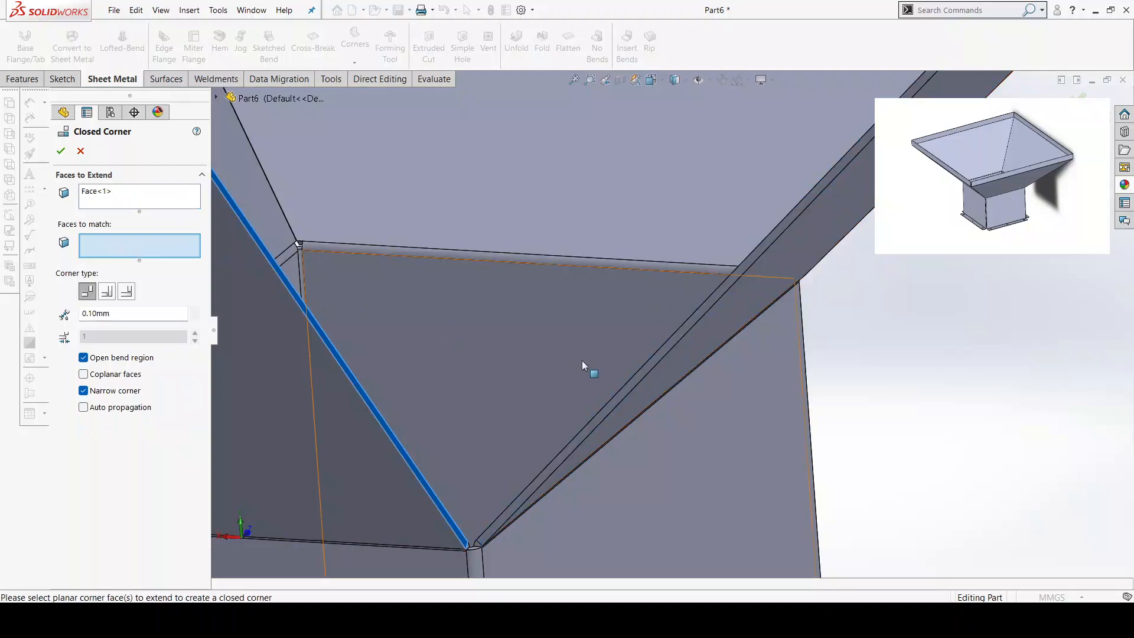
pyautogui.scroll(-5, 603, 384)
pyautogui.click(622, 394)
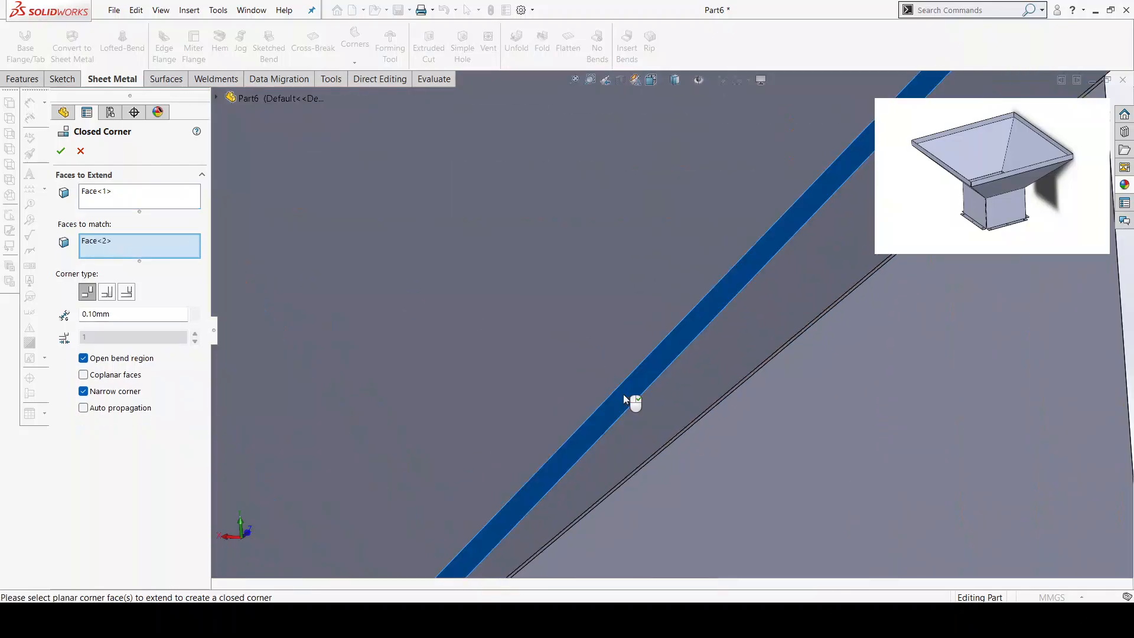
pyautogui.click(83, 390)
pyautogui.scroll(5, 534, 336)
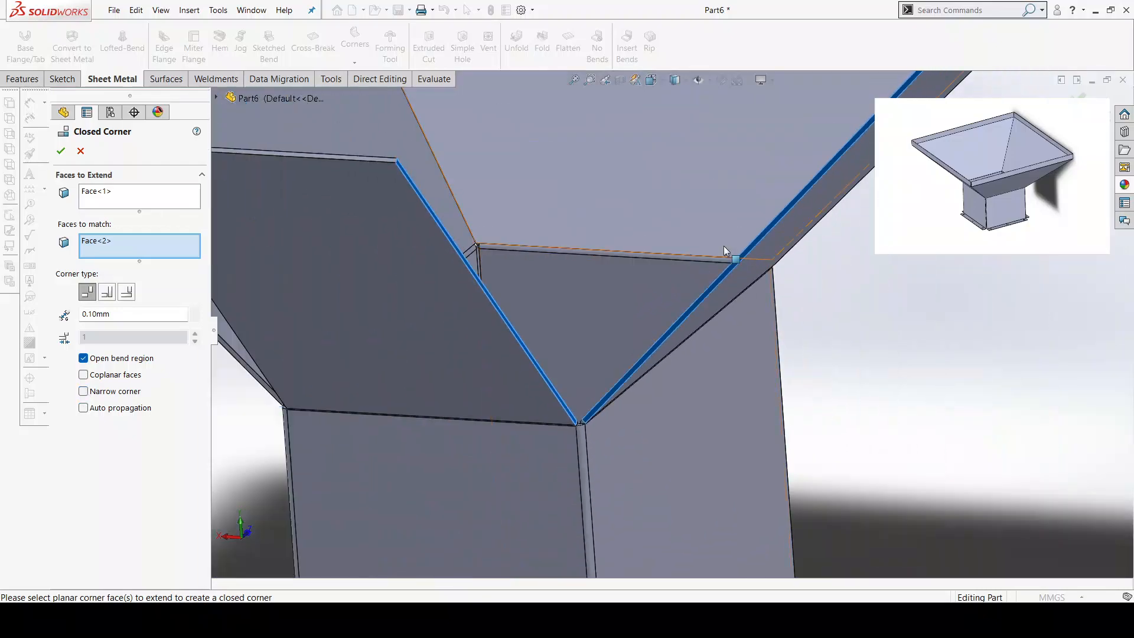
pyautogui.click(60, 152)
# - Start a Closed Corner at the last open corner, extending one sloped flange's narrow side face and activating the faces to match
pyautogui.scroll(5, 575, 273)
pyautogui.moveTo(572, 273); pyautogui.dragTo(597, 321, button='middle')
pyautogui.scroll(-4, 461, 258)
pyautogui.scroll(-1, 366, 269)
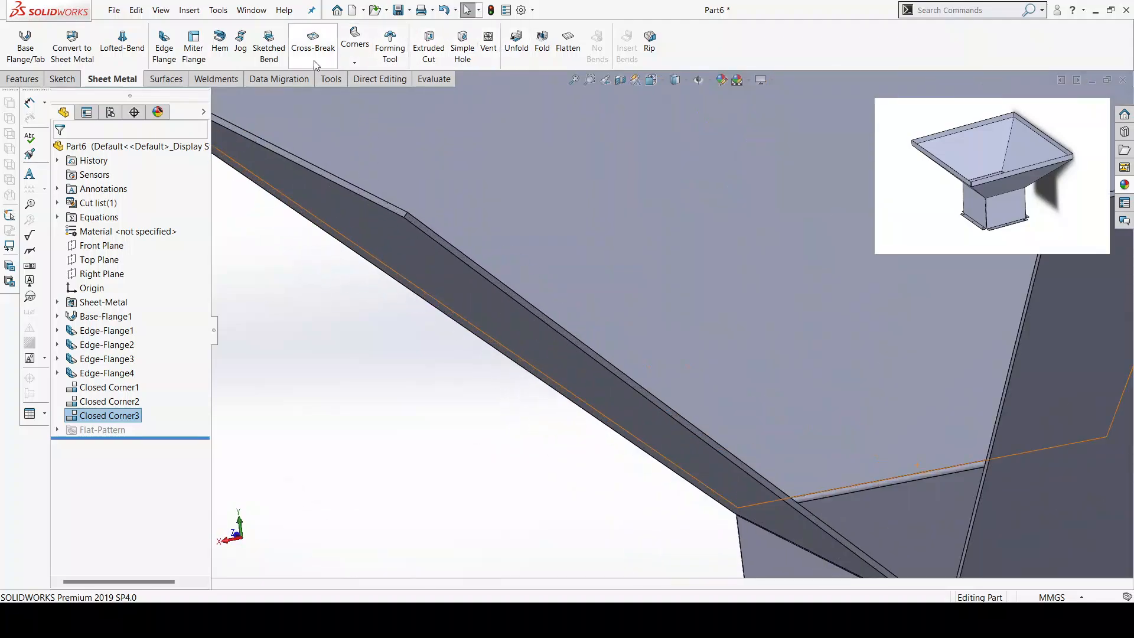
pyautogui.click(362, 63)
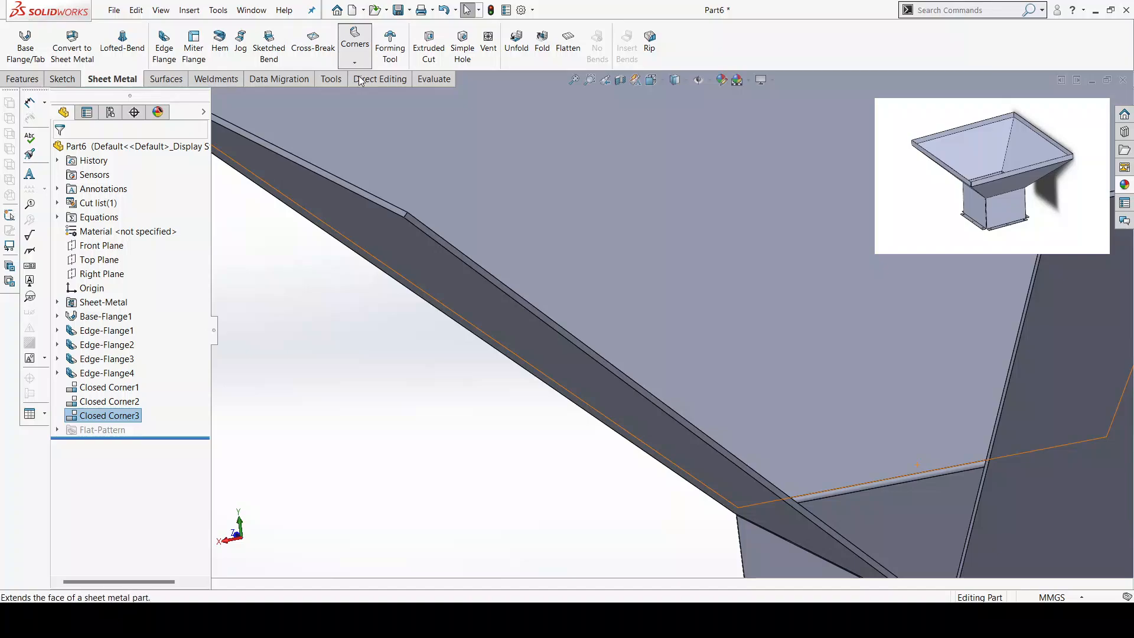
pyautogui.click(363, 83)
pyautogui.scroll(-2, 580, 324)
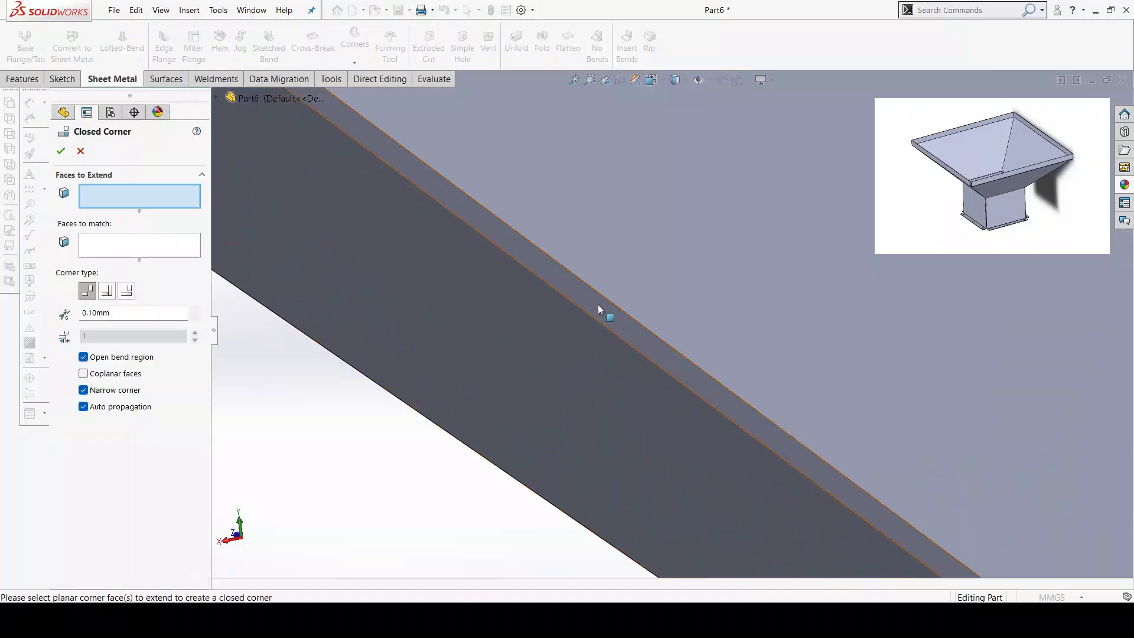
pyautogui.click(598, 303)
pyautogui.click(139, 245)
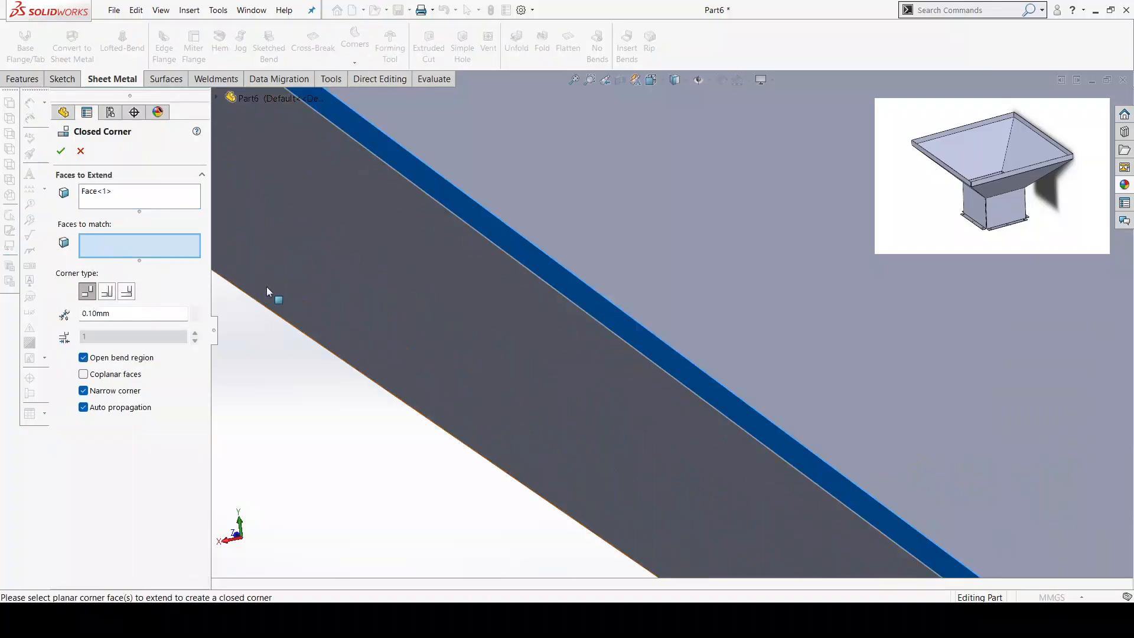
# - Match the facing flange's narrow side face at the last corner, turn off Auto propagation and Narrow corner, and create the fourth closed corner
pyautogui.scroll(3, 735, 351)
pyautogui.scroll(-3, 849, 358)
pyautogui.moveTo(949, 373); pyautogui.dragTo(1004, 385, button='middle')
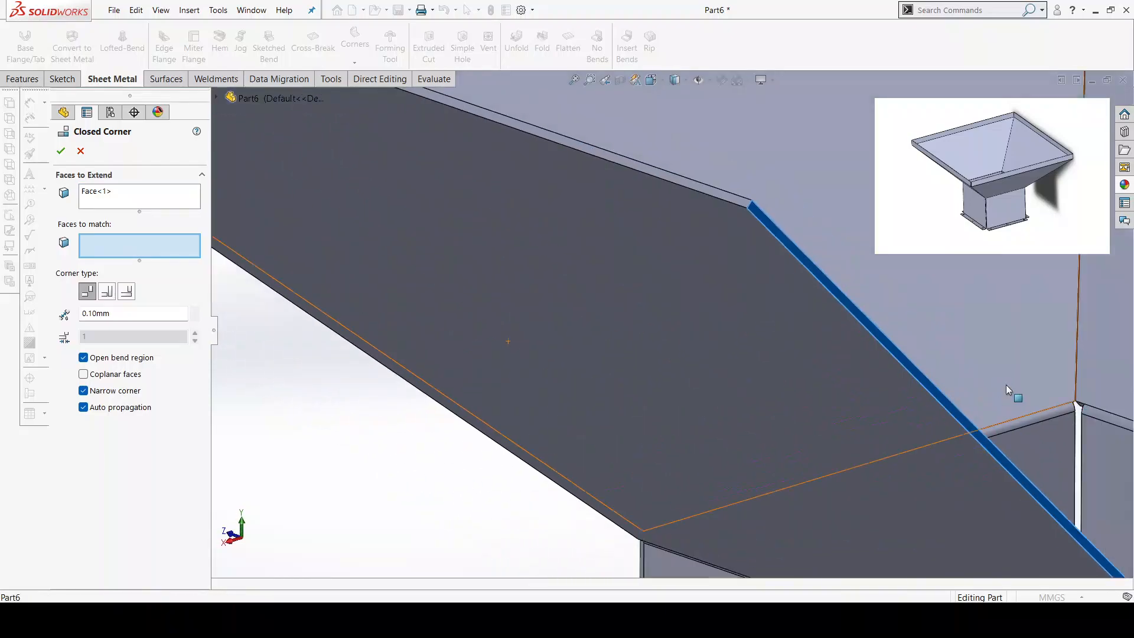
pyautogui.scroll(3, 1005, 385)
pyautogui.scroll(-3, 932, 380)
pyautogui.scroll(-3, 715, 381)
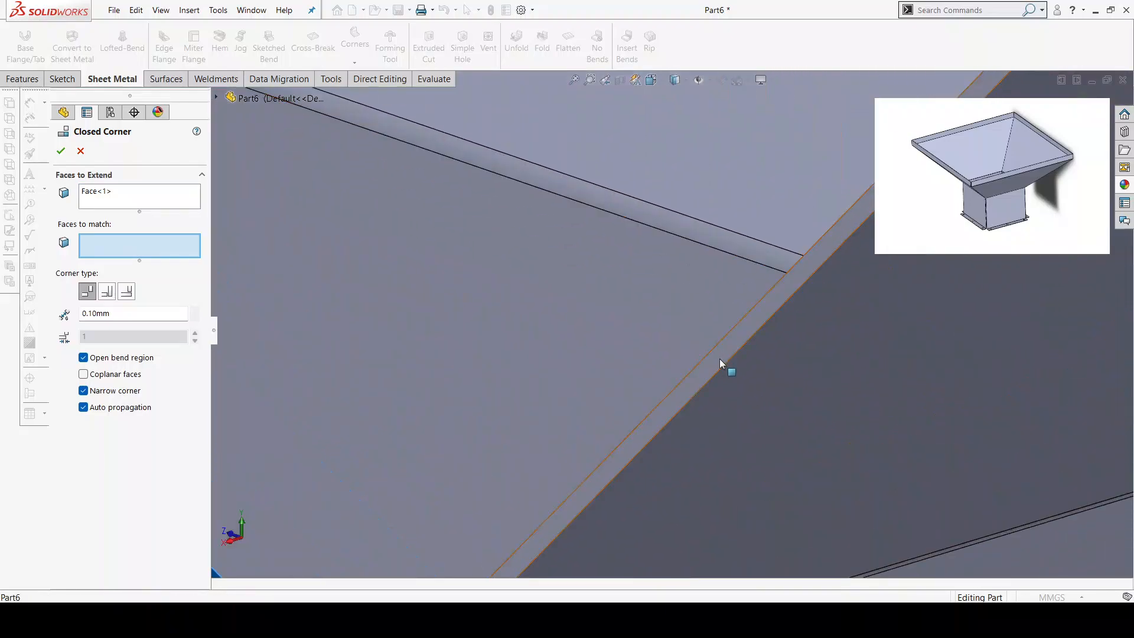
pyautogui.click(719, 361)
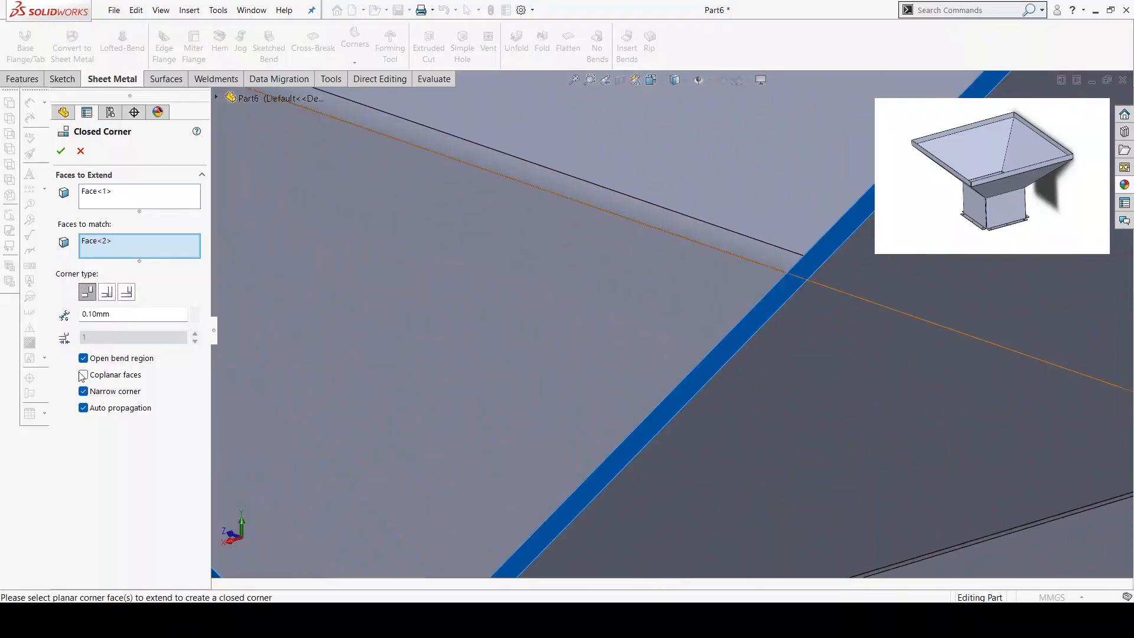
pyautogui.click(83, 407)
pyautogui.click(83, 391)
pyautogui.click(83, 391)
pyautogui.click(60, 151)
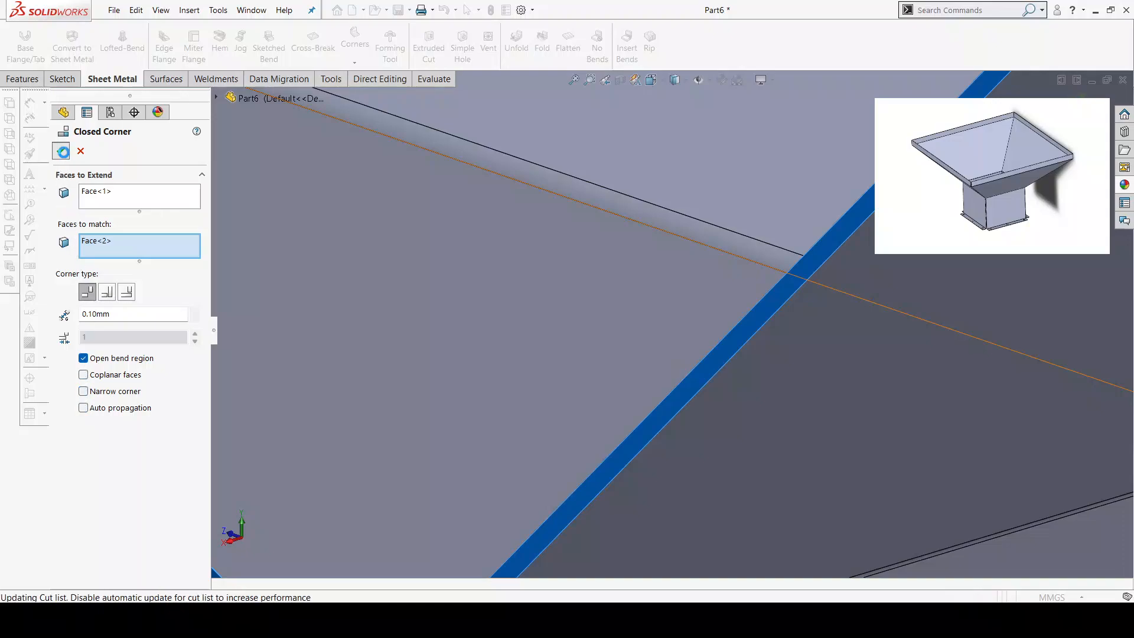
# - Start an edge flange on one top rim edge of the hopper, with a length of about 67 mm
pyautogui.scroll(12, 738, 310)
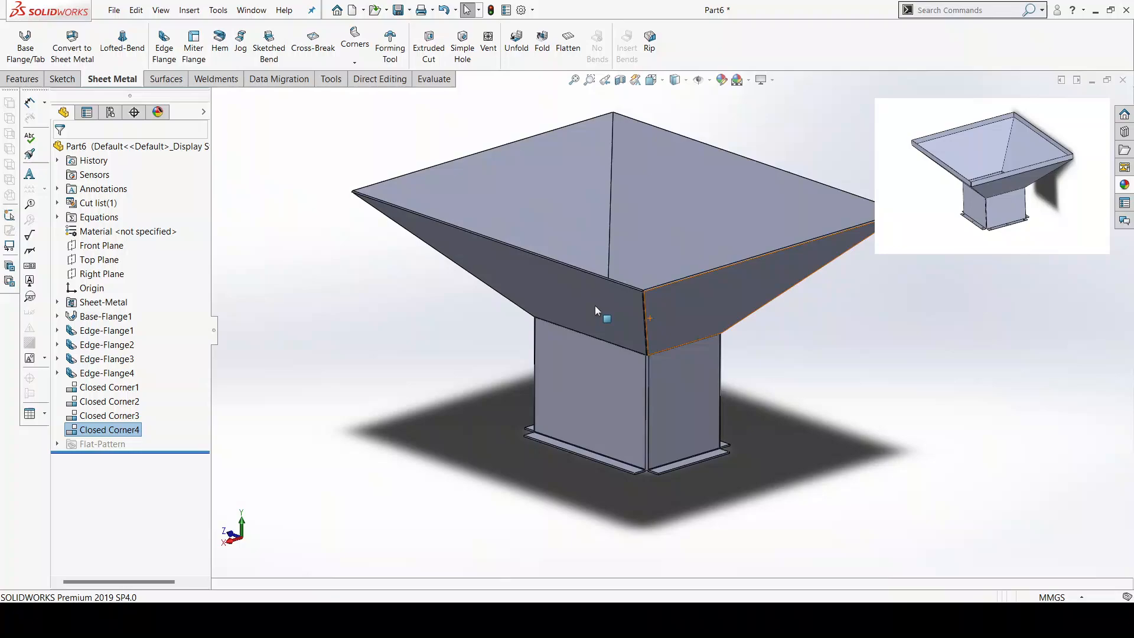
pyautogui.scroll(-5, 679, 273)
pyautogui.moveTo(697, 274); pyautogui.dragTo(668, 241, button='middle')
pyautogui.scroll(4, 669, 325)
pyautogui.scroll(-3, 673, 346)
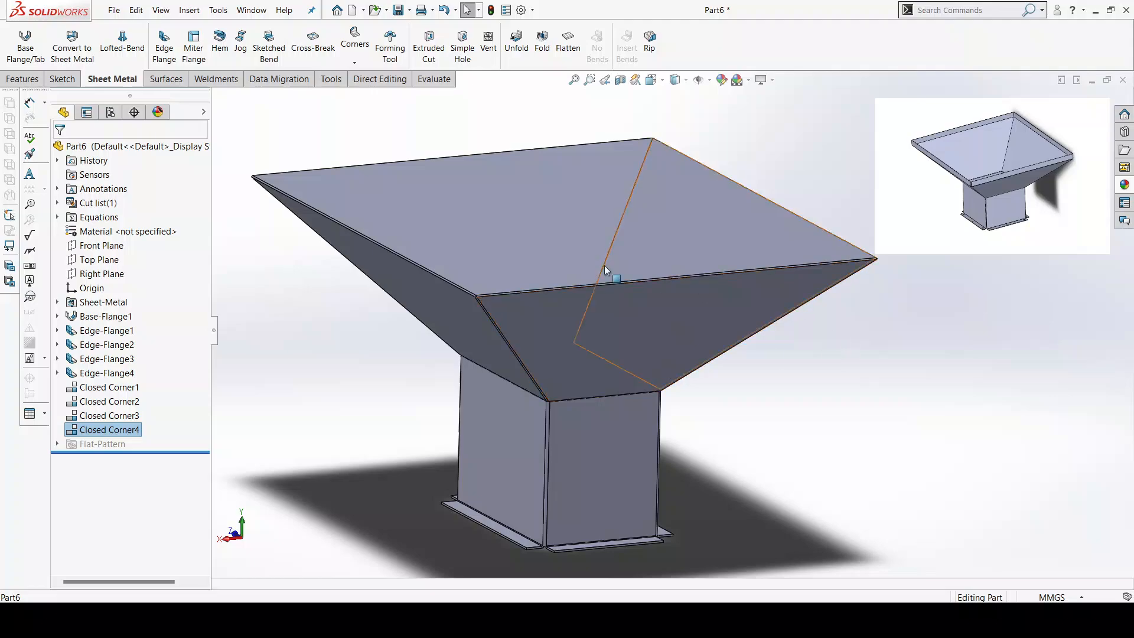
pyautogui.click(166, 55)
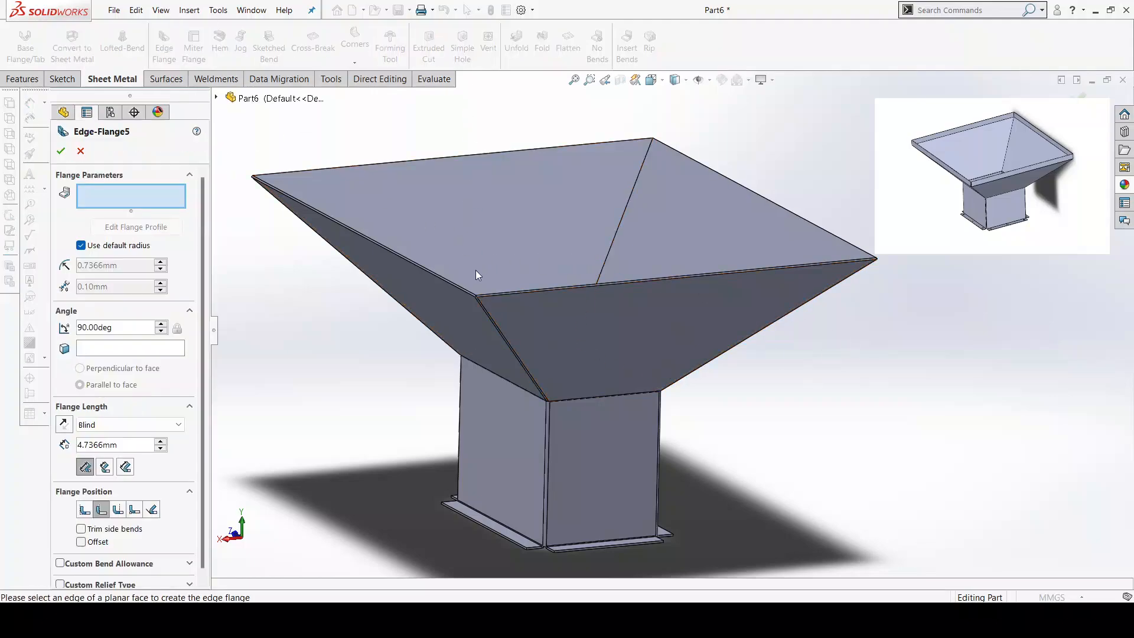
pyautogui.scroll(-3, 476, 270)
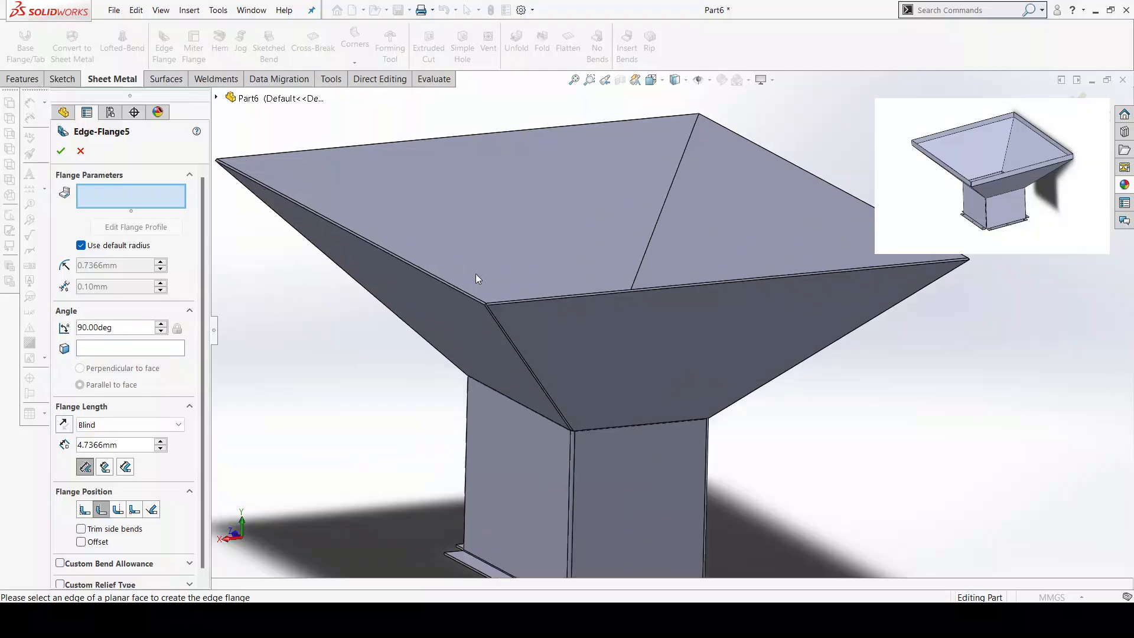
pyautogui.click(470, 270)
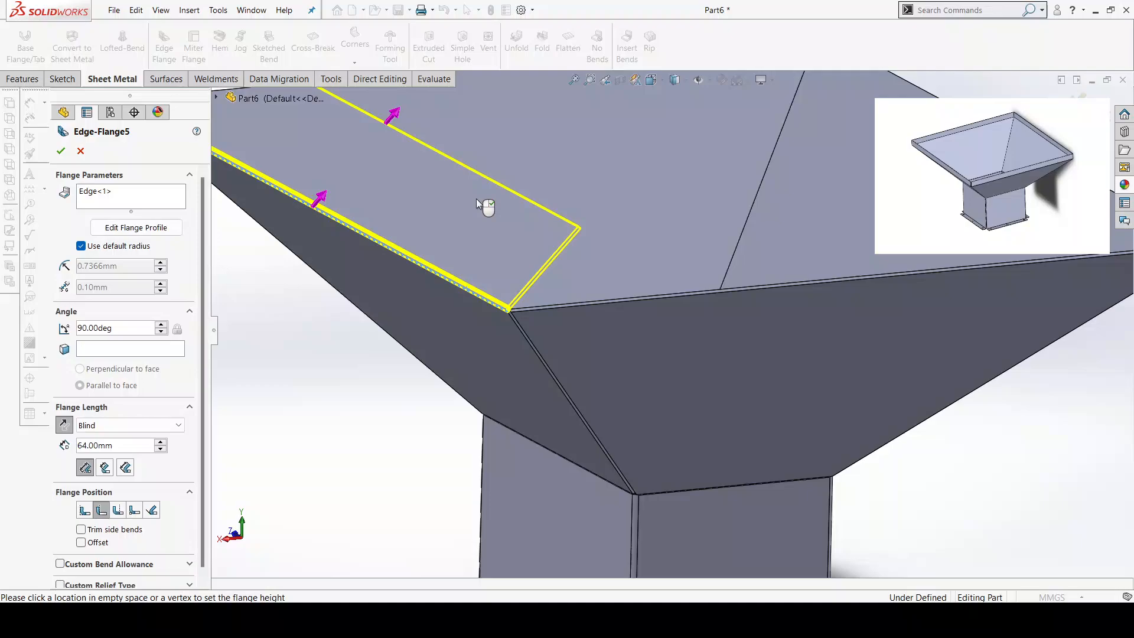
pyautogui.click(476, 193)
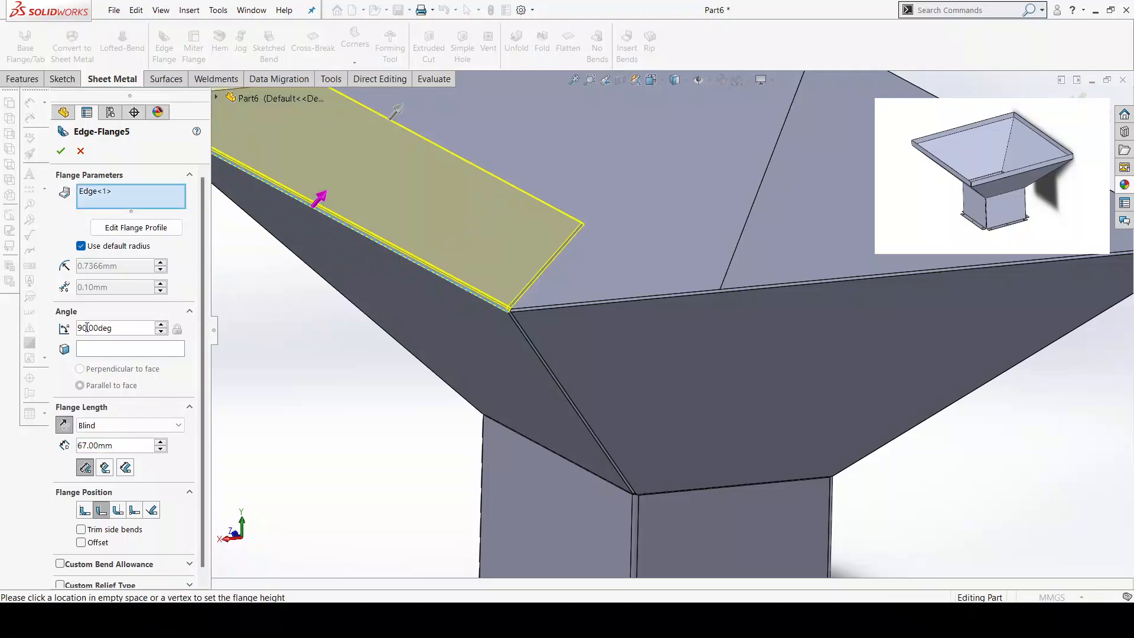
# - Set the rim flange's angle to 45 degrees
pyautogui.press('BackSpace')
pyautogui.press('BackSpace')
pyautogui.write('45')
pyautogui.press('Return')
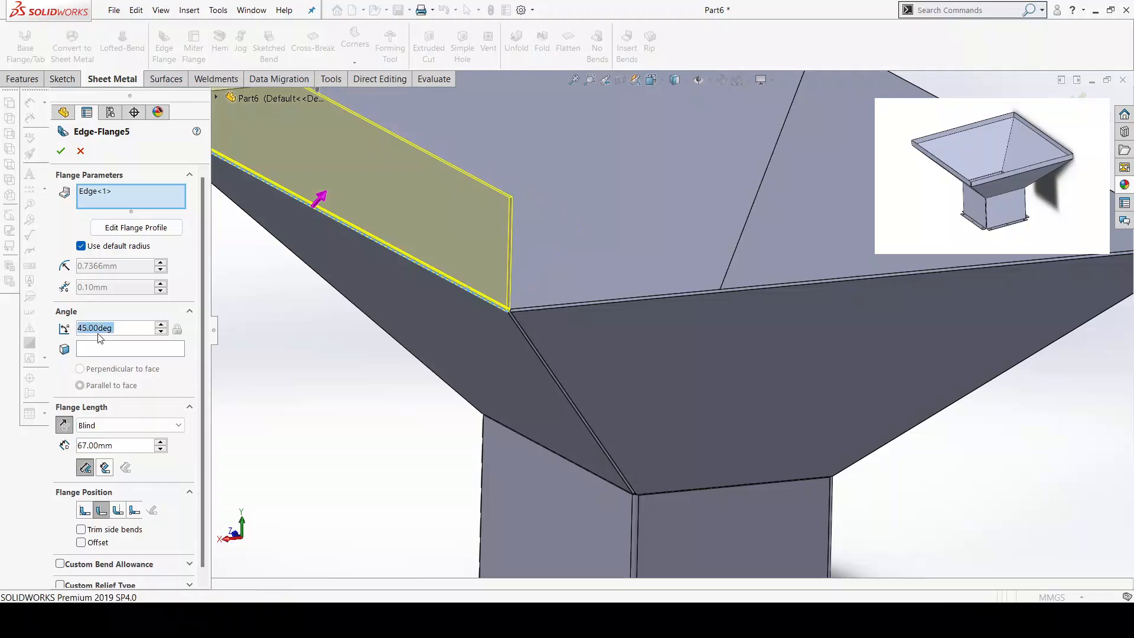
# - Add the remaining top rim edges to the flange and create the rim around the hopper mouth
pyautogui.click(608, 254)
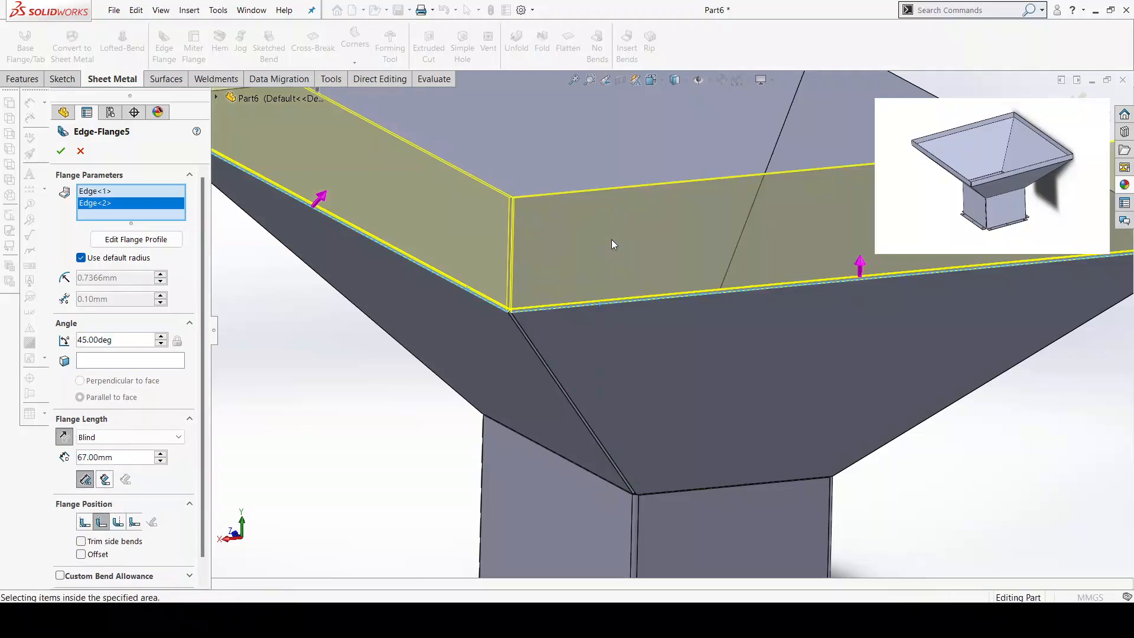
pyautogui.scroll(5, 611, 239)
pyautogui.moveTo(706, 233); pyautogui.dragTo(570, 349, button='middle')
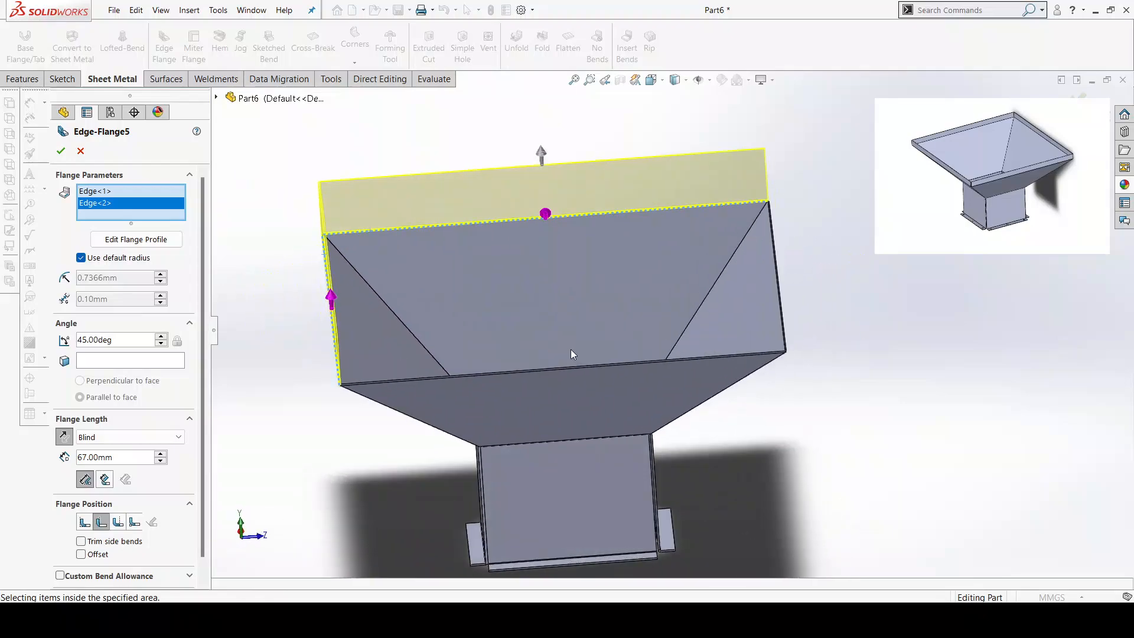
pyautogui.scroll(-10, 498, 370)
pyautogui.click(497, 353)
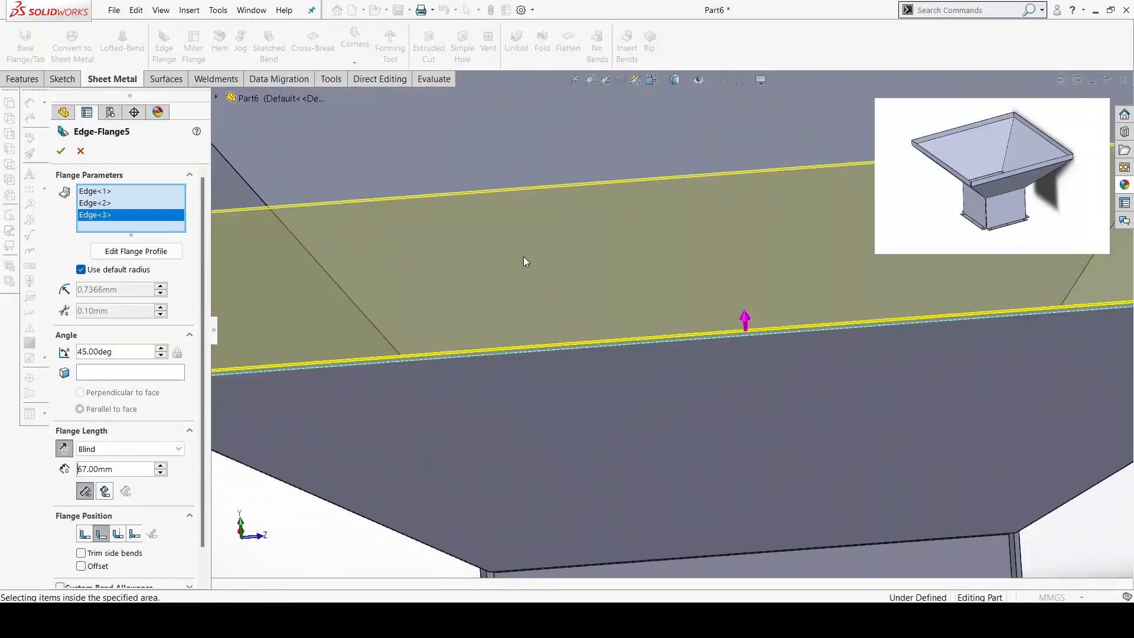
pyautogui.scroll(10, 523, 257)
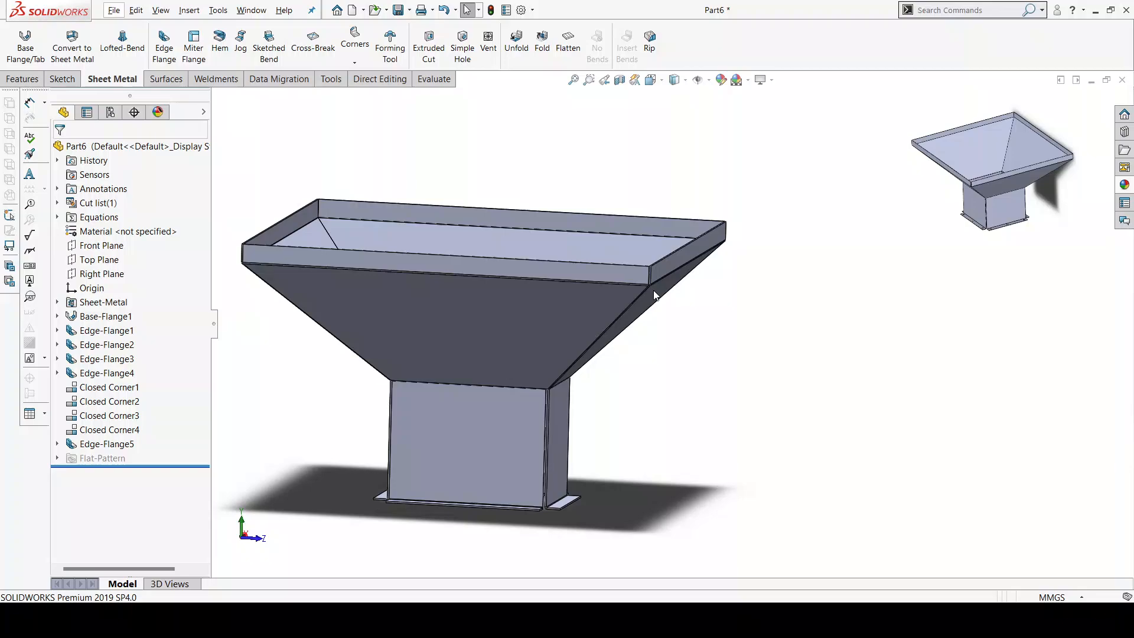
# - Edit Edge-Flange1 on the box section and set its flange length to 200 mm
pyautogui.moveTo(540, 399); pyautogui.dragTo(709, 313, button='middle')
pyautogui.scroll(-5, 594, 368)
pyautogui.scroll(-2, 703, 307)
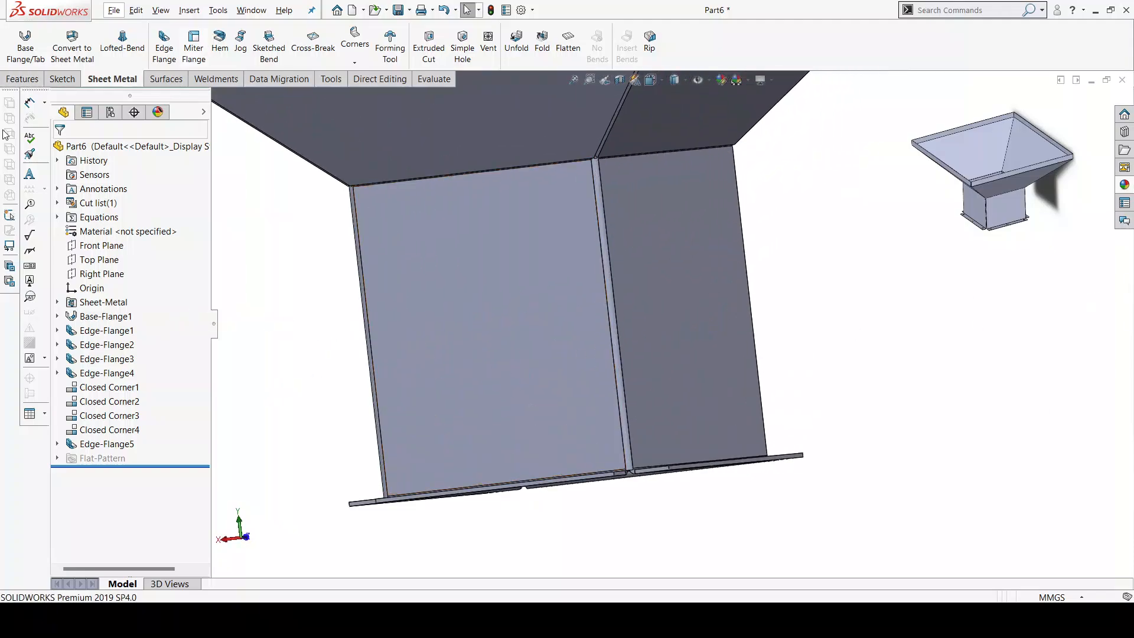
pyautogui.click(90, 333)
pyautogui.click(102, 303)
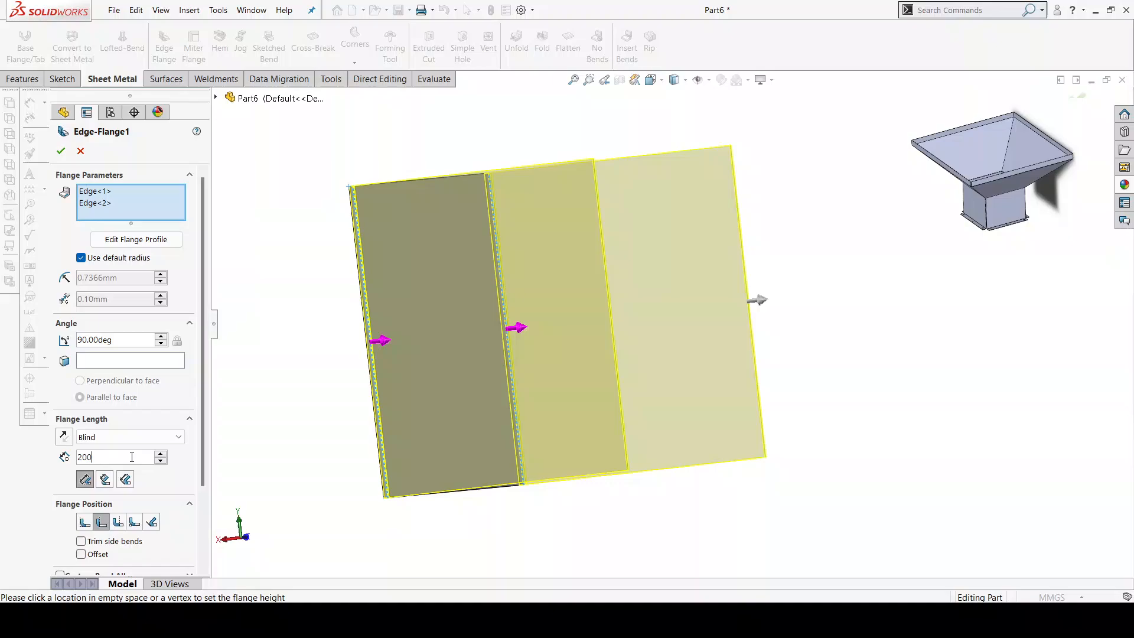
pyautogui.press('Return')
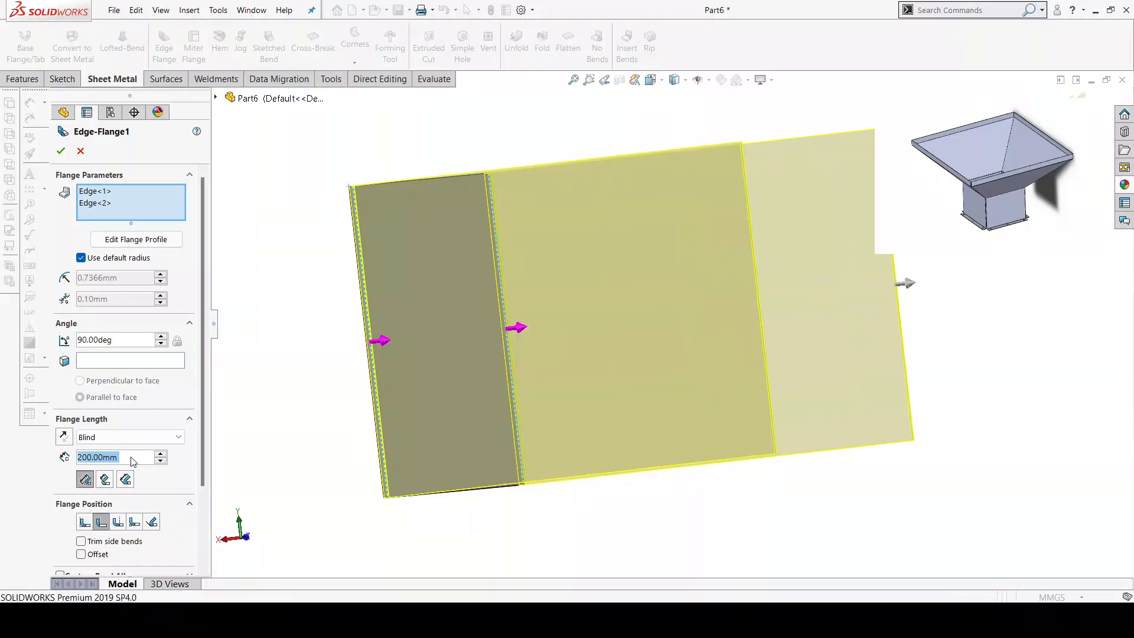
pyautogui.click(62, 153)
# - Examine the updated hopper from below, including the bottom flanges around the box opening and their corners
pyautogui.moveTo(372, 245); pyautogui.dragTo(812, 215, button='middle')
pyautogui.scroll(1, 767, 215)
pyautogui.scroll(-4, 683, 214)
pyautogui.scroll(5, 685, 212)
pyautogui.scroll(-4, 681, 383)
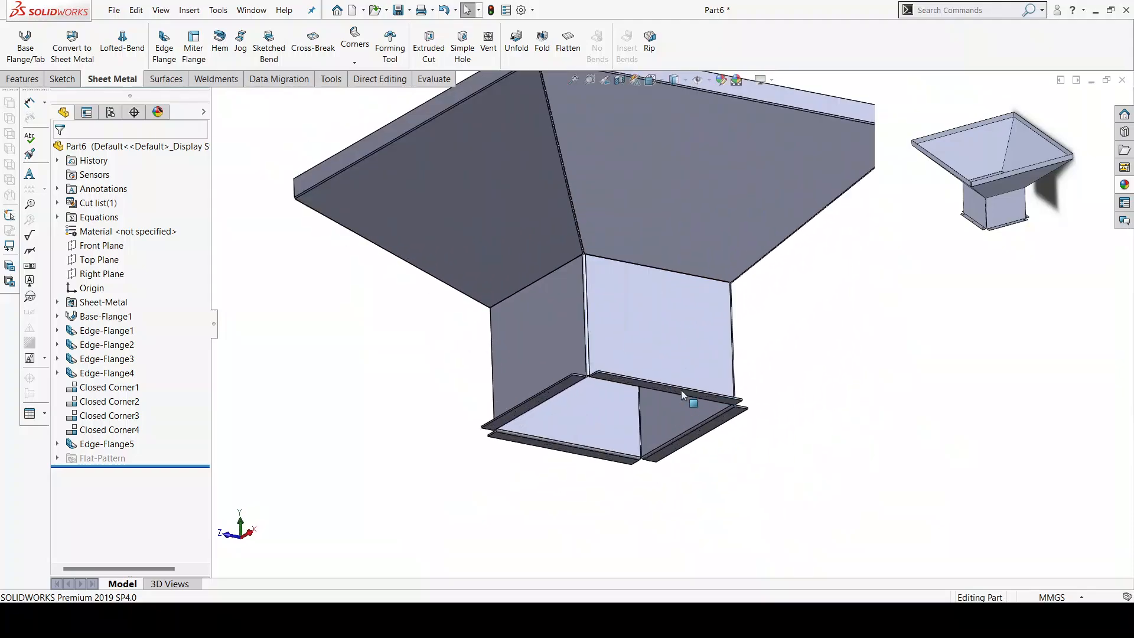
pyautogui.scroll(-2, 681, 389)
pyautogui.moveTo(665, 379); pyautogui.dragTo(679, 217, button='middle')
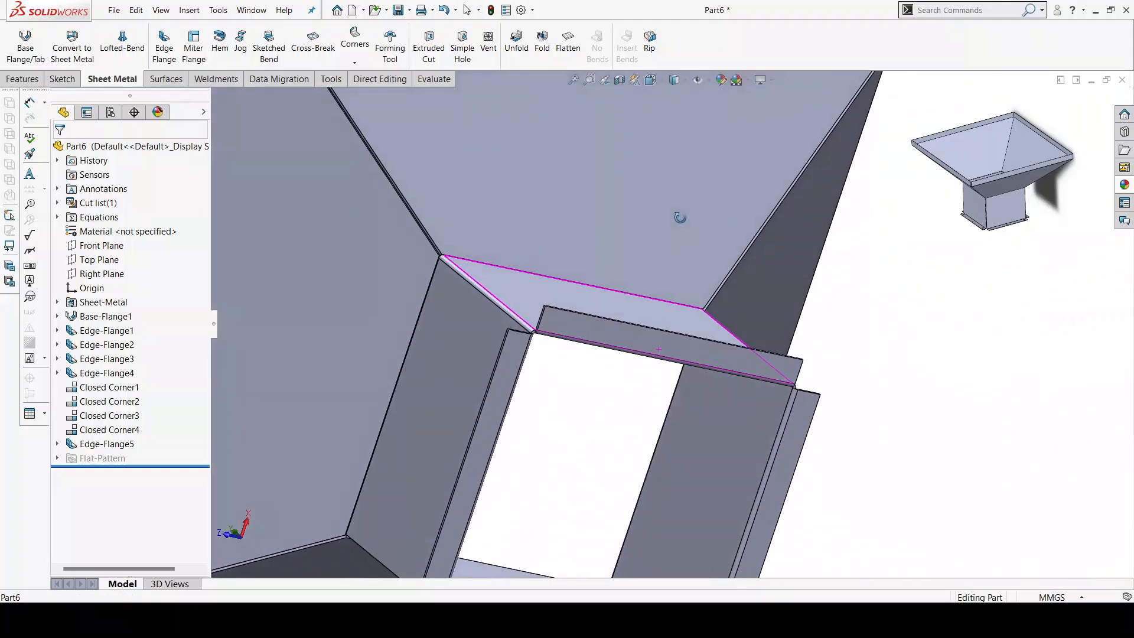
pyautogui.scroll(4, 679, 217)
pyautogui.scroll(-2, 702, 357)
pyautogui.scroll(-1, 701, 388)
pyautogui.scroll(2, 689, 390)
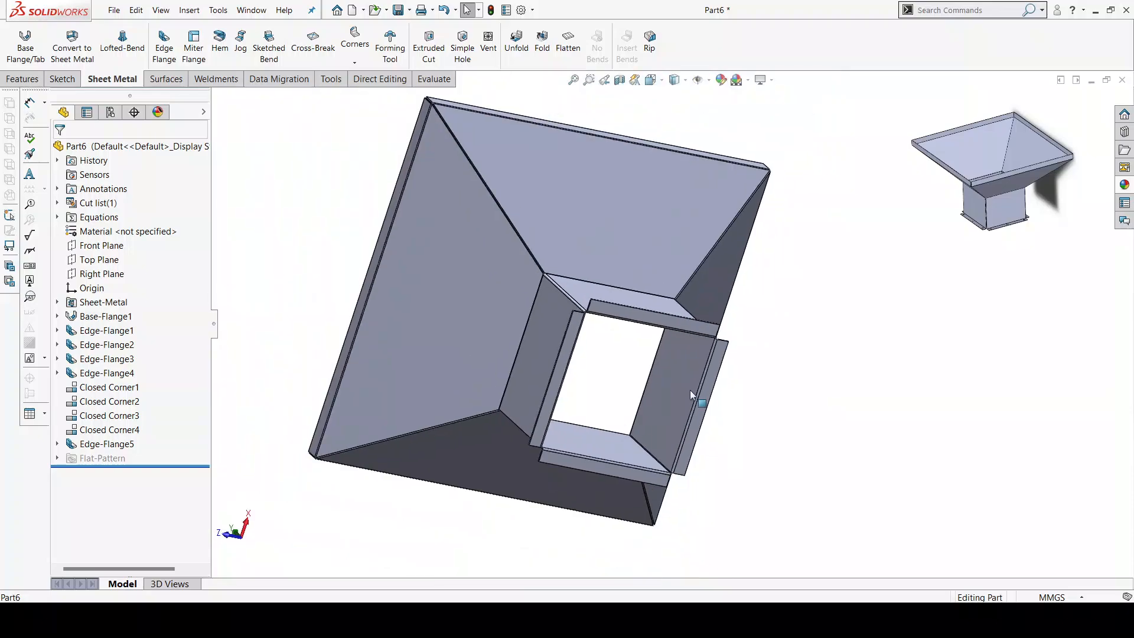
# - Start a sketch on the outer face of the Edge-Flange3 bottom flange, viewed normal to that face
pyautogui.scroll(-5, 615, 265)
pyautogui.click(607, 256)
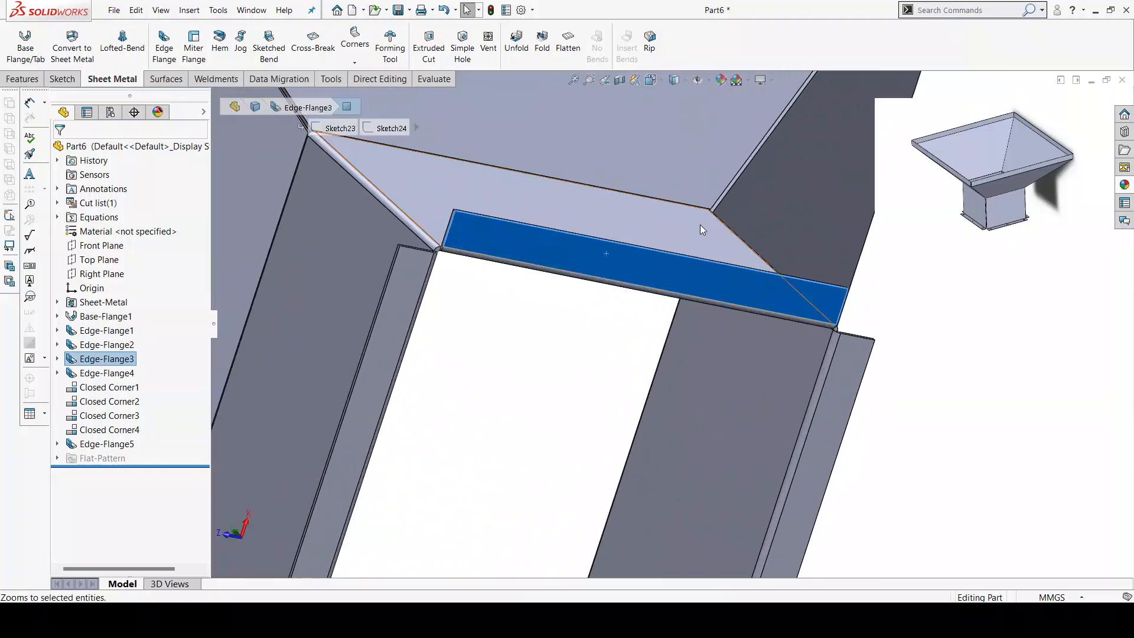
pyautogui.hotkey('ctrl', '8')
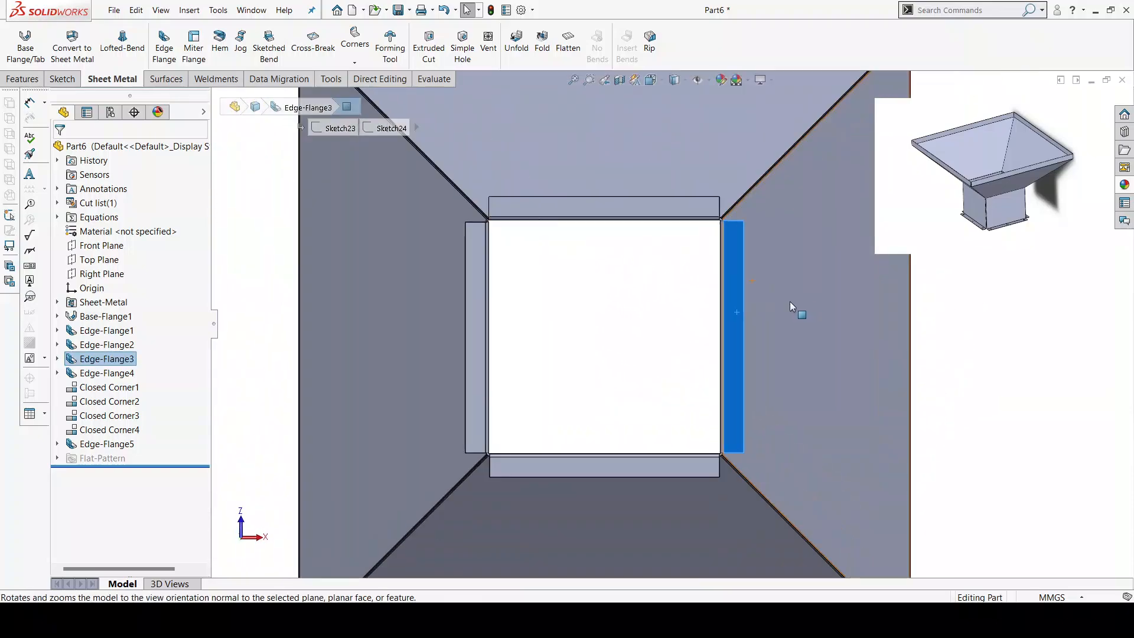
pyautogui.scroll(-2, 608, 269)
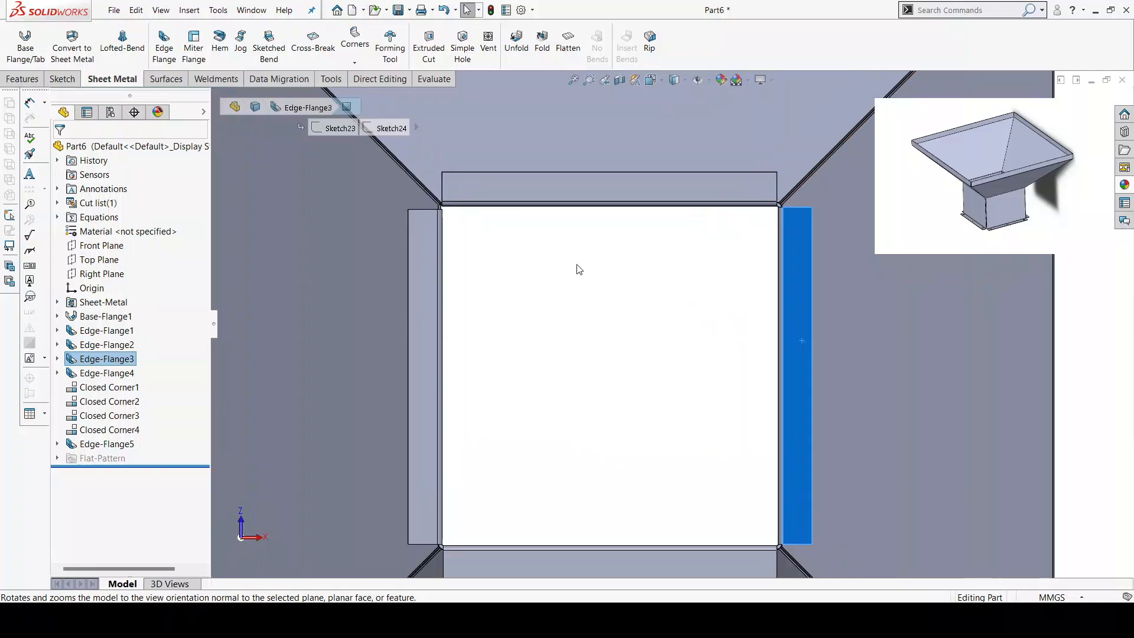
pyautogui.click(793, 286)
pyautogui.click(821, 268)
pyautogui.scroll(-3, 838, 264)
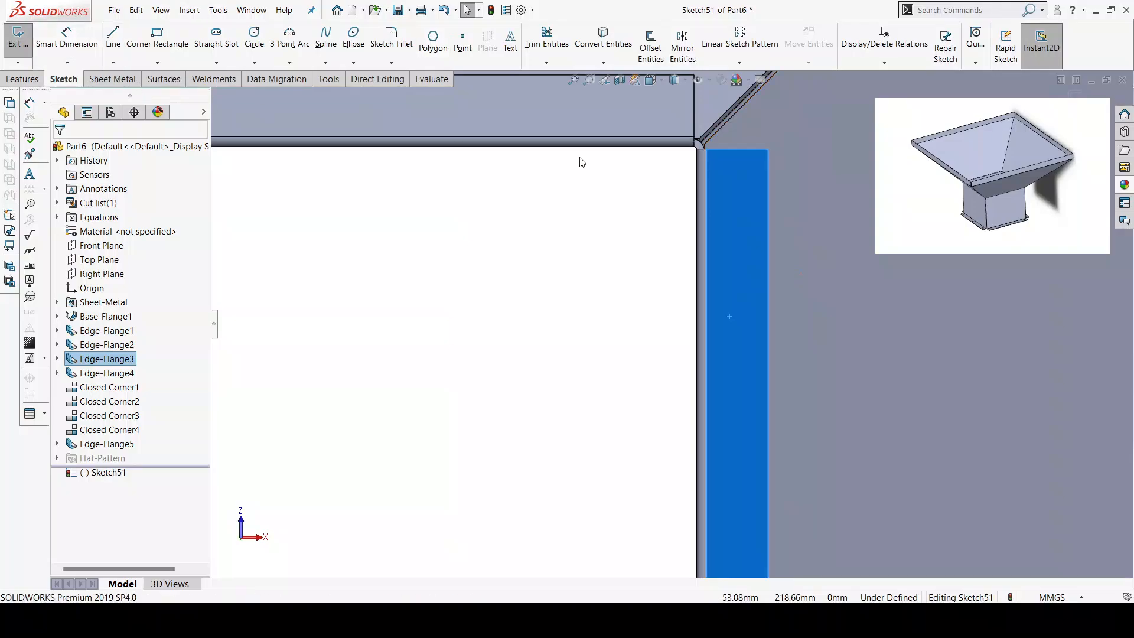
# - Sketch a construction line along the flange face, joining the midpoints of its two short end edges
pyautogui.scroll(-5, 743, 102)
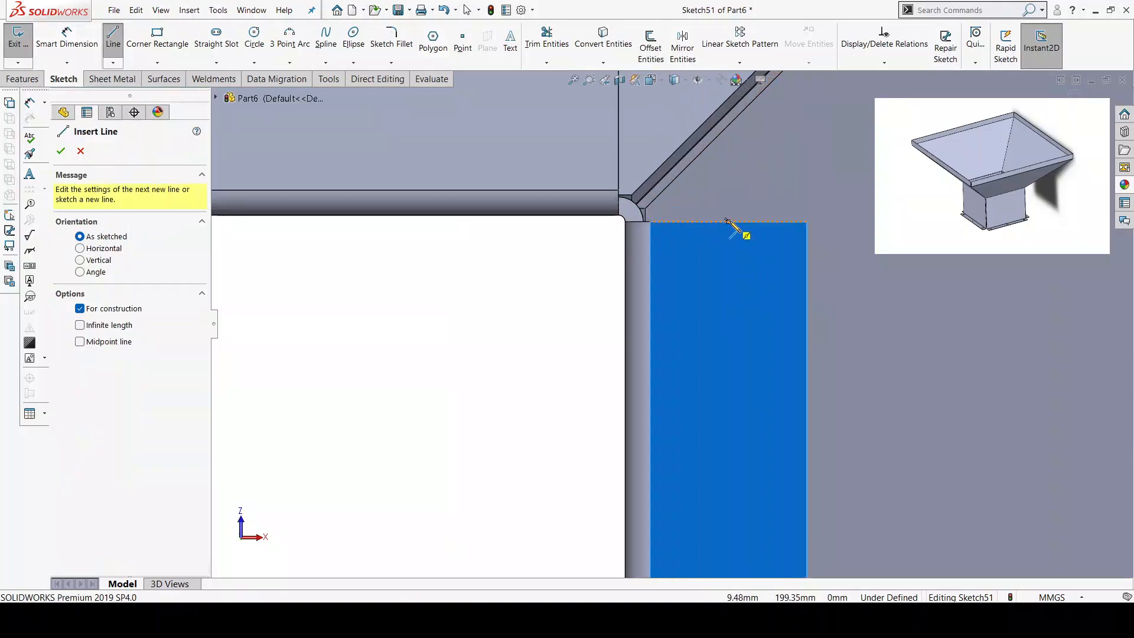
pyautogui.click(727, 221)
pyautogui.scroll(6, 723, 307)
pyautogui.scroll(-4, 678, 408)
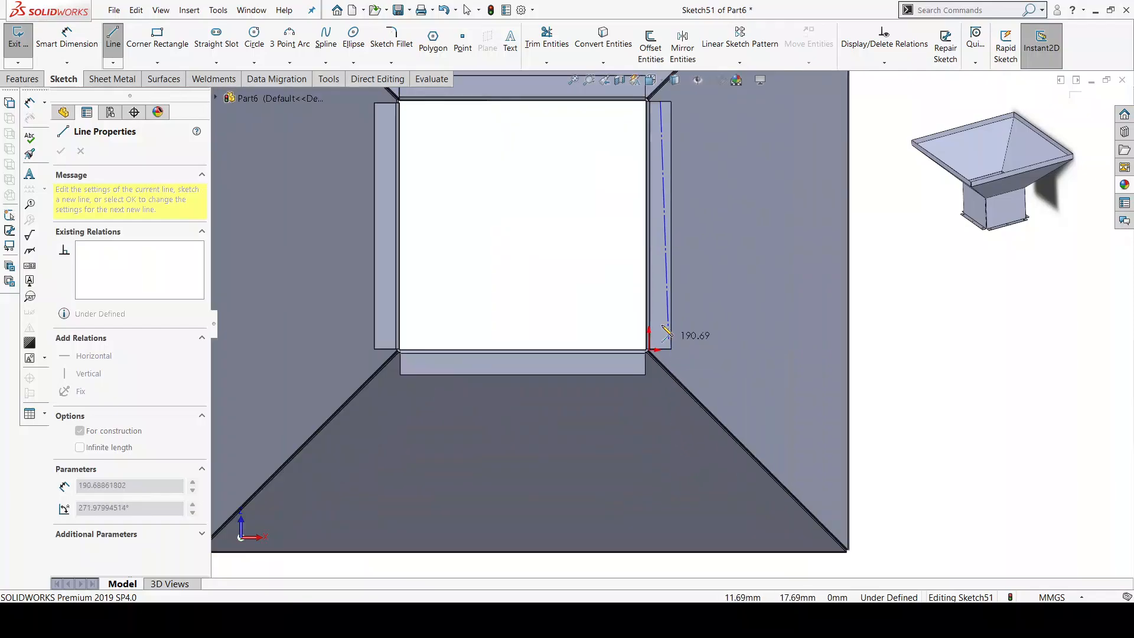
pyautogui.scroll(-3, 671, 343)
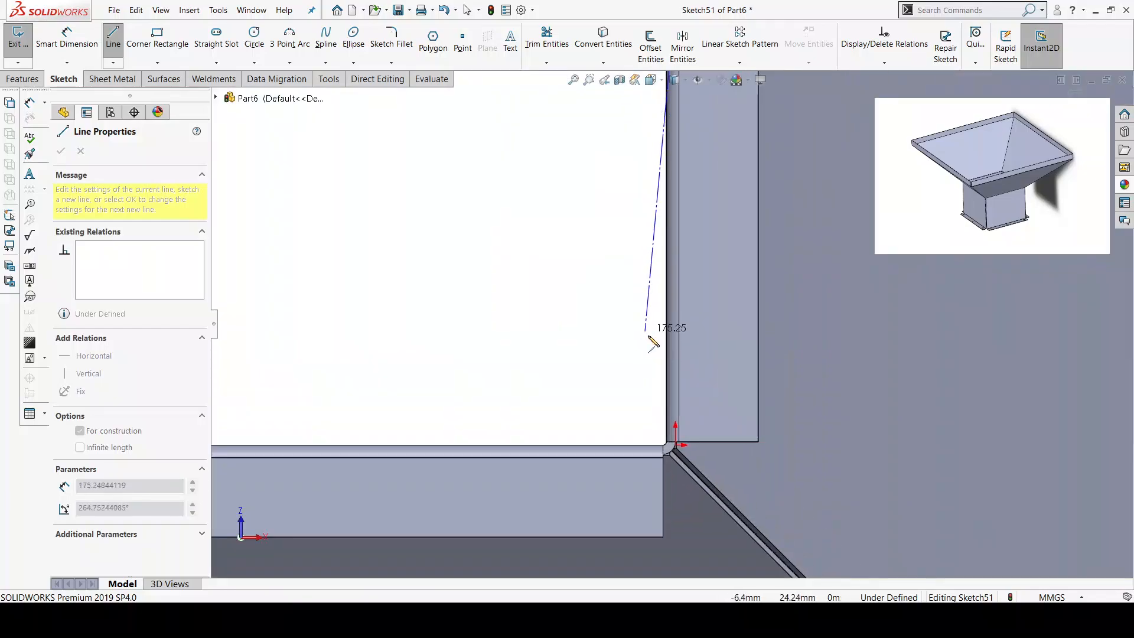
pyautogui.click(719, 440)
pyautogui.press('Escape')
pyautogui.press('Escape')
# - Sketch a circle about 11 mm in diameter centred on the midpoint of the construction line
pyautogui.scroll(5, 673, 325)
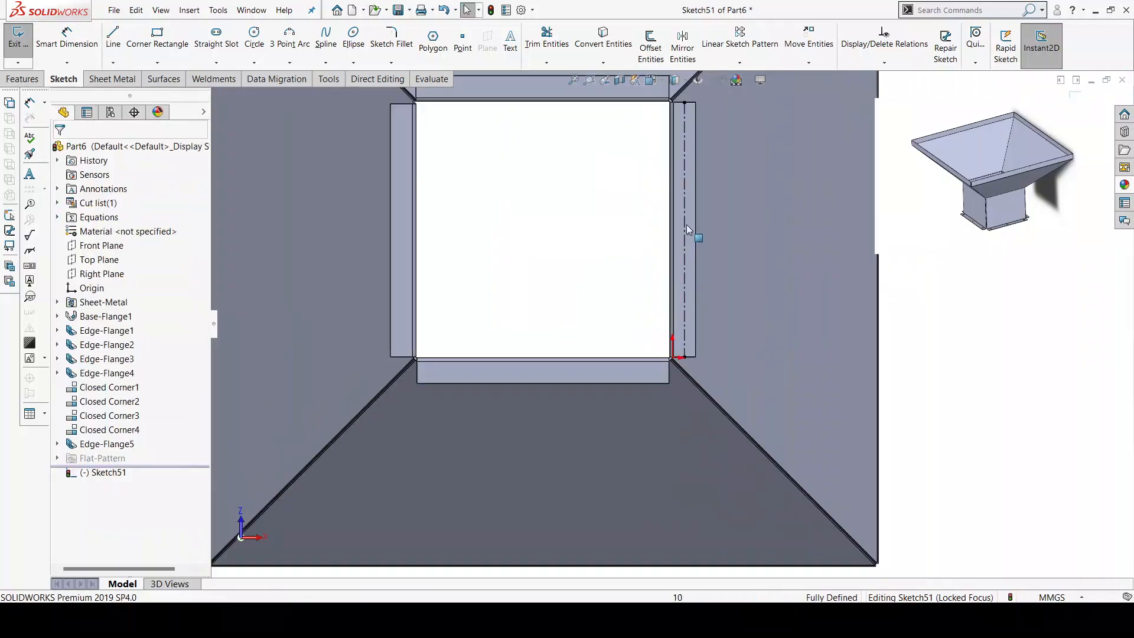
pyautogui.scroll(4, 689, 228)
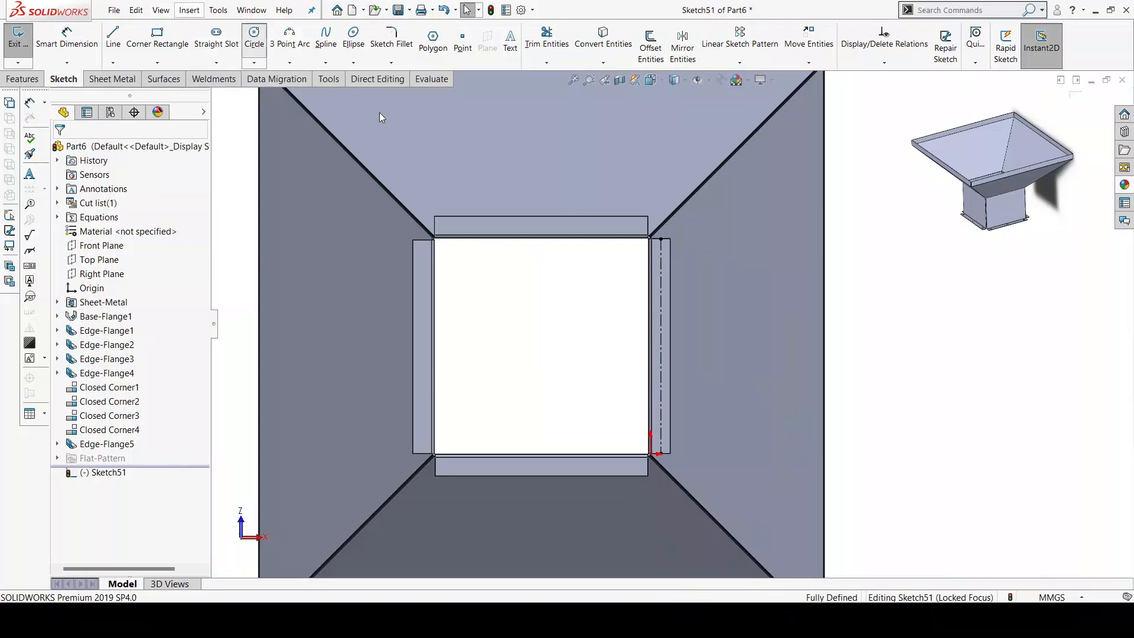
pyautogui.scroll(-4, 643, 268)
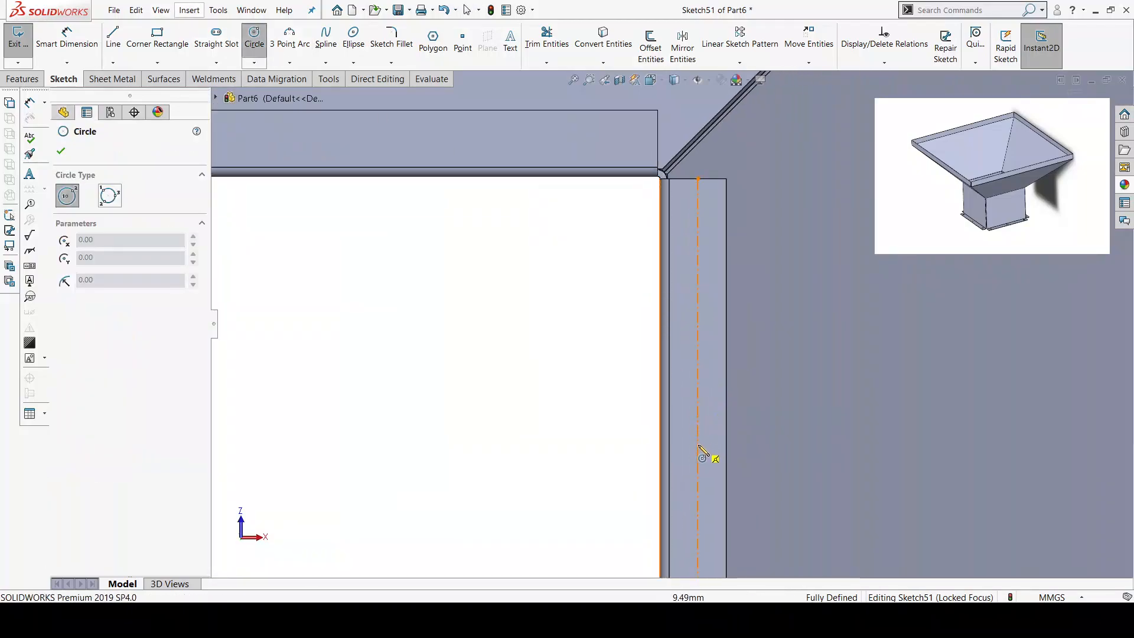
pyautogui.click(697, 506)
pyautogui.click(705, 490)
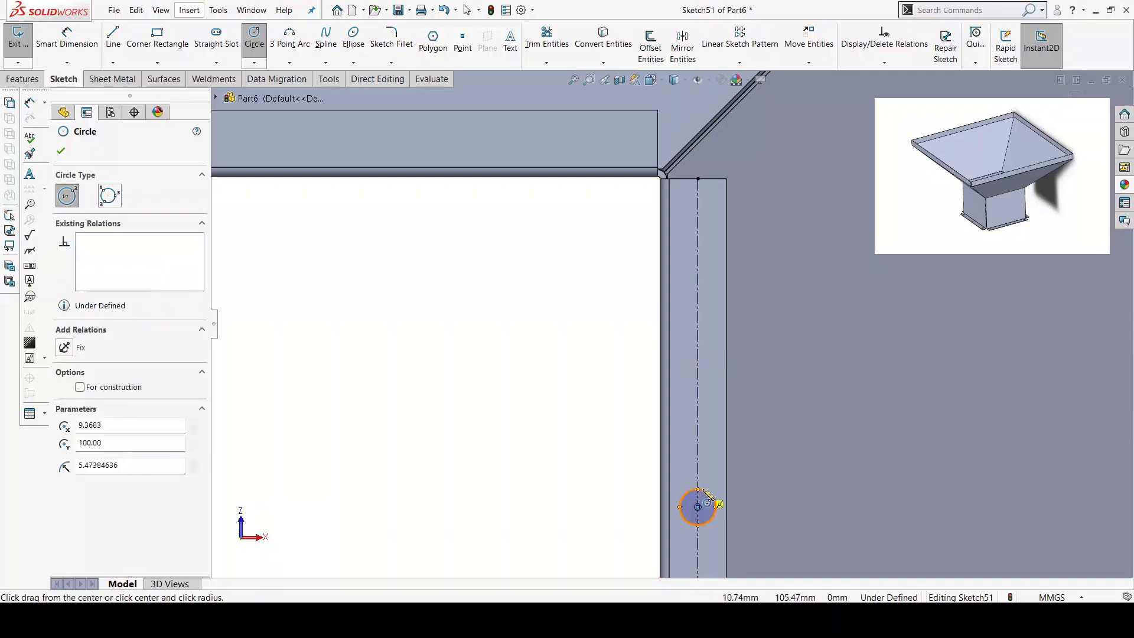
# - Dimension the middle circle's diameter at 8 mm
pyautogui.click(60, 47)
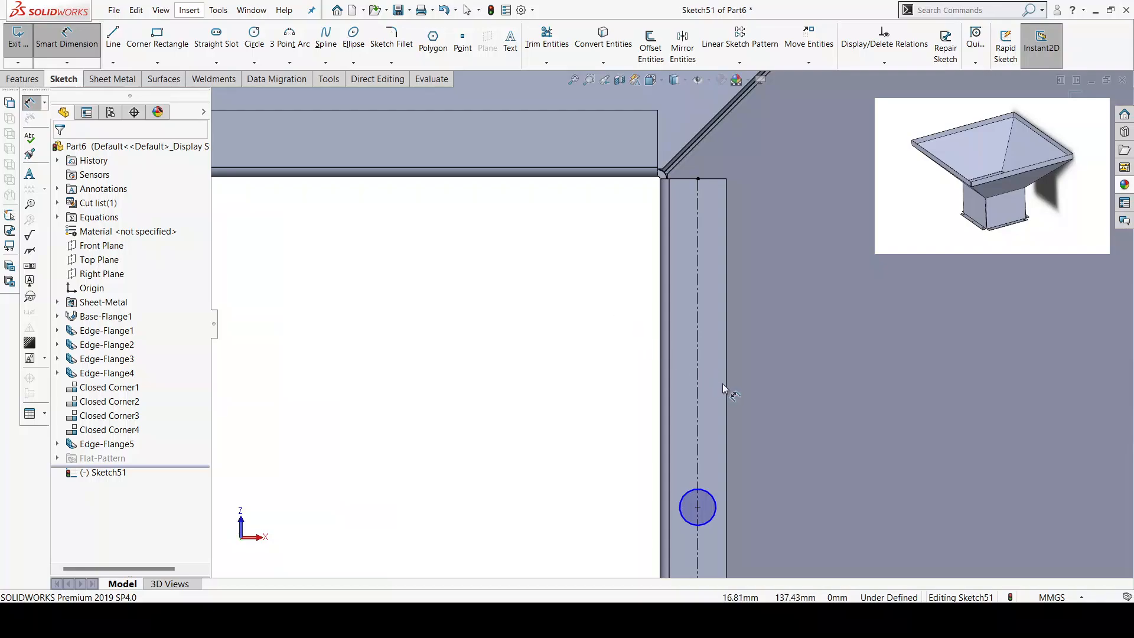
pyautogui.scroll(-3, 741, 537)
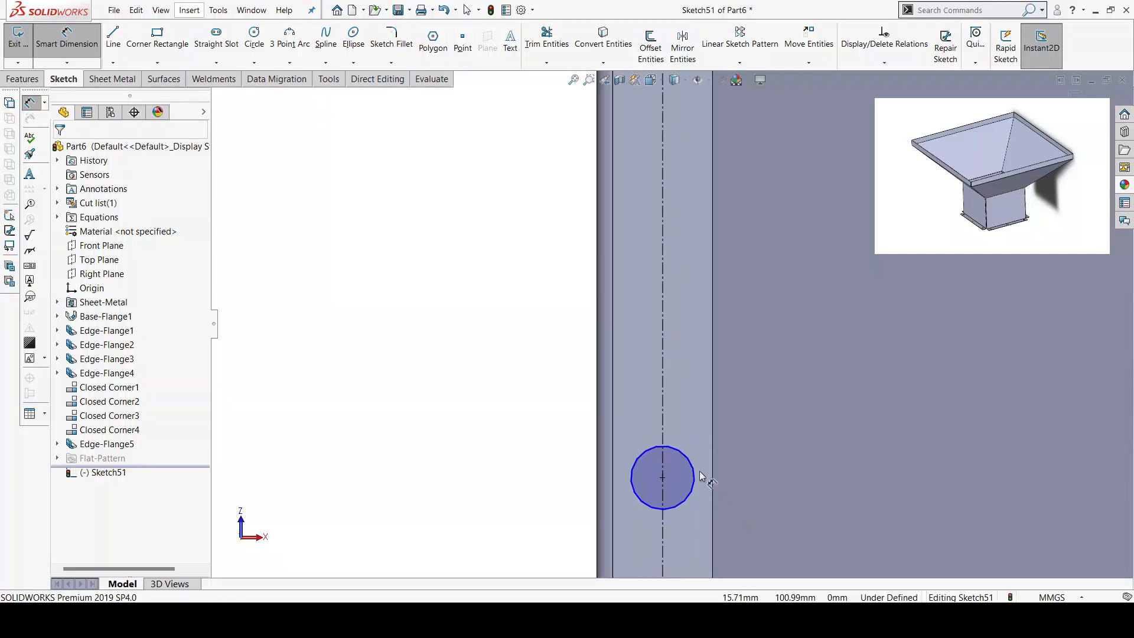
pyautogui.click(693, 472)
pyautogui.click(743, 405)
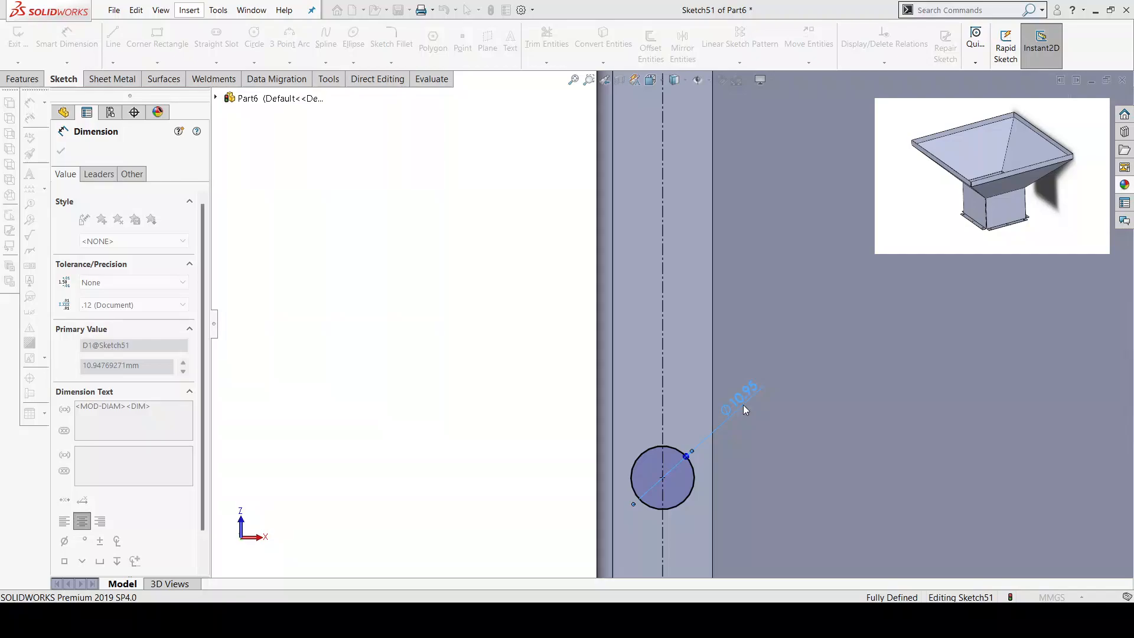
pyautogui.write('8')
pyautogui.press('Return')
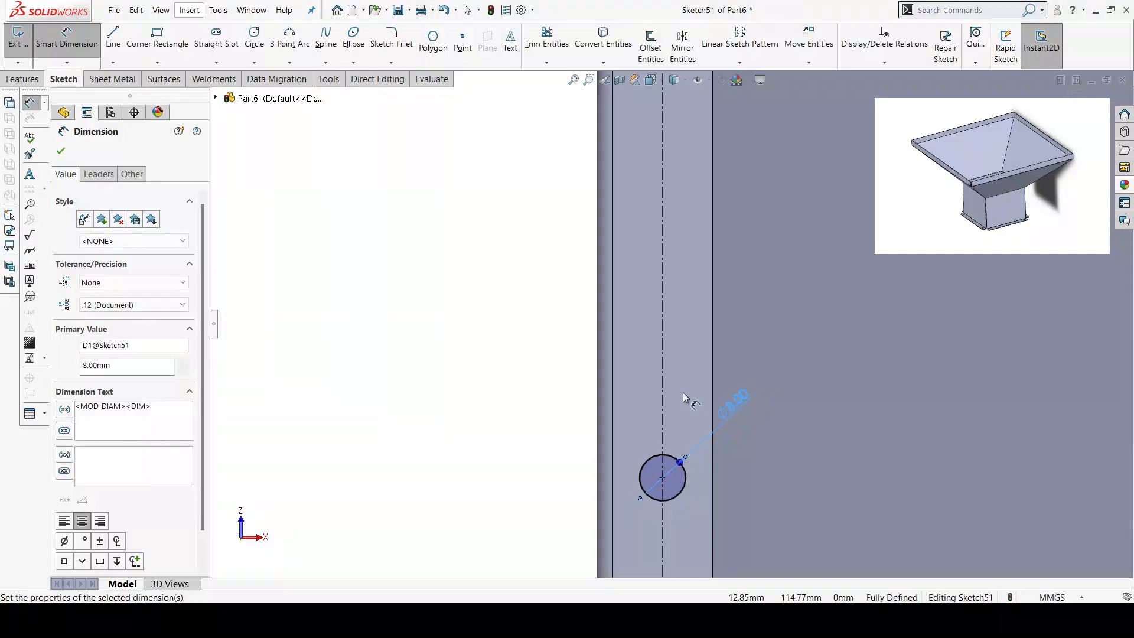
# - Sketch a second circle about 8.5 mm in diameter on the construction line, about 63 mm above the middle circle
pyautogui.scroll(5, 671, 331)
pyautogui.scroll(3, 671, 385)
pyautogui.scroll(-4, 670, 354)
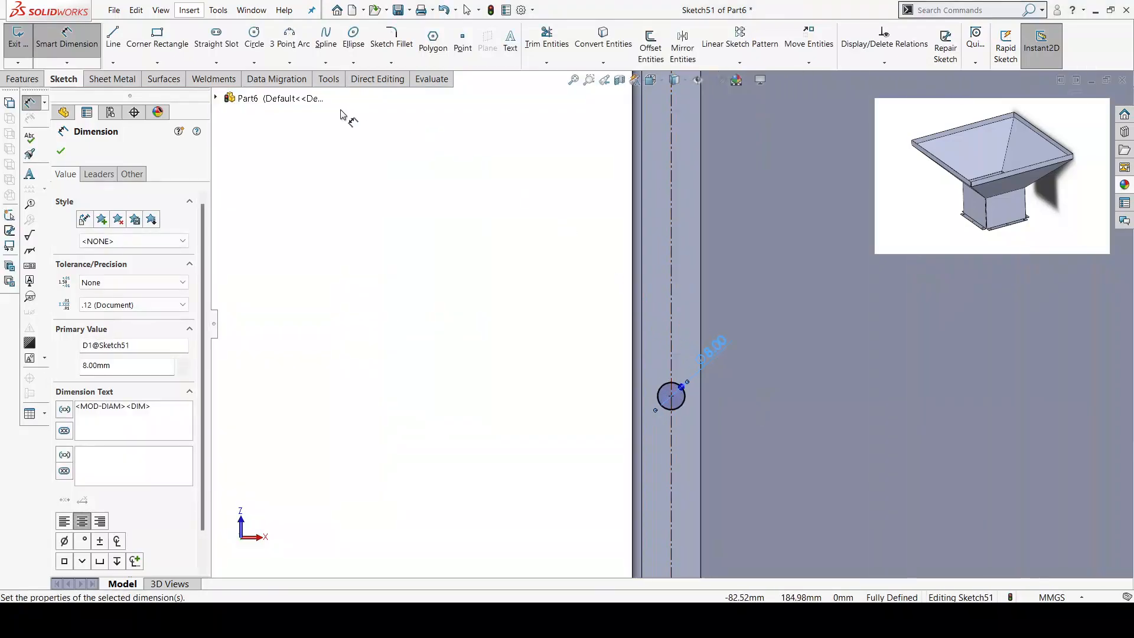
pyautogui.click(253, 38)
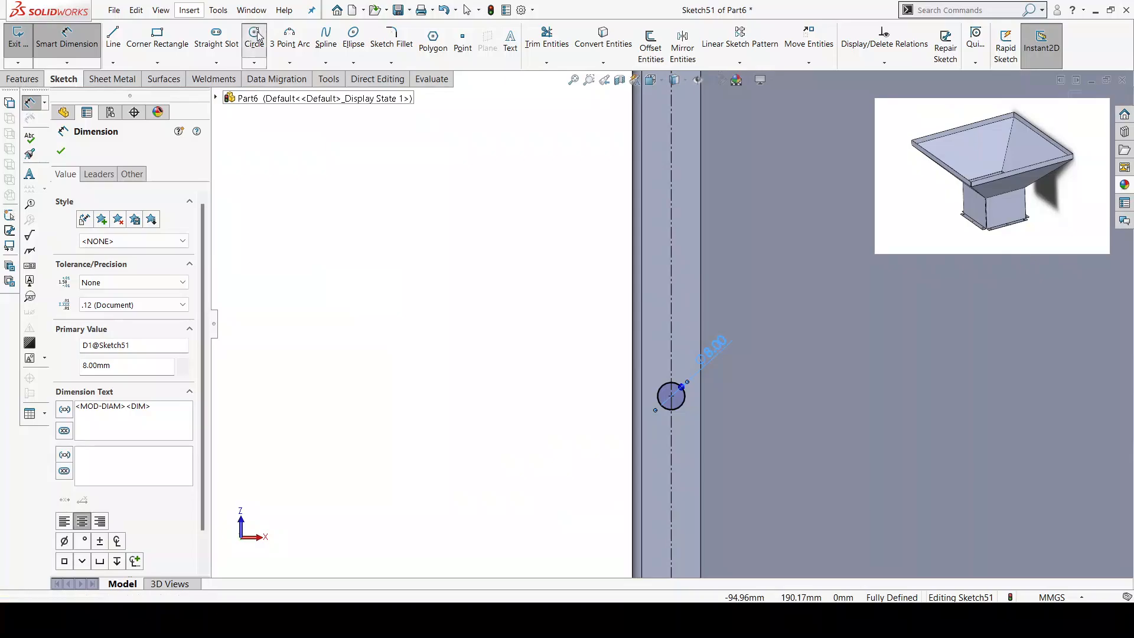
pyautogui.click(670, 181)
pyautogui.click(686, 179)
pyautogui.press('Escape')
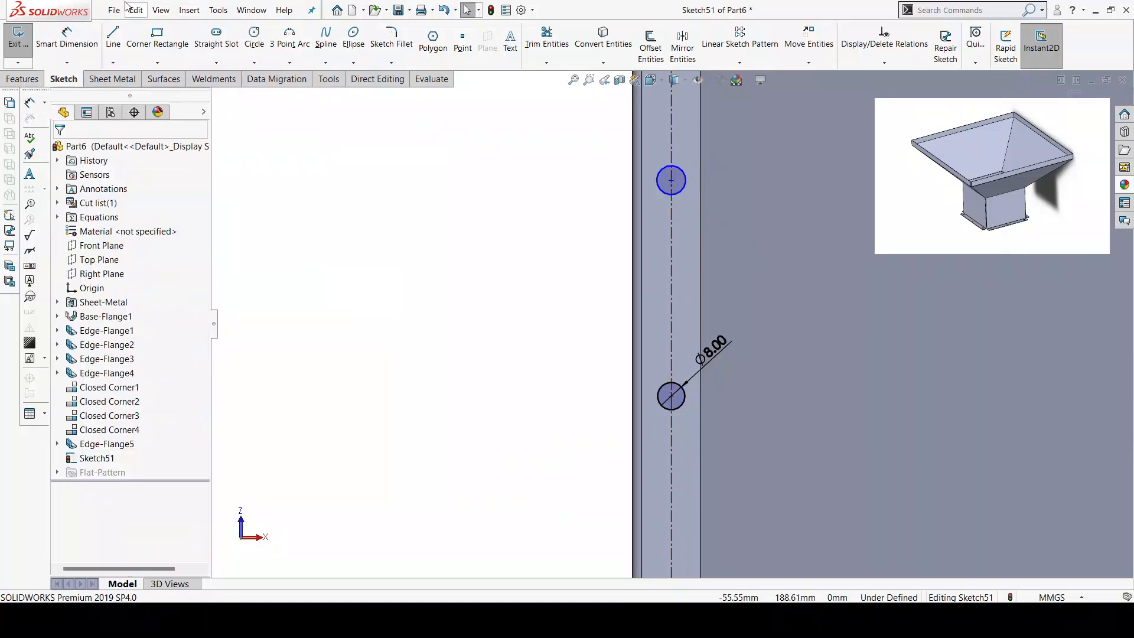
# - Sketch a third circle about 14 mm in diameter on the construction line, about 53 mm below the middle circle
pyautogui.click(254, 38)
pyautogui.press('z')
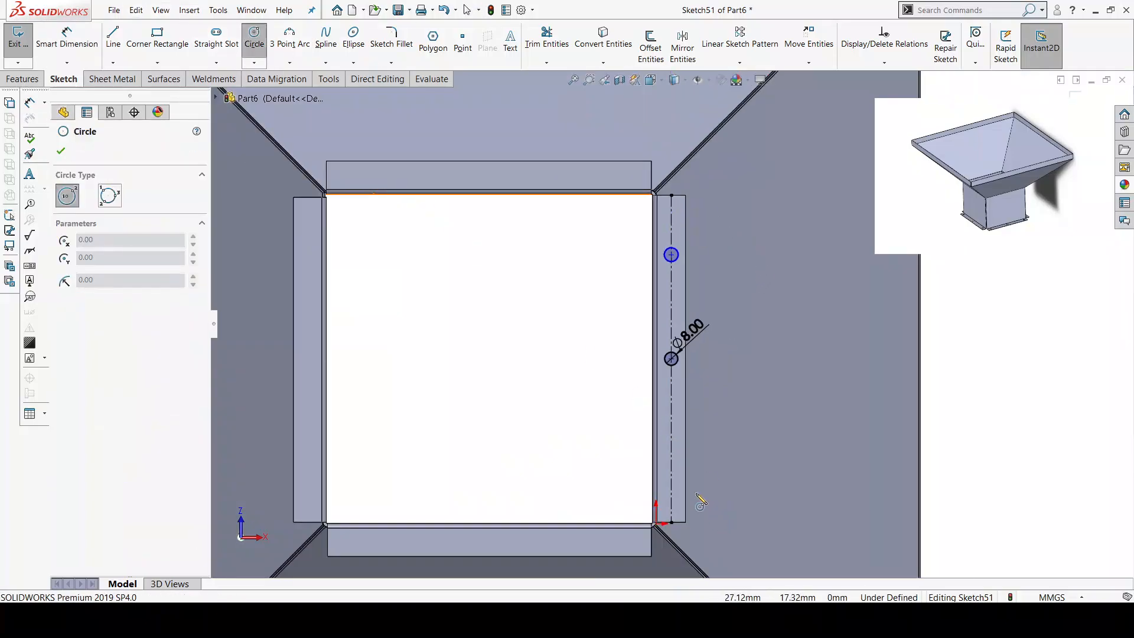
pyautogui.click(671, 446)
pyautogui.click(683, 444)
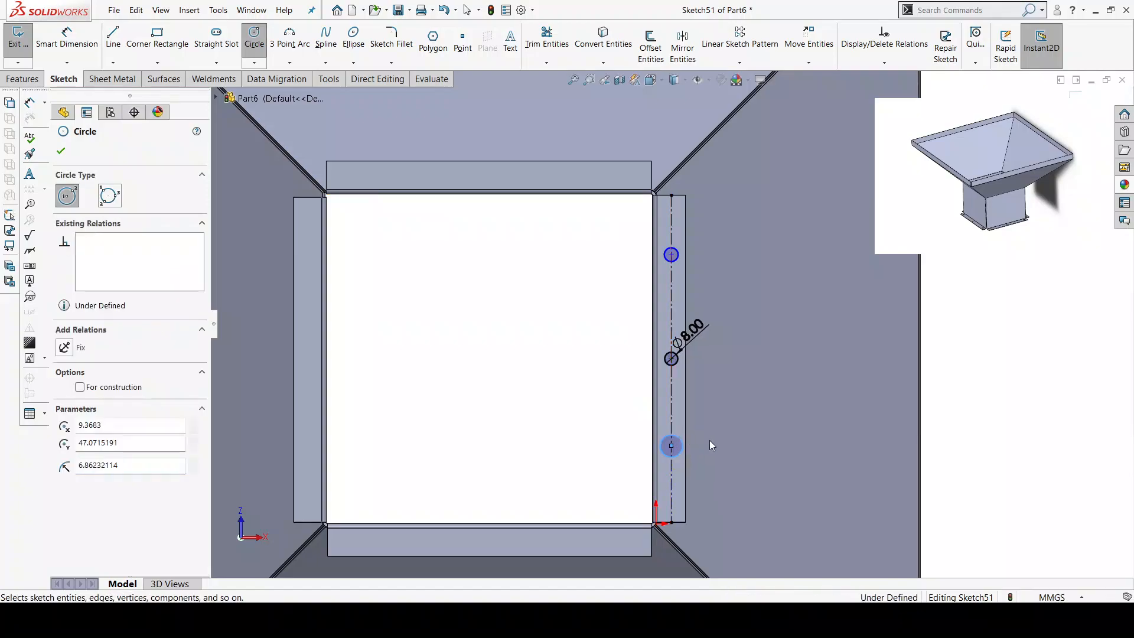
pyautogui.press('Escape')
# - Dimension the lower circle's diameter at 8 mm
pyautogui.click(67, 38)
pyautogui.scroll(-5, 632, 356)
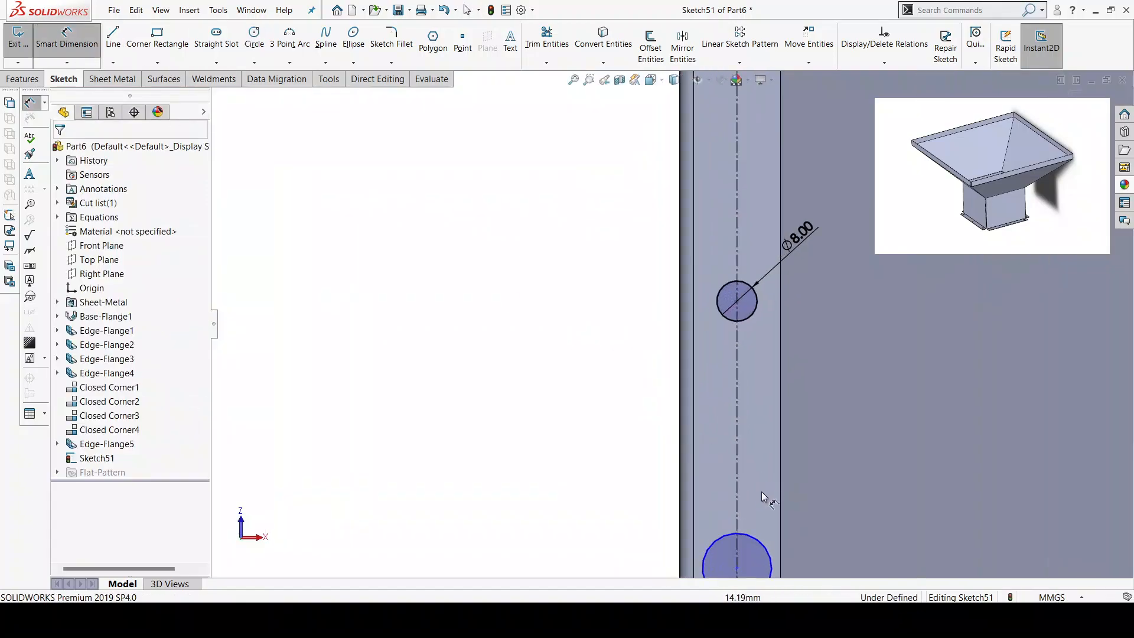
pyautogui.click(760, 542)
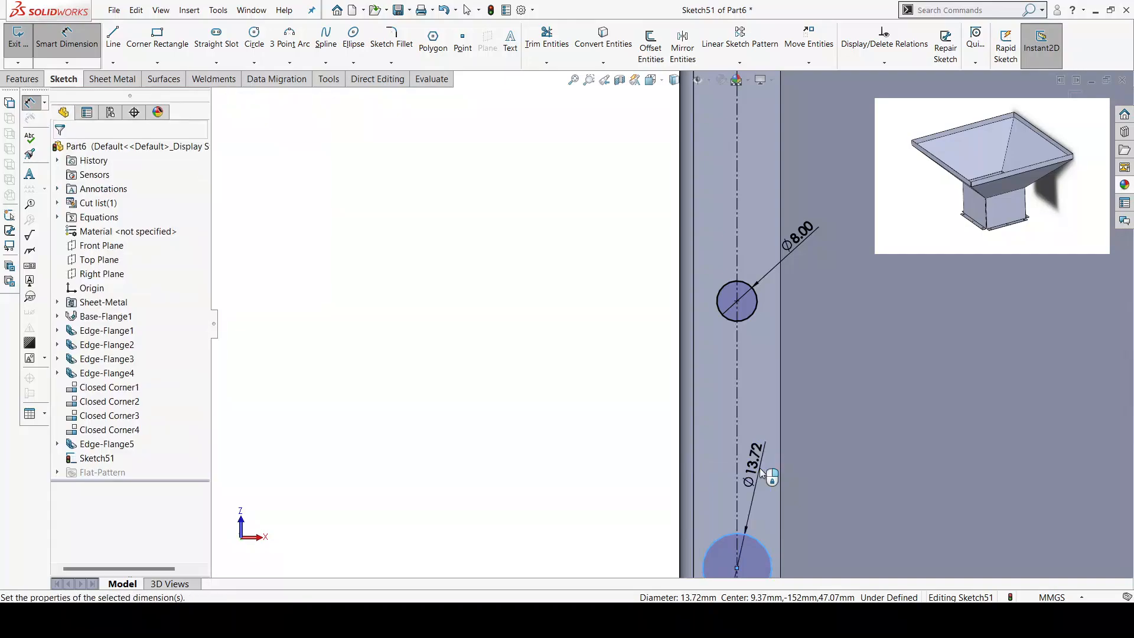
pyautogui.click(761, 466)
pyautogui.write('8')
pyautogui.press('Return')
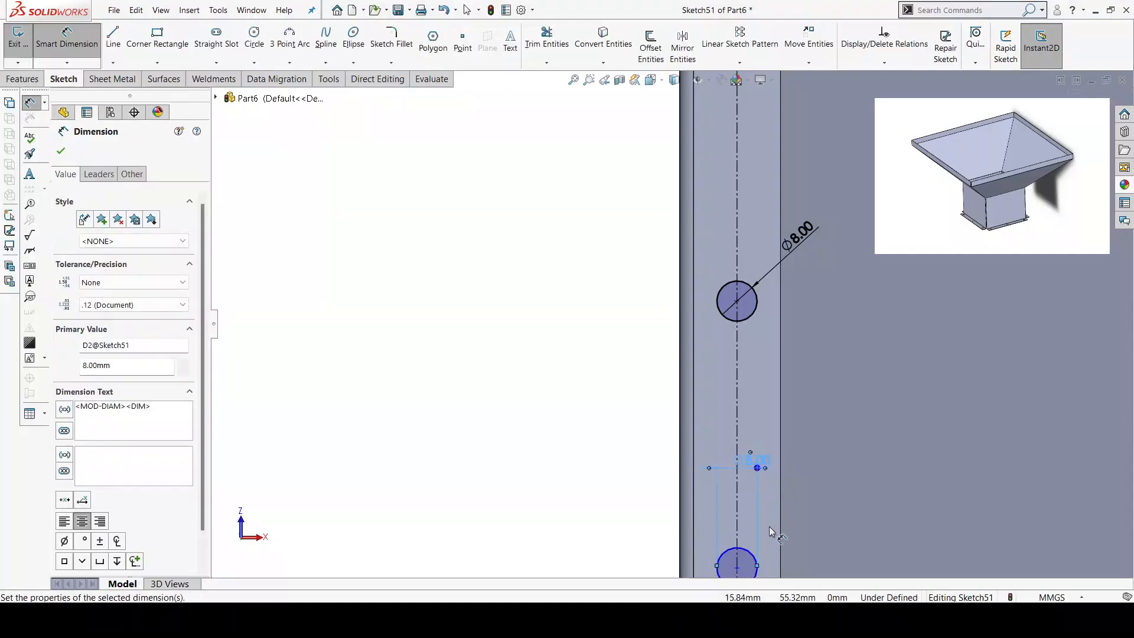
# - Dimension the distance between the upper and middle circle centres at 85 mm
pyautogui.scroll(5, 692, 247)
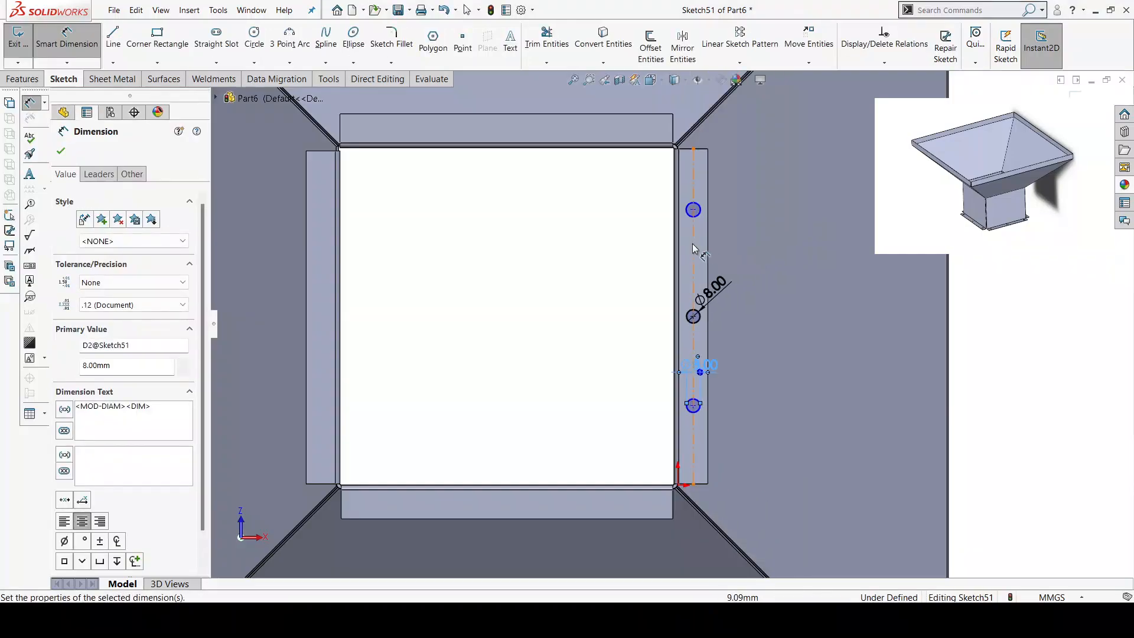
pyautogui.click(693, 210)
pyautogui.click(693, 315)
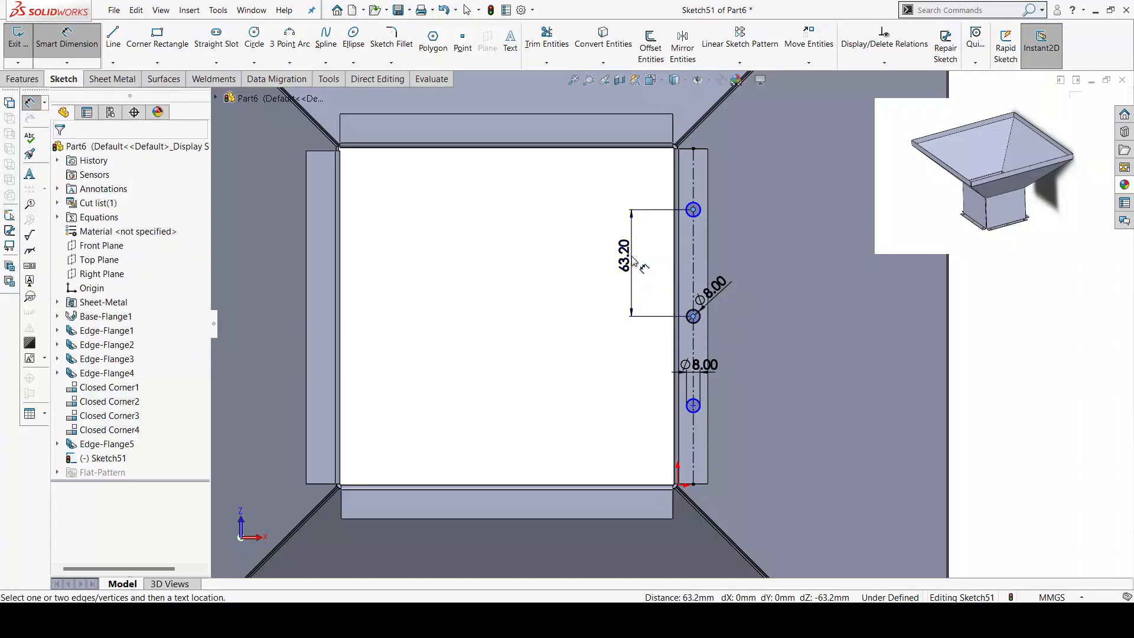
pyautogui.click(633, 259)
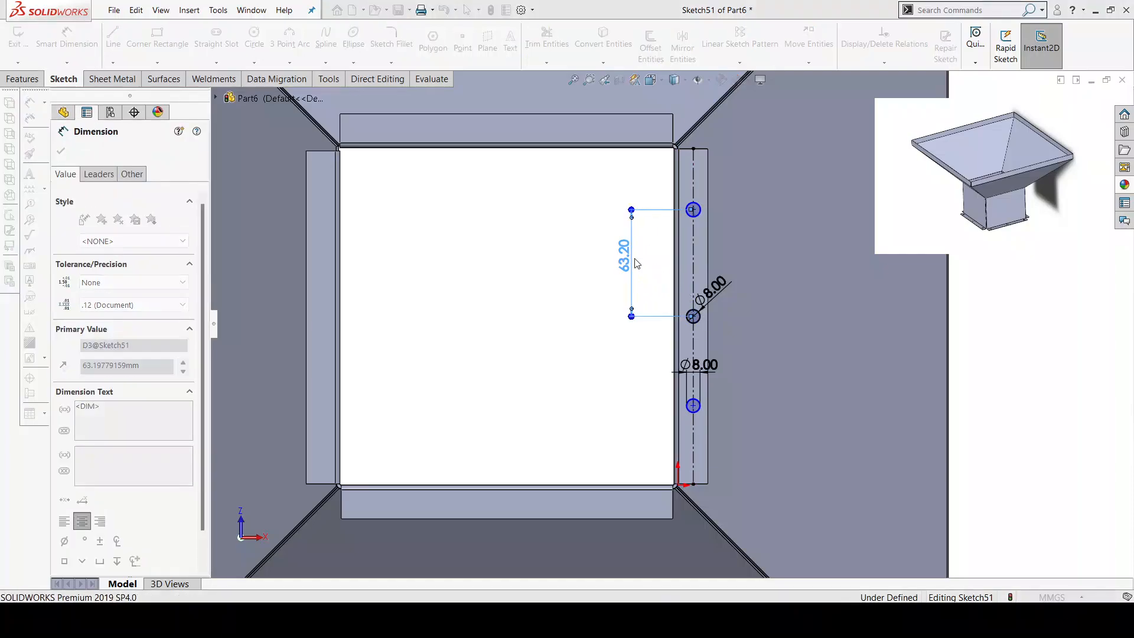
pyautogui.write('85')
pyautogui.press('Return')
# - Dimension the distance between the middle and lower circle centres at 85 mm and finish dimensioning
pyautogui.scroll(-1, 702, 391)
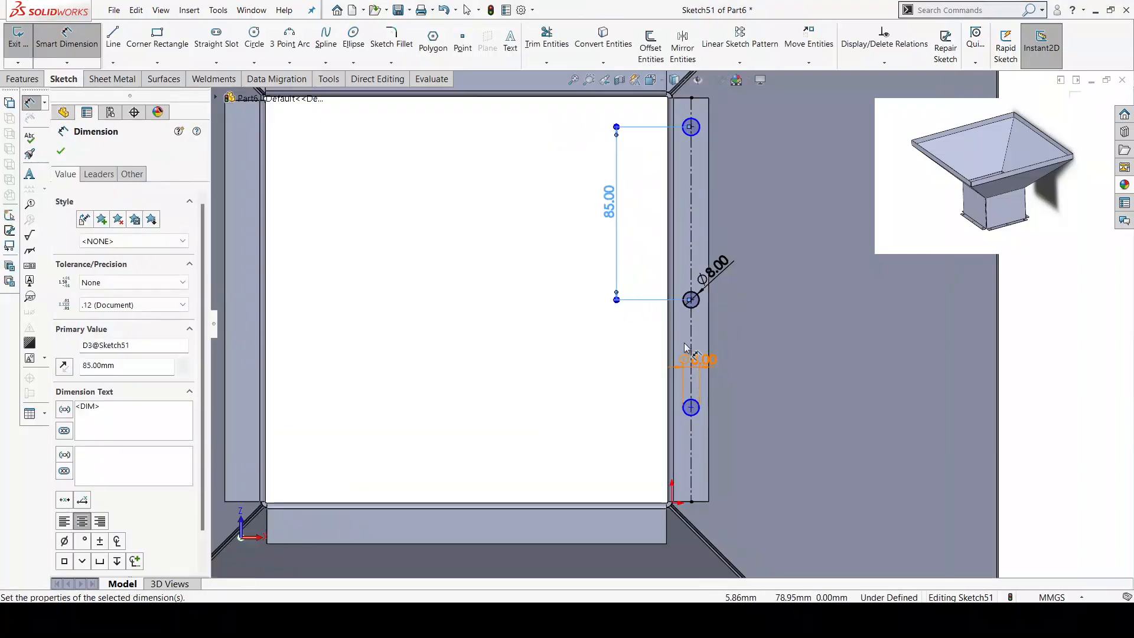
pyautogui.scroll(-3, 691, 300)
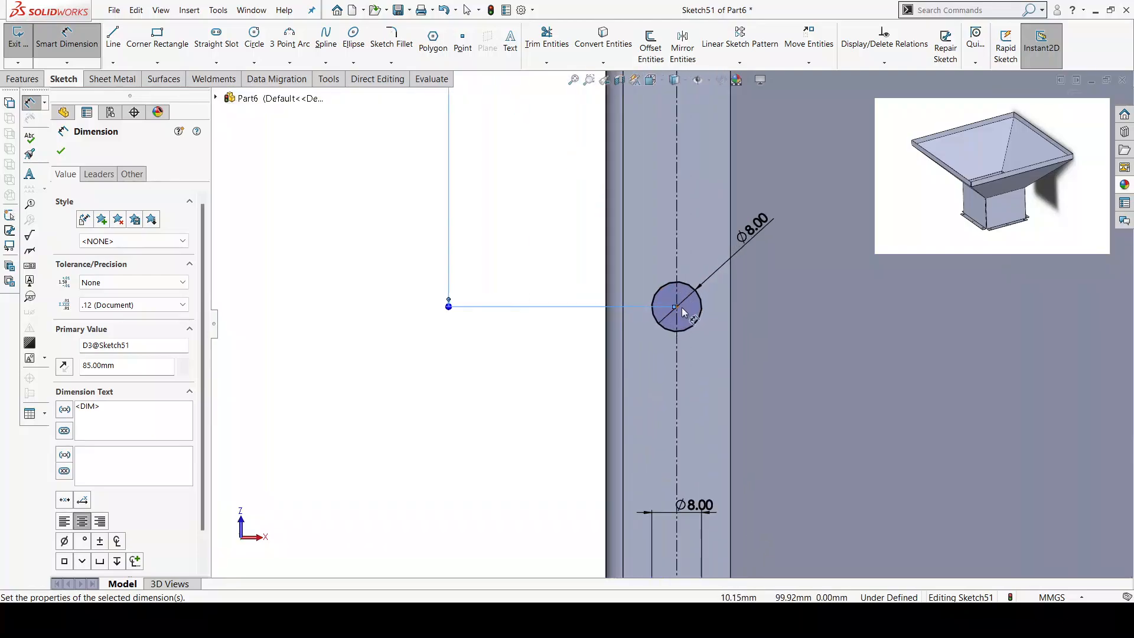
pyautogui.click(676, 307)
pyautogui.scroll(2, 671, 325)
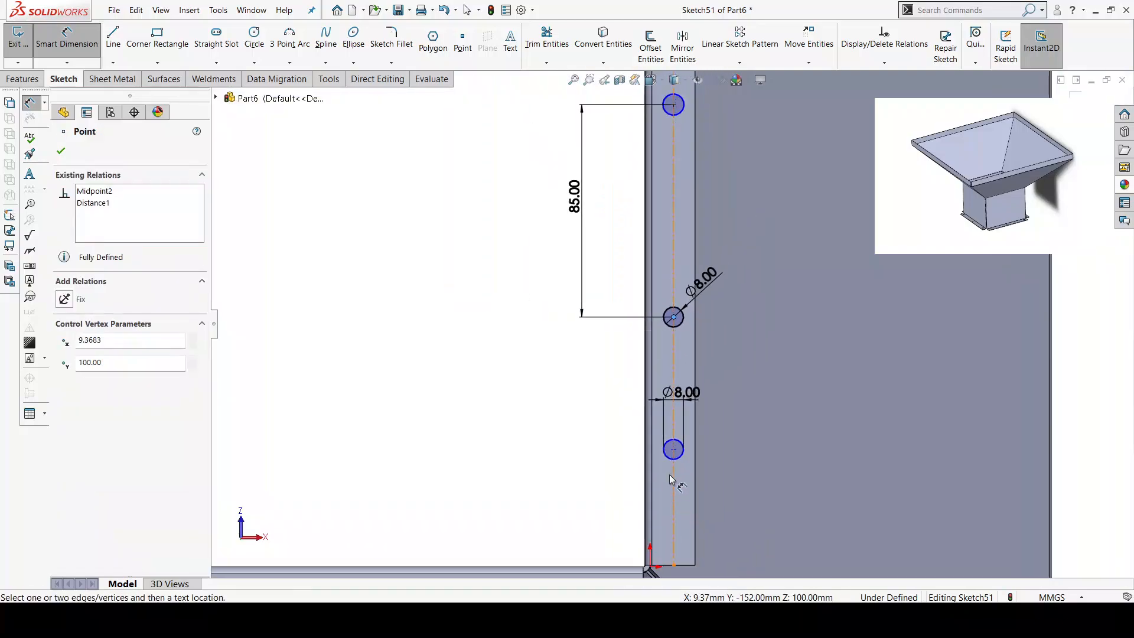
pyautogui.click(673, 449)
pyautogui.click(593, 413)
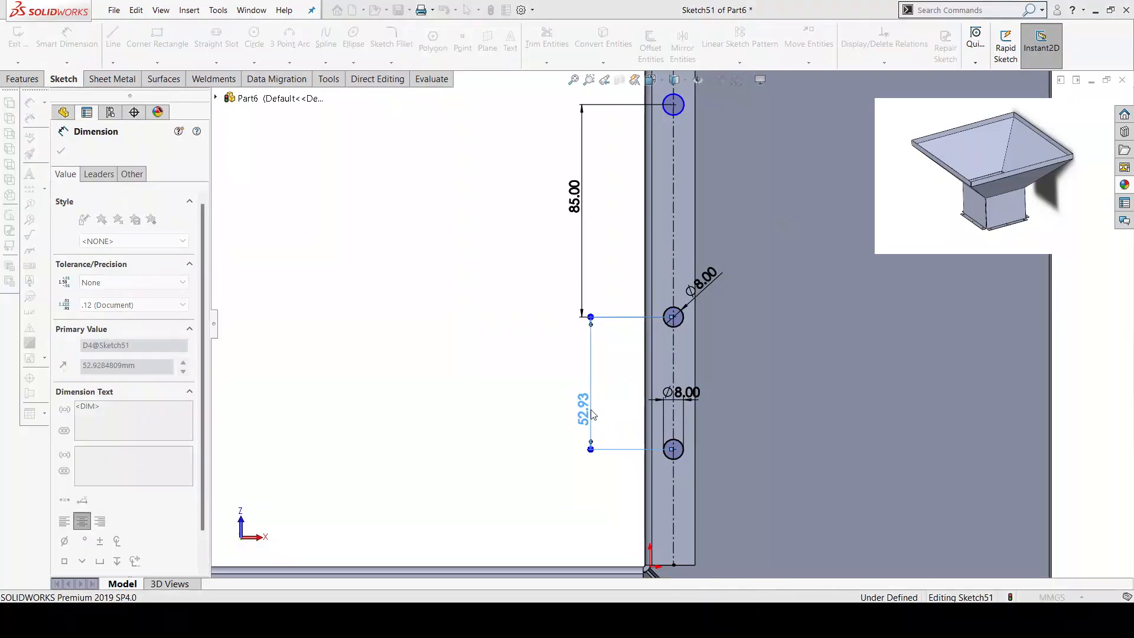
pyautogui.write('85')
pyautogui.press('Return')
pyautogui.scroll(6, 608, 364)
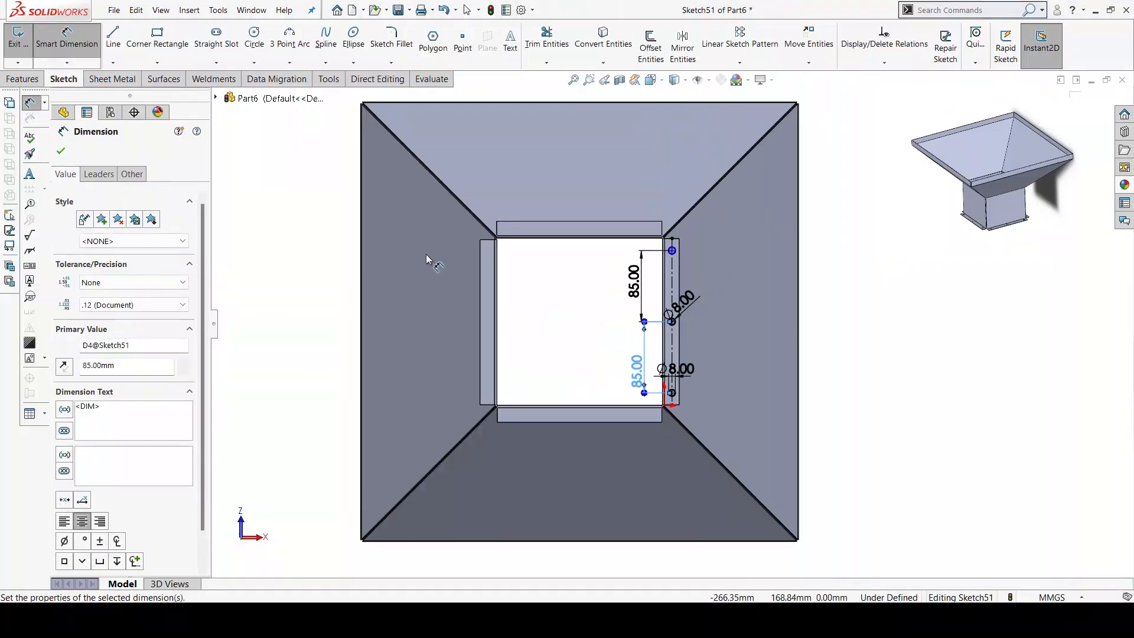
pyautogui.click(60, 152)
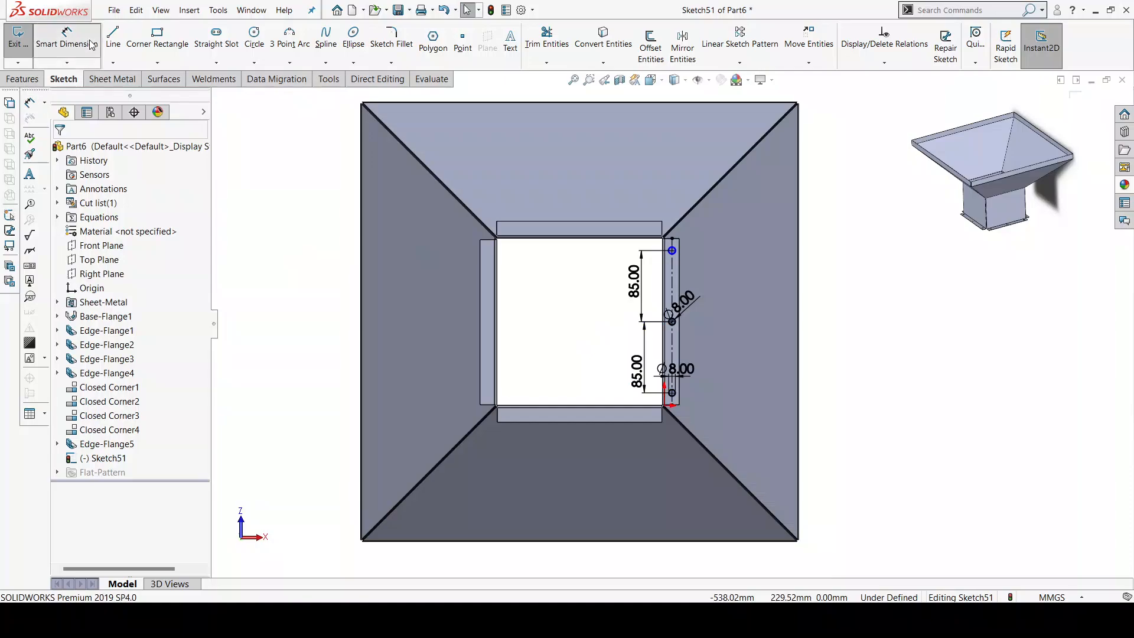
# - Dimension the upper circle's diameter at 8 mm
pyautogui.scroll(-5, 702, 286)
pyautogui.click(614, 186)
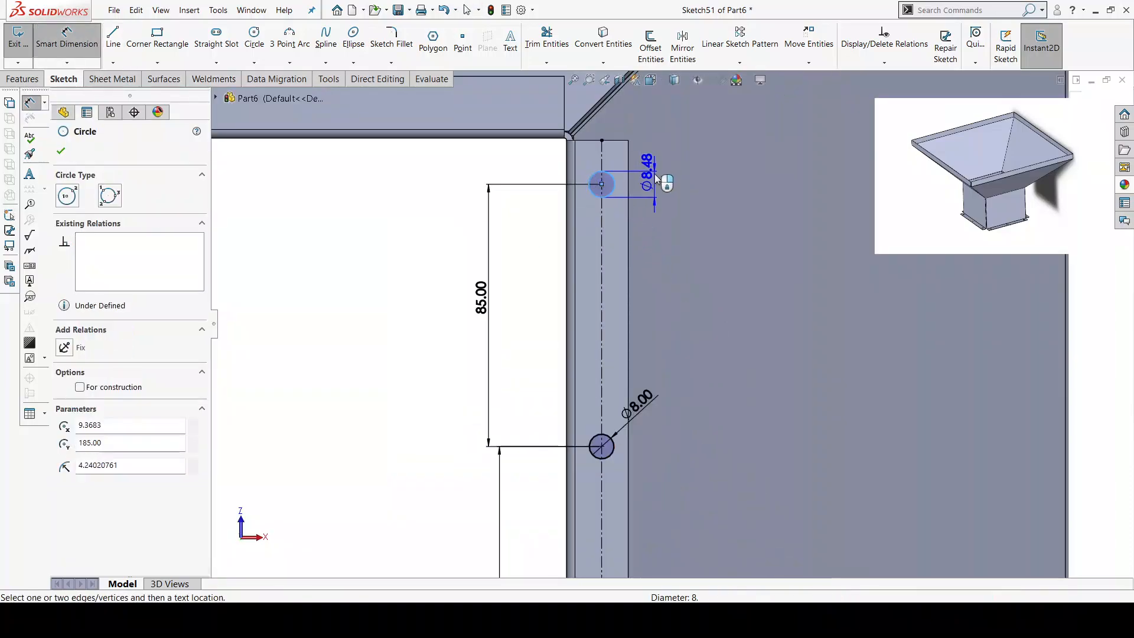
pyautogui.click(654, 174)
pyautogui.write('8.48041521mm')
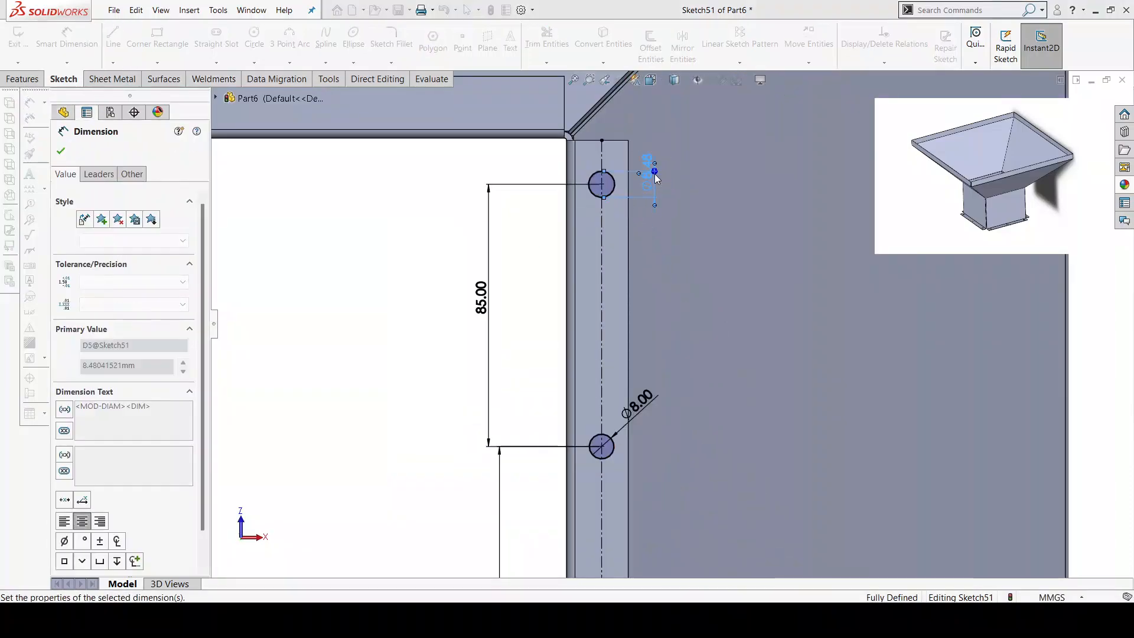
pyautogui.press('Return')
pyautogui.scroll(5, 674, 283)
pyautogui.scroll(-5, 652, 463)
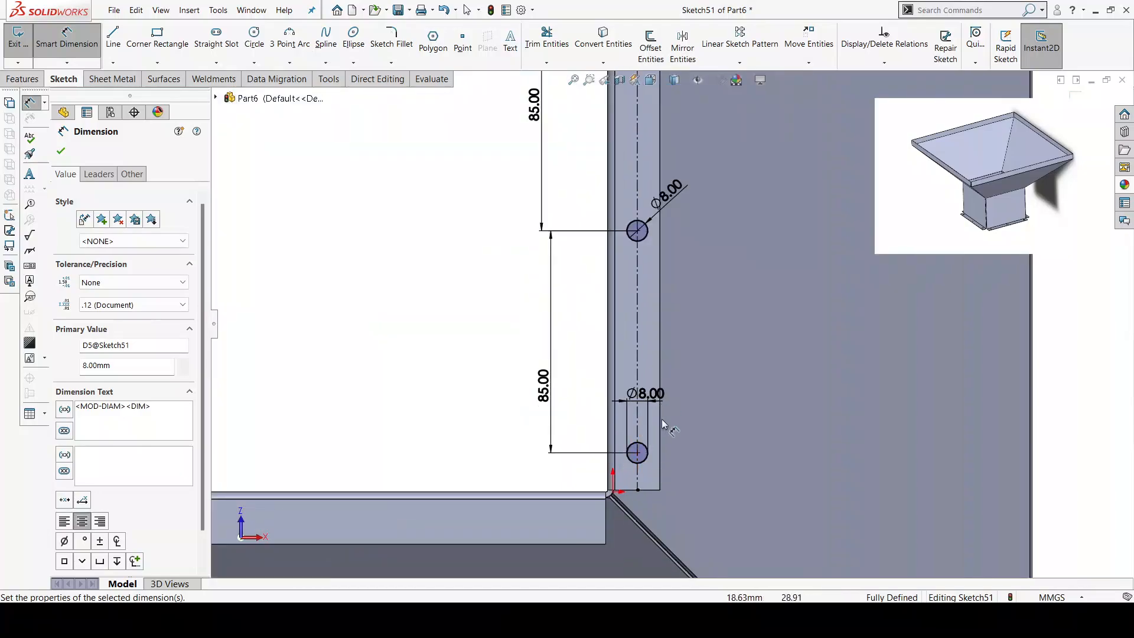
# - Finish dimensioning and sketch a vertical construction line down from the midpoint of the upper flange's outer edge into the opening
pyautogui.scroll(5, 671, 325)
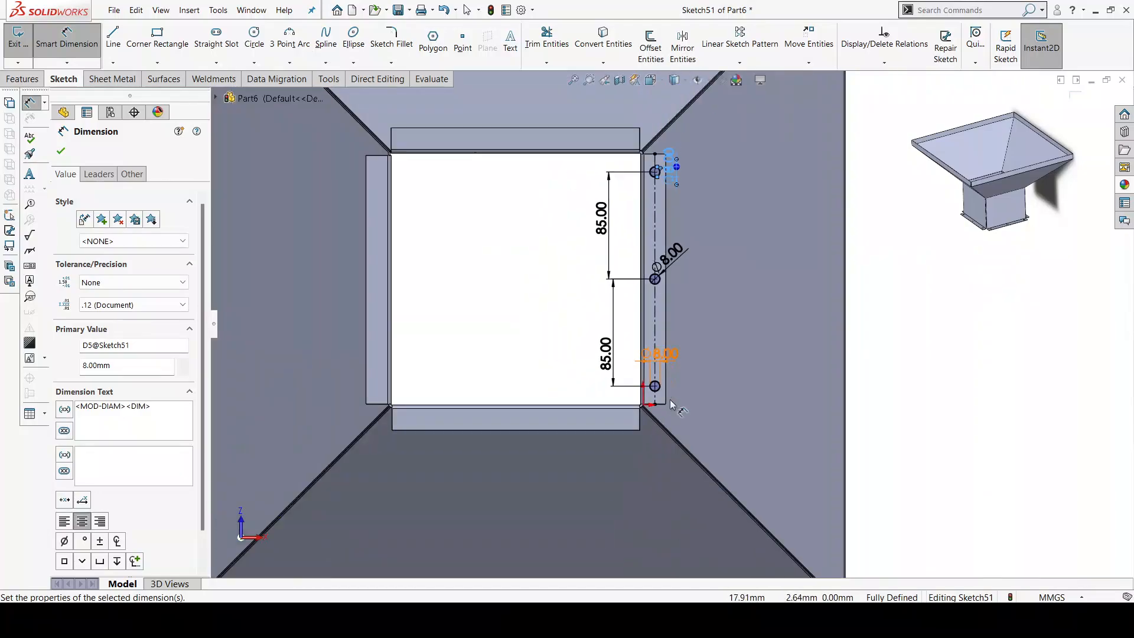
pyautogui.click(61, 152)
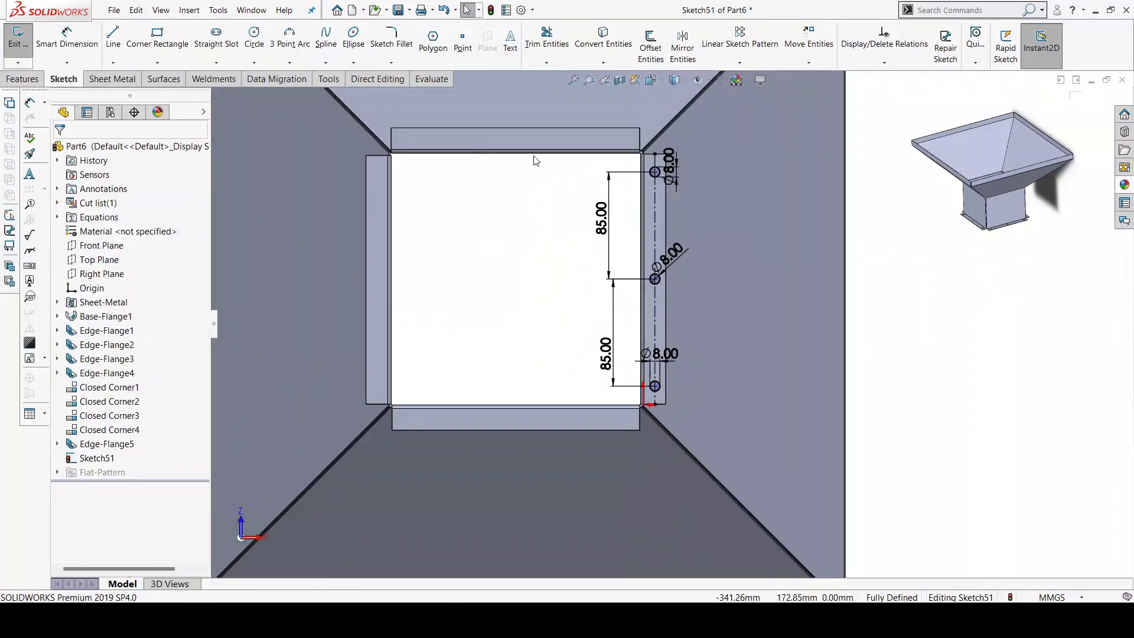
pyautogui.moveTo(534, 156); pyautogui.dragTo(510, 126, button='right')
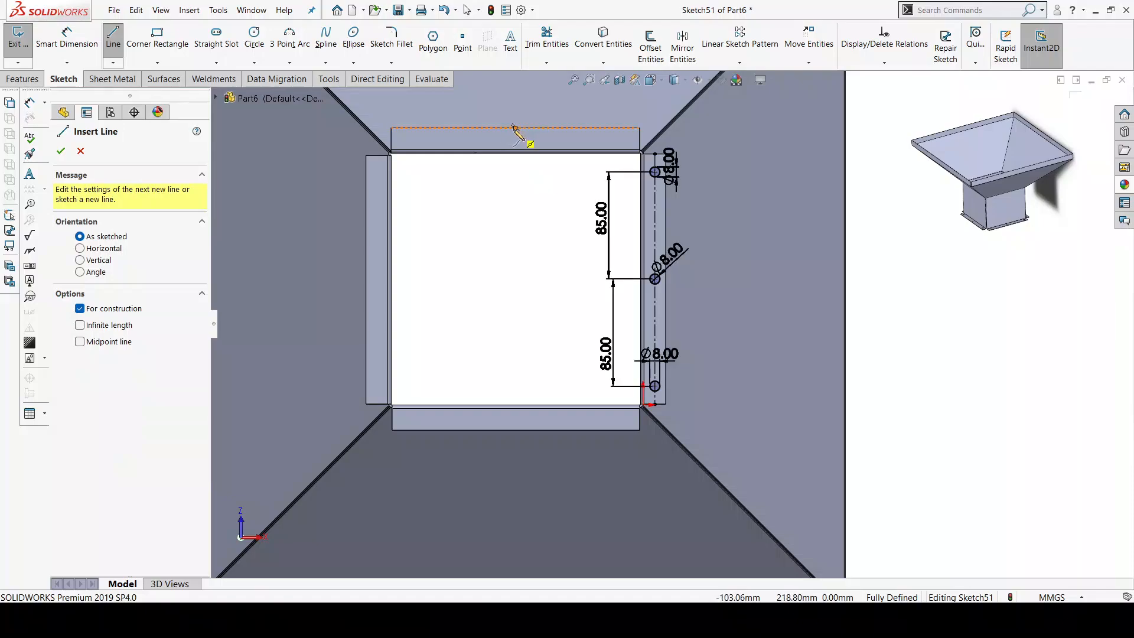
pyautogui.click(515, 127)
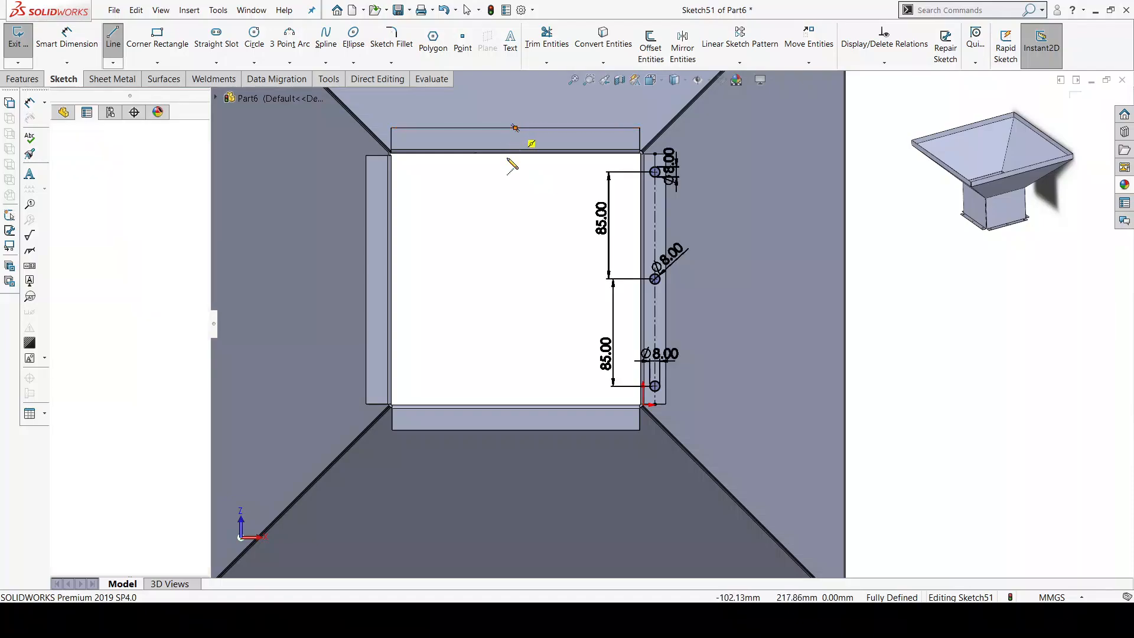
pyautogui.click(515, 242)
pyautogui.press('Escape')
pyautogui.scroll(5, 527, 235)
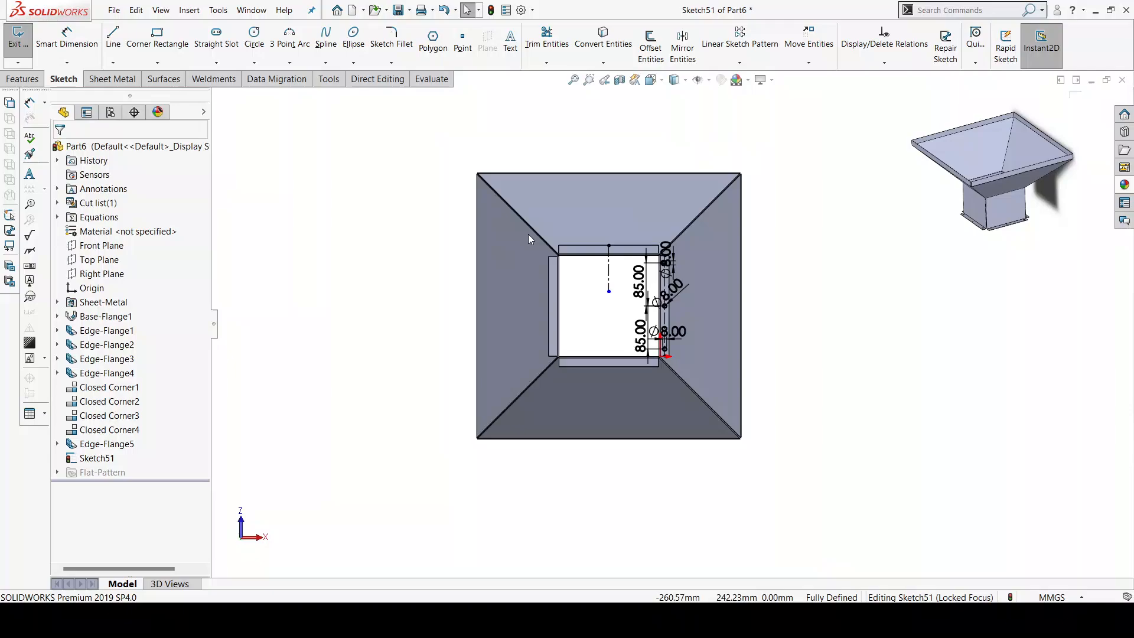
pyautogui.scroll(-4, 626, 291)
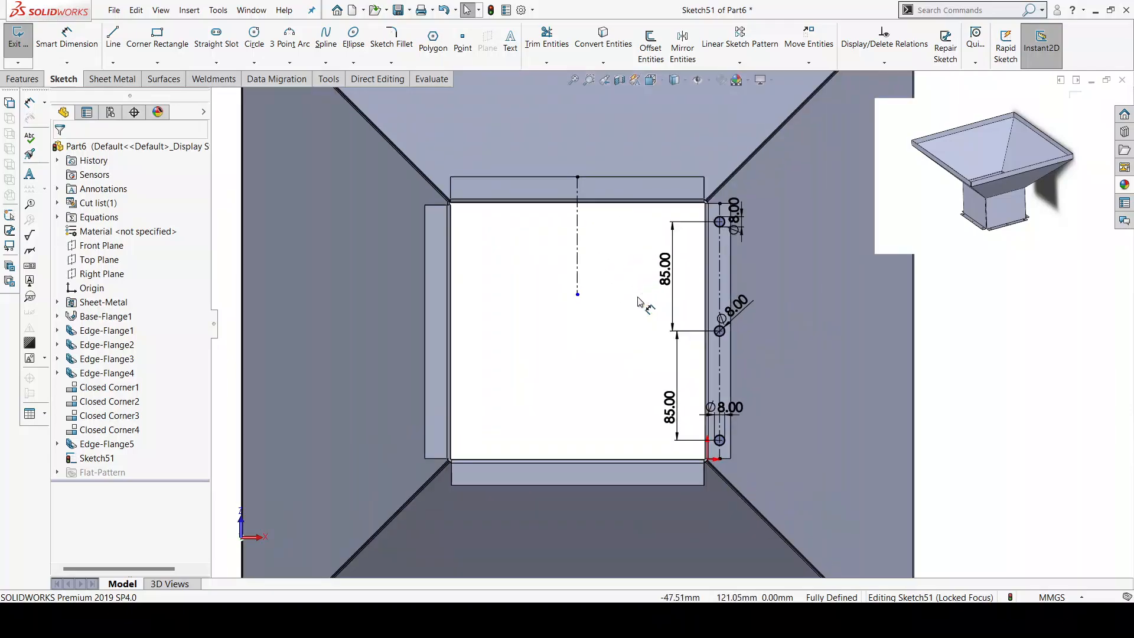
# - Mirror the right flange's three circles and their centreline about the vertical construction line onto the left flange
pyautogui.click(683, 44)
pyautogui.scroll(-3, 709, 204)
pyautogui.scroll(2, 857, 424)
pyautogui.scroll(2, 799, 519)
pyautogui.scroll(-1, 725, 472)
pyautogui.moveTo(724, 486); pyautogui.dragTo(671, 212)
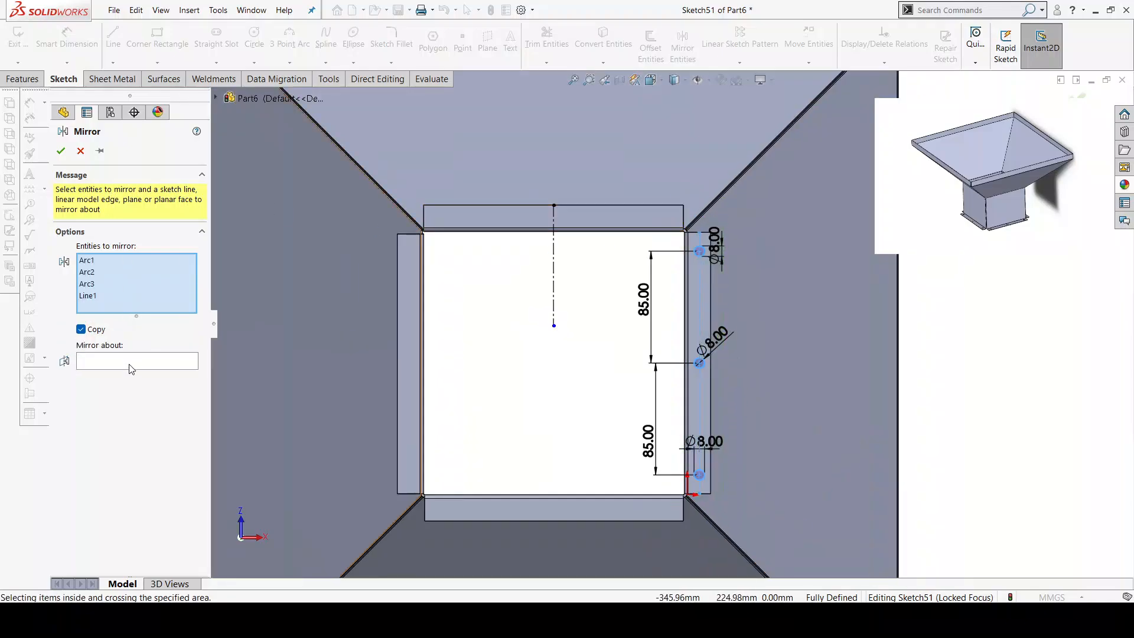
pyautogui.click(554, 261)
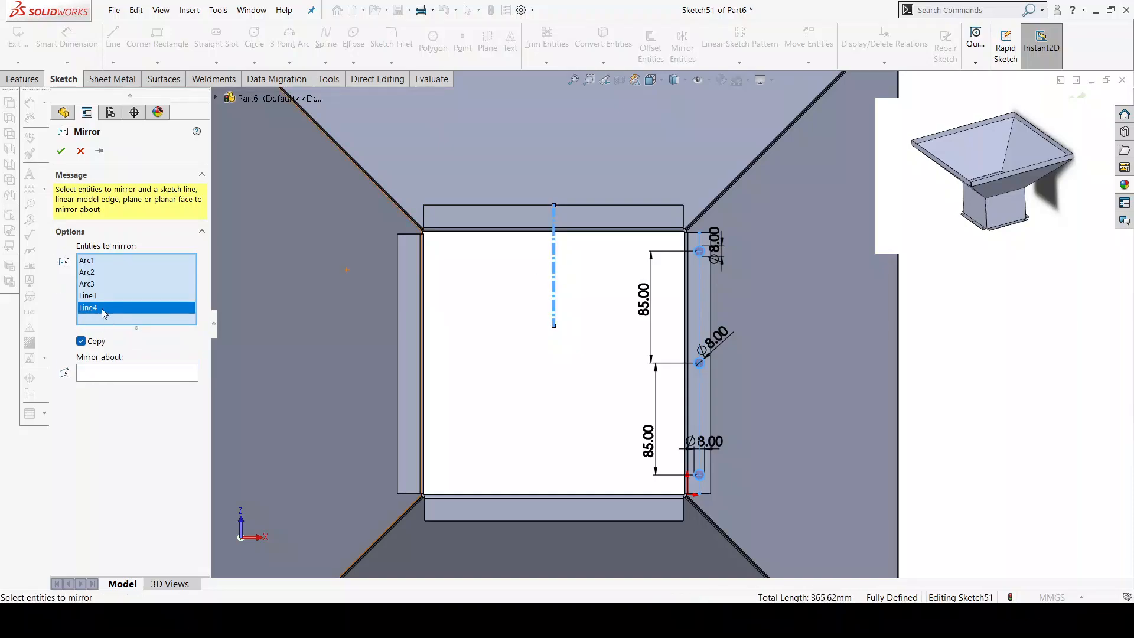
pyautogui.click(113, 362)
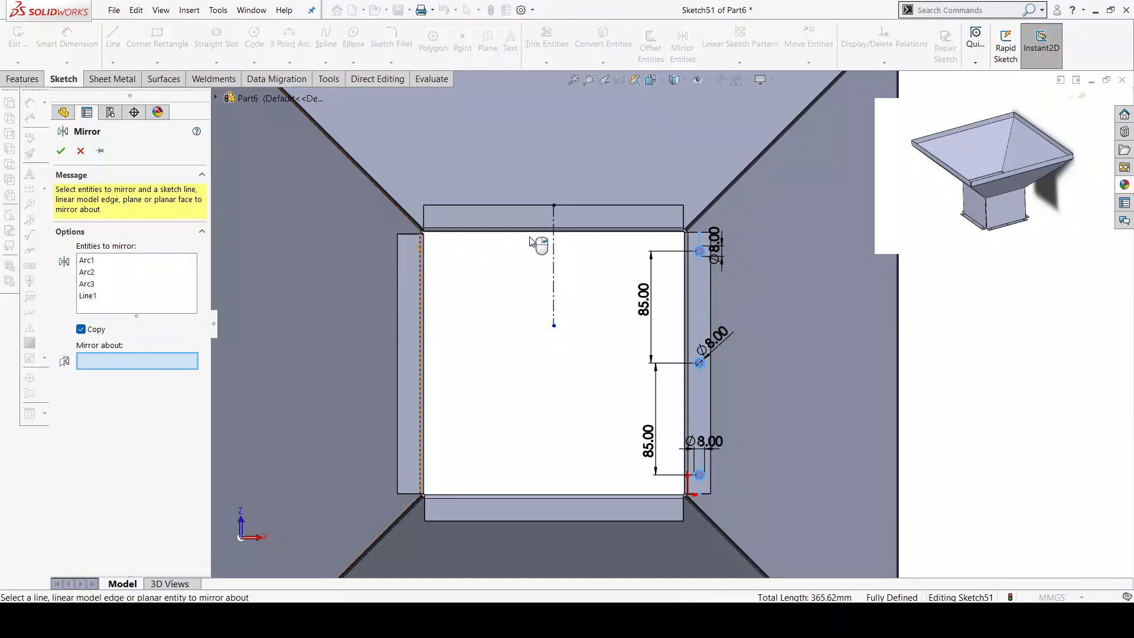
pyautogui.click(552, 216)
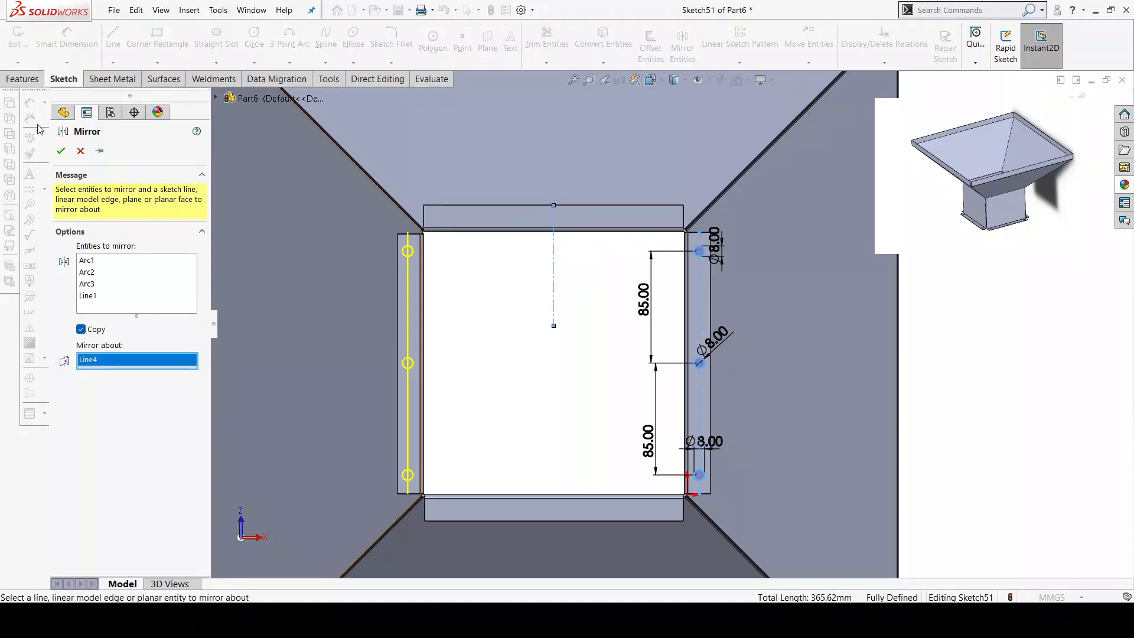
pyautogui.click(62, 151)
# - Sketch a horizontal construction line across the upper flange between the midpoints of its two short side edges
pyautogui.scroll(-3, 411, 325)
pyautogui.scroll(4, 458, 282)
pyautogui.scroll(3, 671, 290)
pyautogui.scroll(-5, 671, 290)
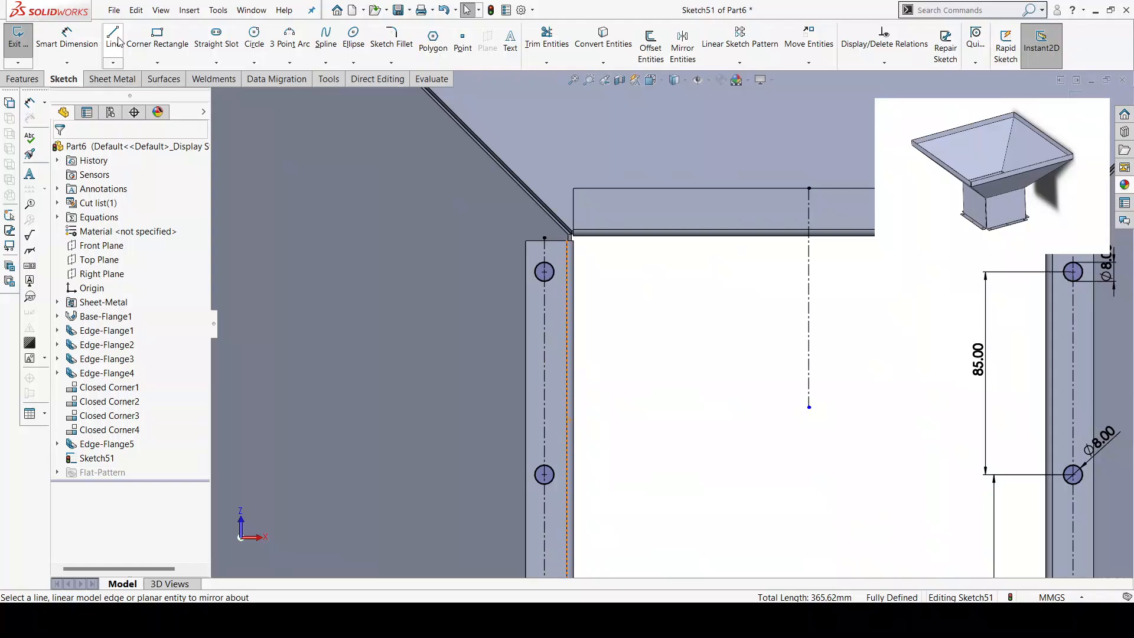
pyautogui.click(254, 39)
pyautogui.scroll(-2, 636, 213)
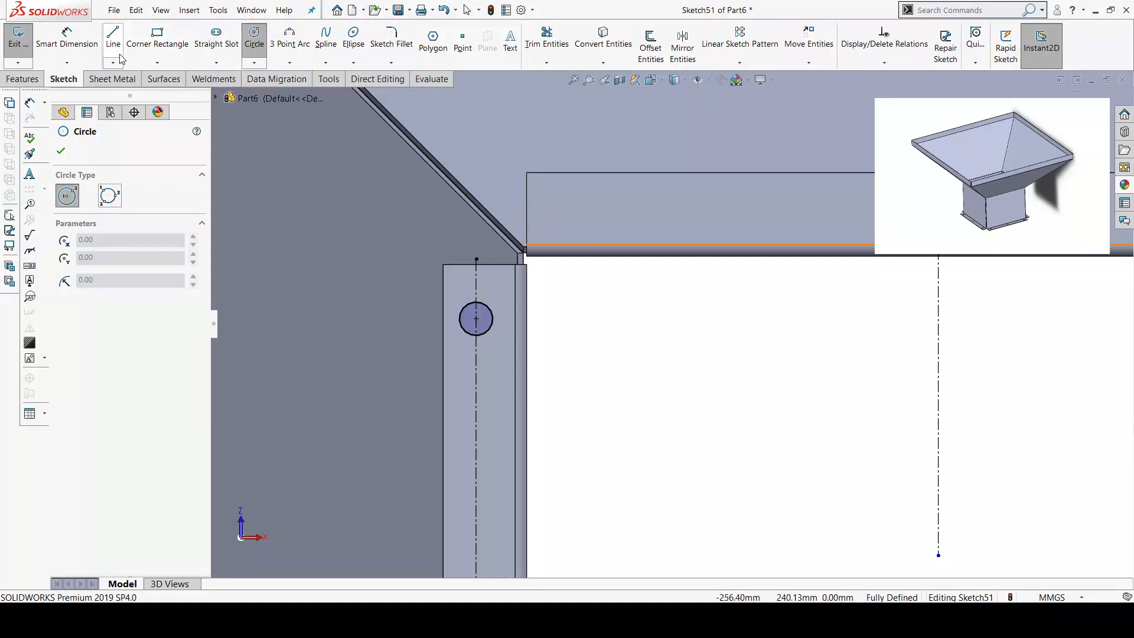
pyautogui.click(121, 93)
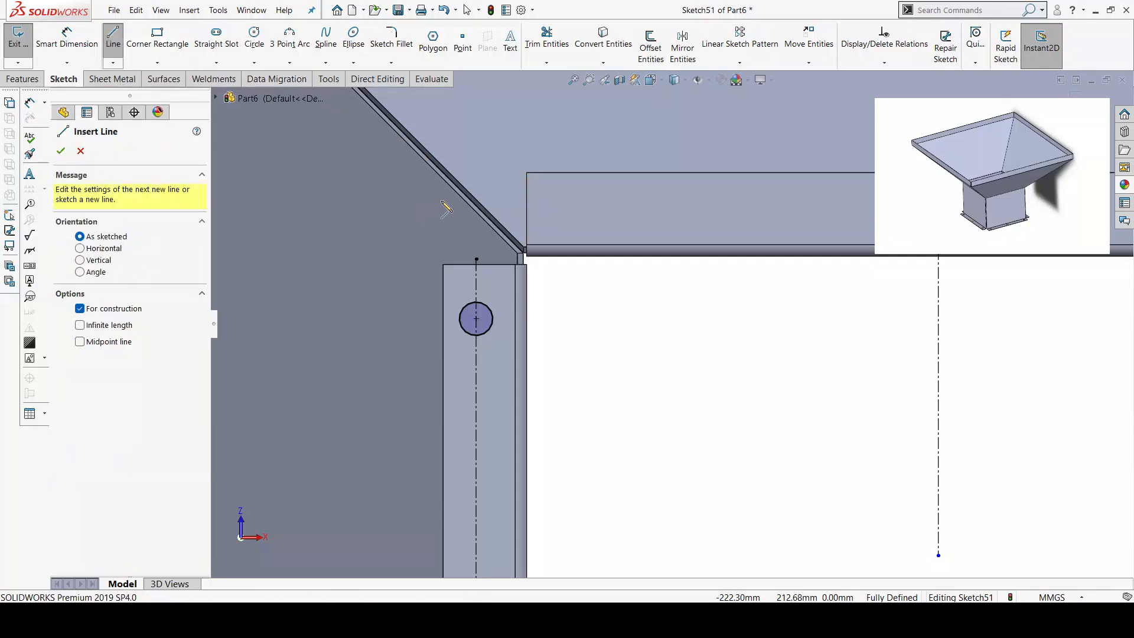
pyautogui.click(526, 208)
pyautogui.scroll(5, 732, 195)
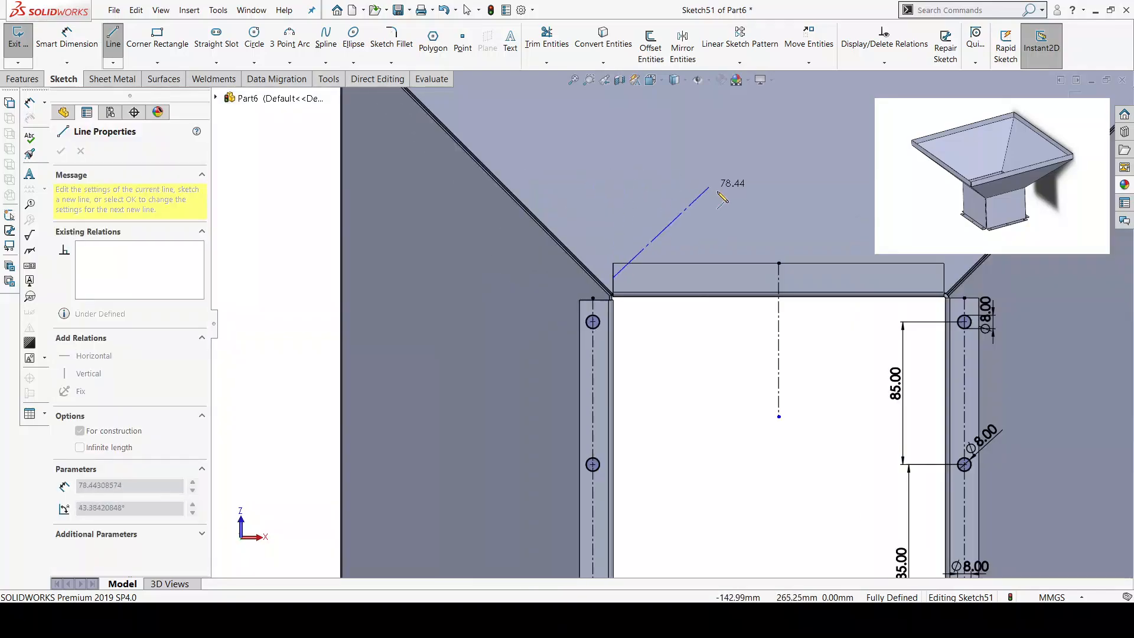
pyautogui.scroll(-2, 756, 273)
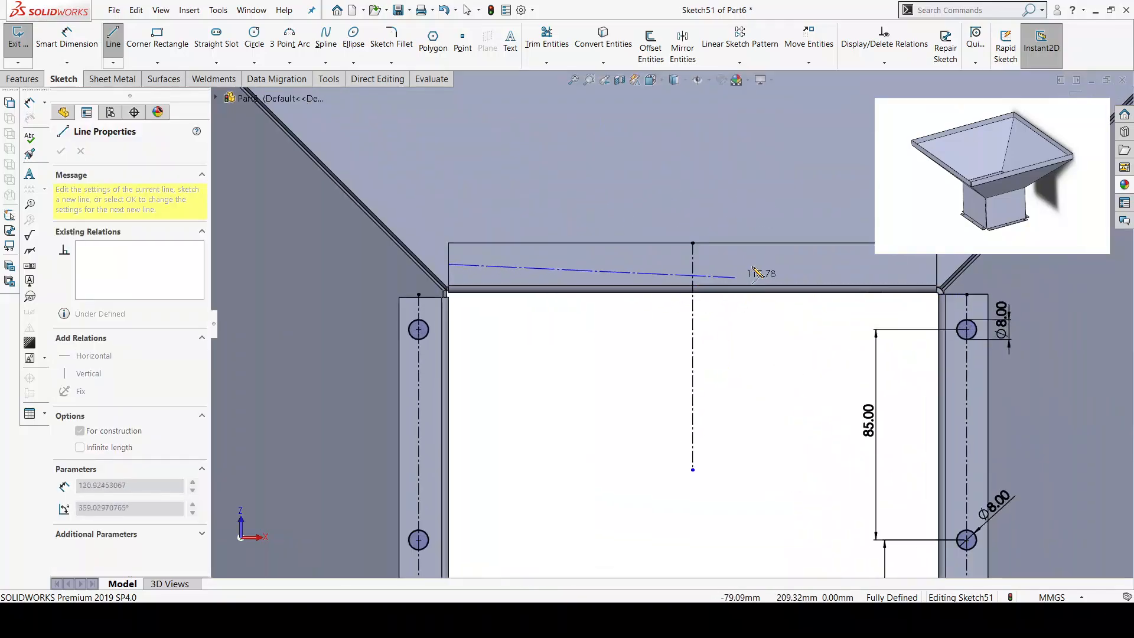
pyautogui.click(937, 264)
pyautogui.press('Escape')
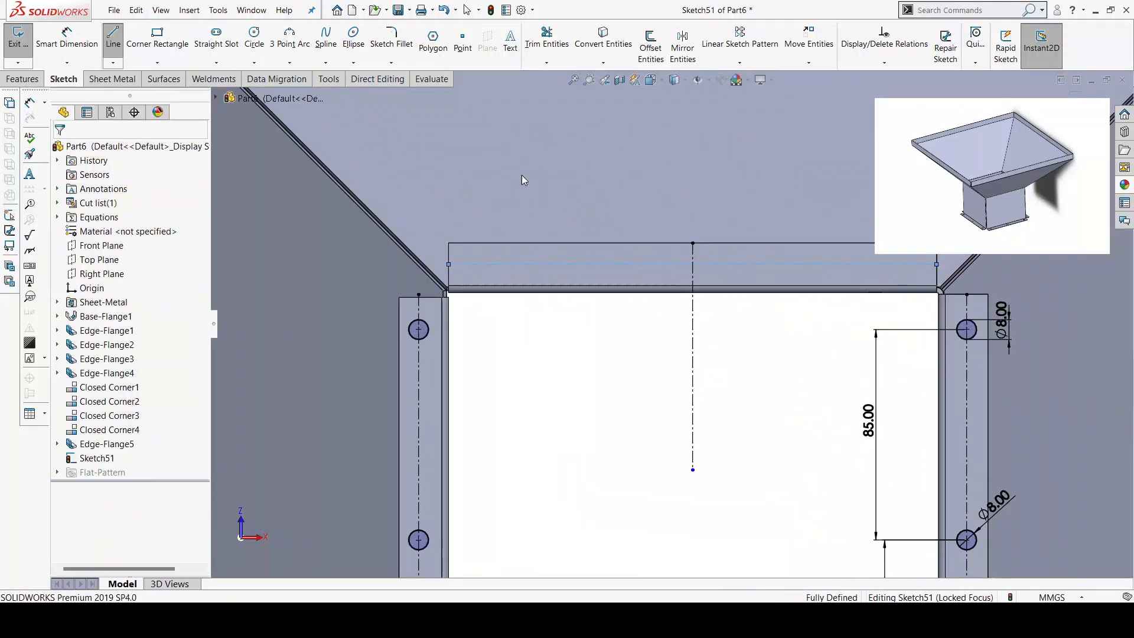
# - Sketch a circle about 5.2 mm in diameter where the upper flange's horizontal centreline crosses the vertical construction line
pyautogui.click(254, 38)
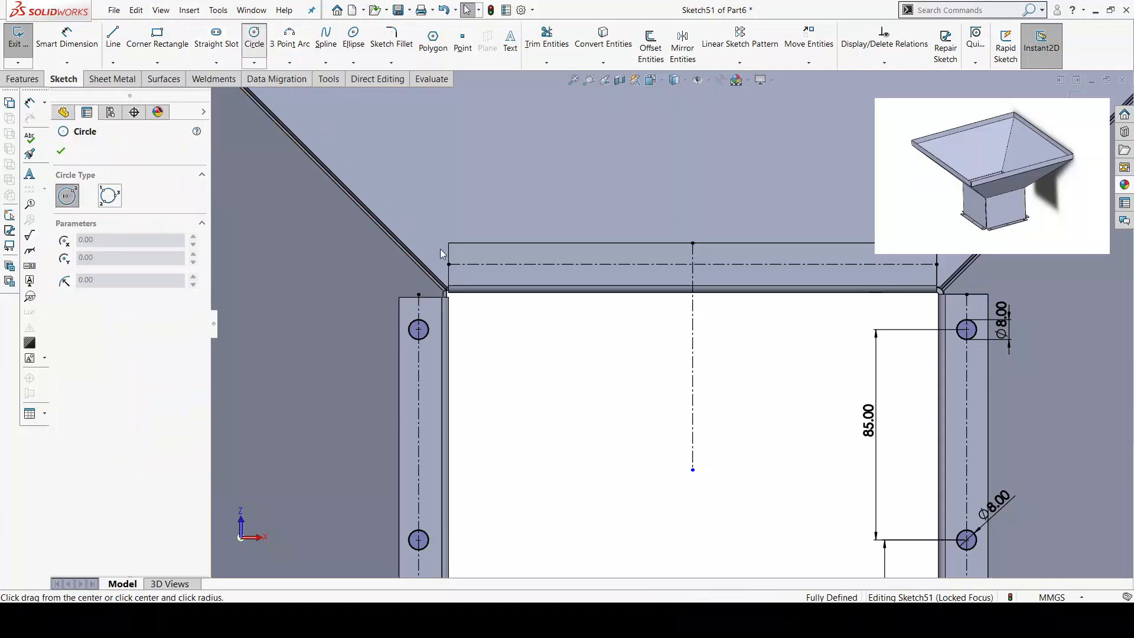
pyautogui.scroll(-3, 437, 259)
pyautogui.scroll(1, 688, 279)
pyautogui.scroll(1, 688, 274)
pyautogui.scroll(-5, 685, 274)
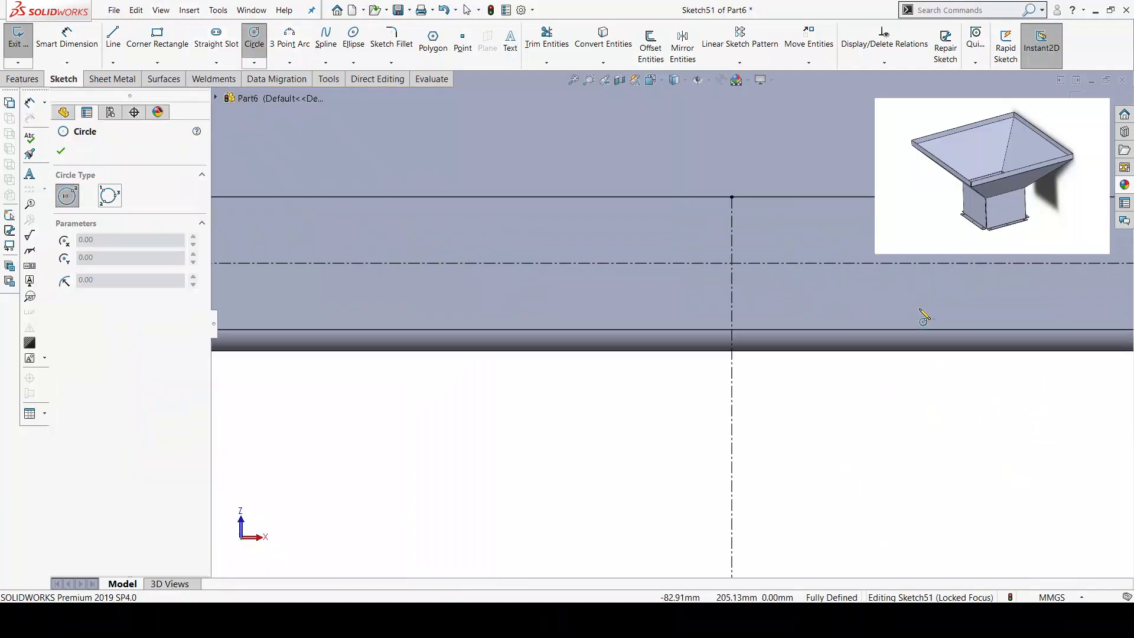
pyautogui.click(687, 269)
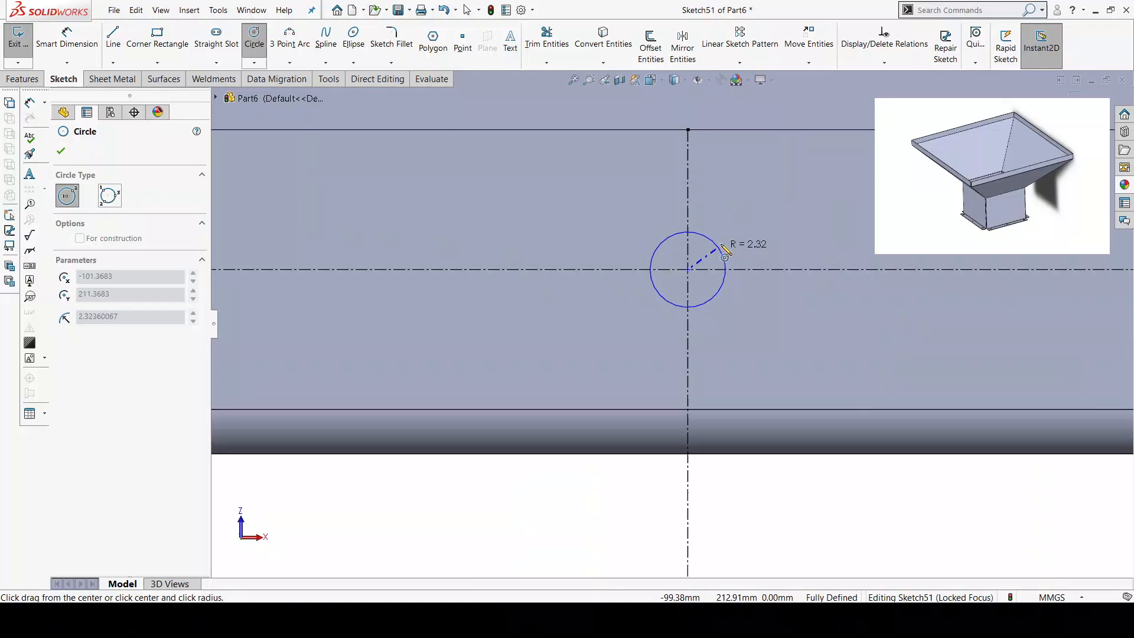
pyautogui.click(727, 258)
pyautogui.press('Escape')
pyautogui.scroll(3, 560, 216)
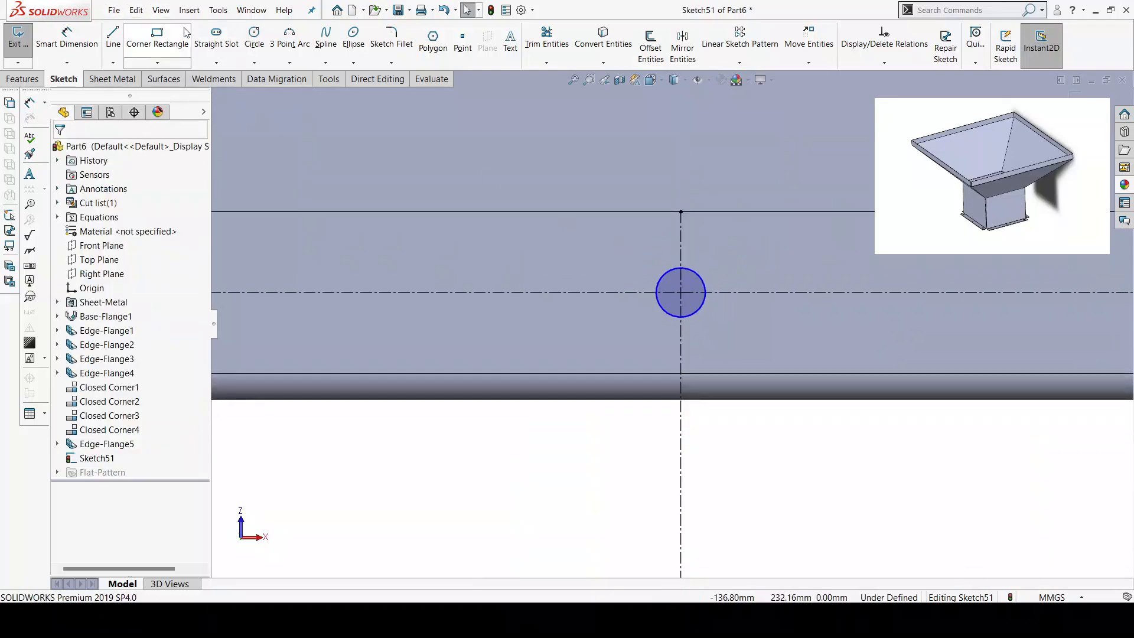
# - Sketch a circle on each side of the middle one on the horizontal centreline, about 7 mm diameter left and 5.8 mm right
pyautogui.click(254, 38)
pyautogui.scroll(3, 480, 303)
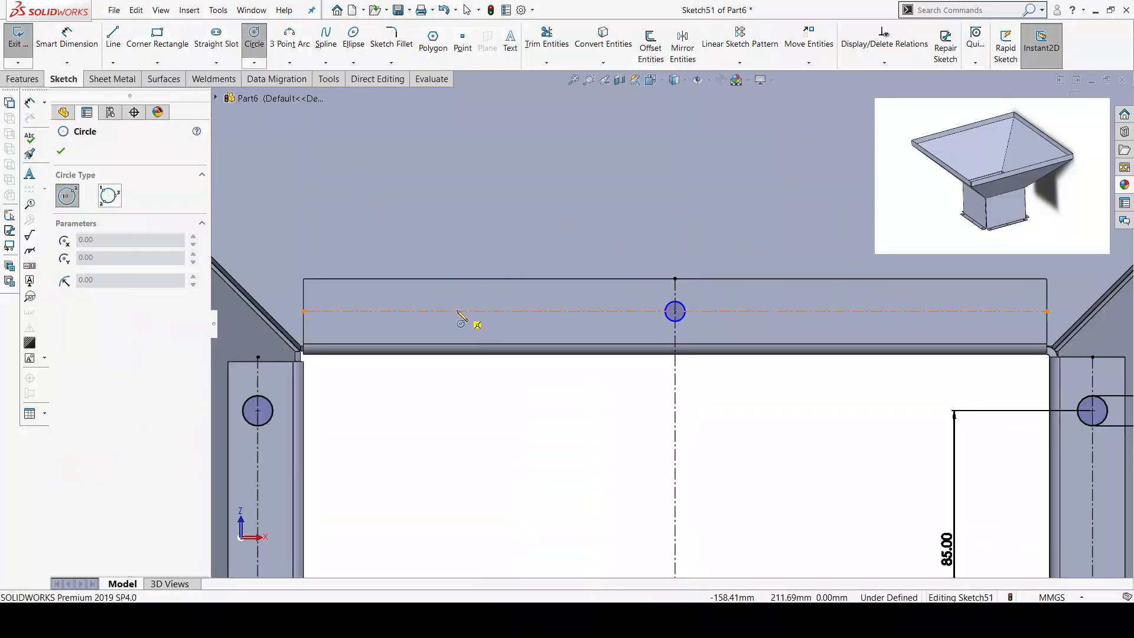
pyautogui.click(424, 311)
pyautogui.click(436, 310)
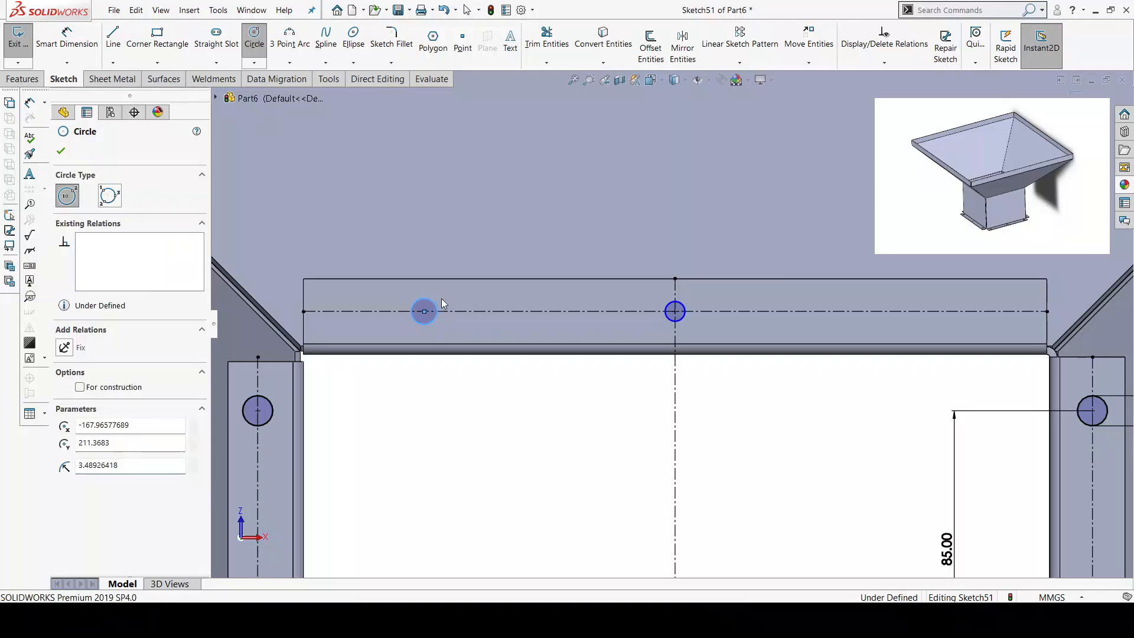
pyautogui.press('Escape')
pyautogui.click(254, 38)
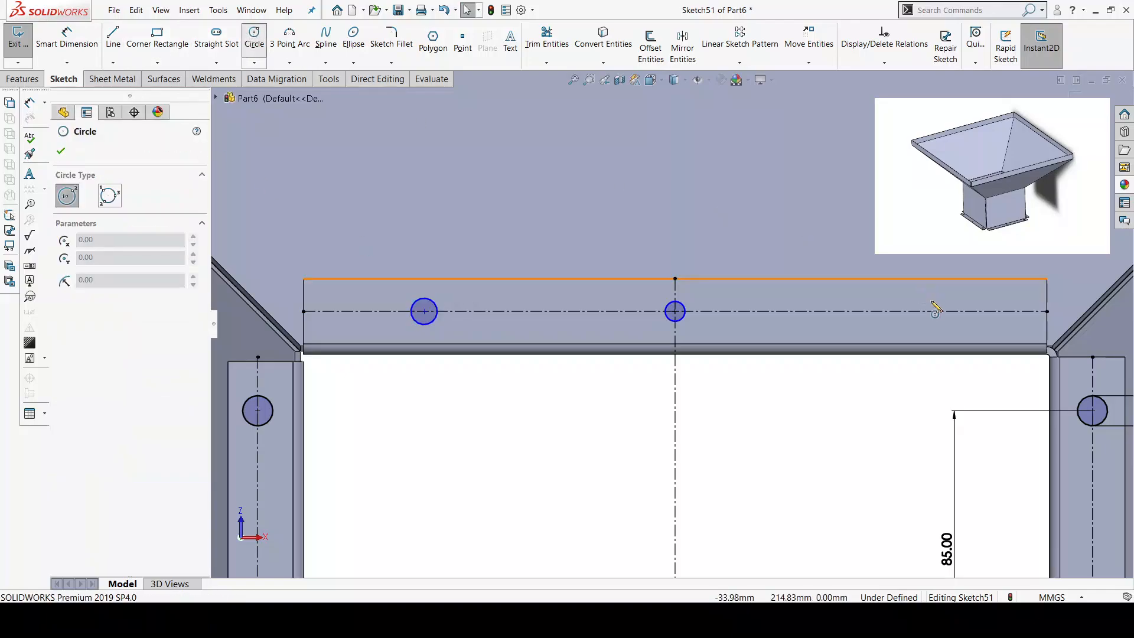
pyautogui.click(901, 311)
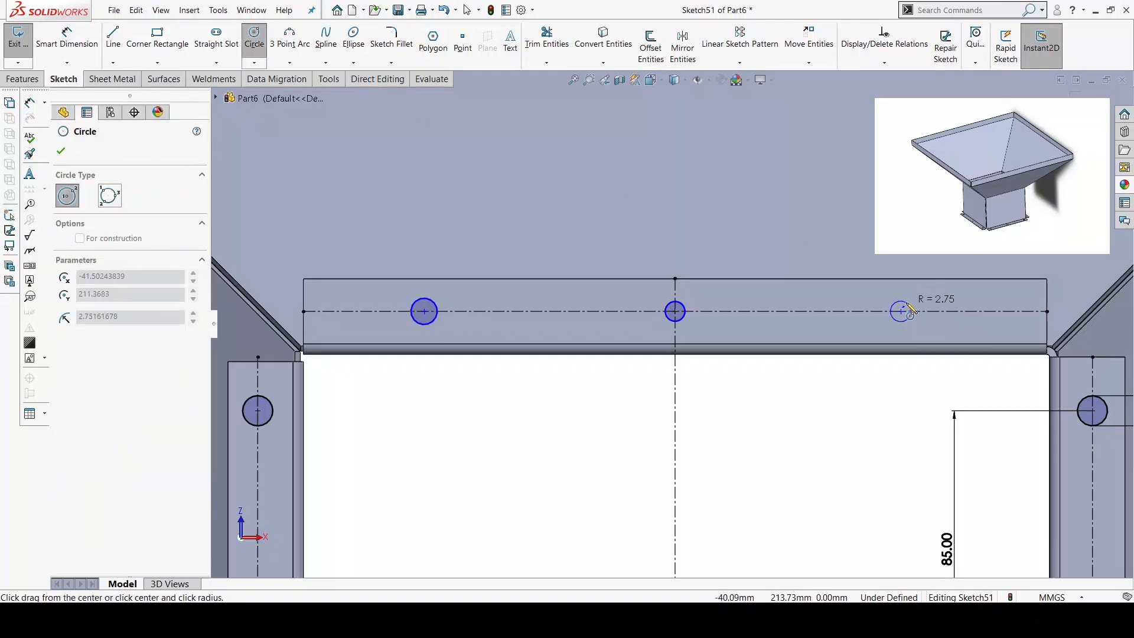
pyautogui.click(910, 311)
pyautogui.press('Escape')
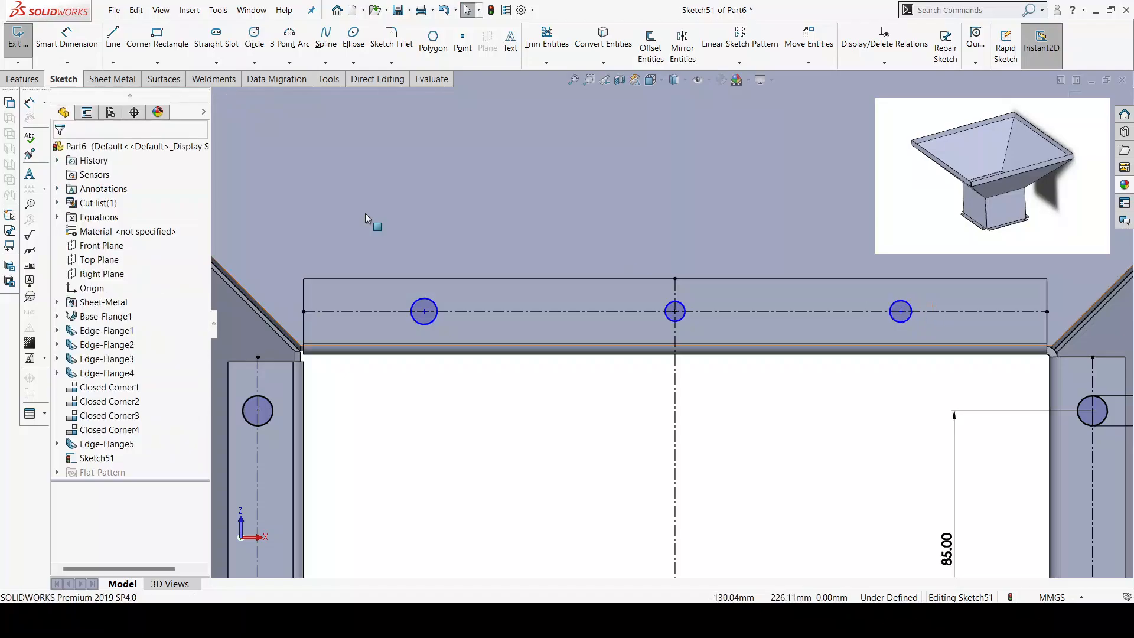
# - Dimension the diameter of the upper flange's left circle at 8 mm
pyautogui.click(69, 43)
pyautogui.click(434, 301)
pyautogui.click(429, 226)
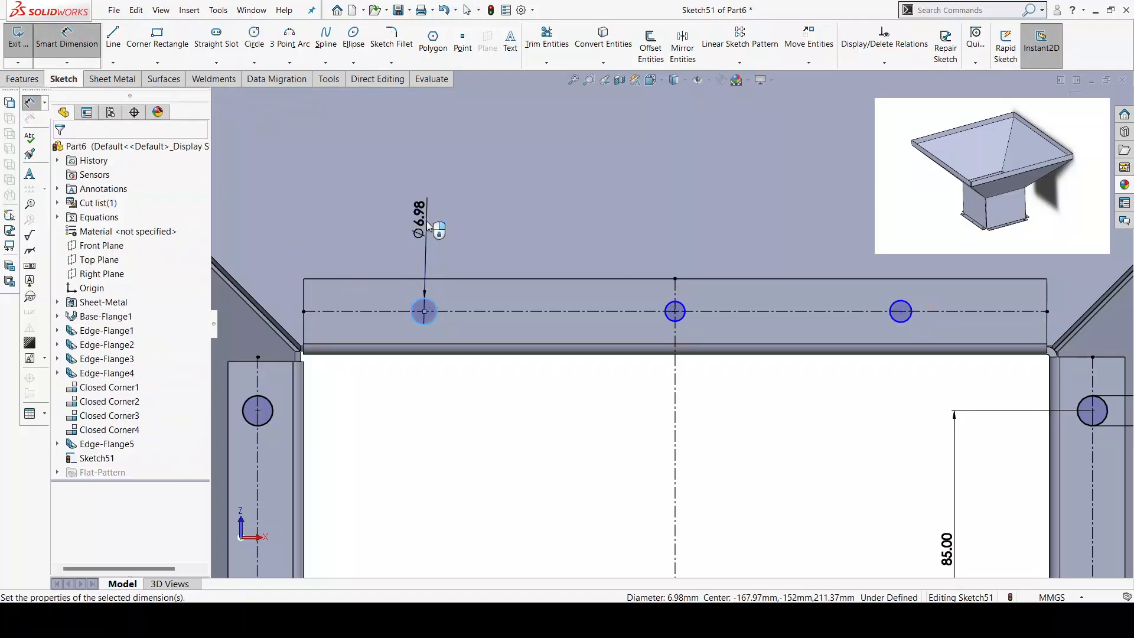
pyautogui.write('8.00mm')
pyautogui.press('Return')
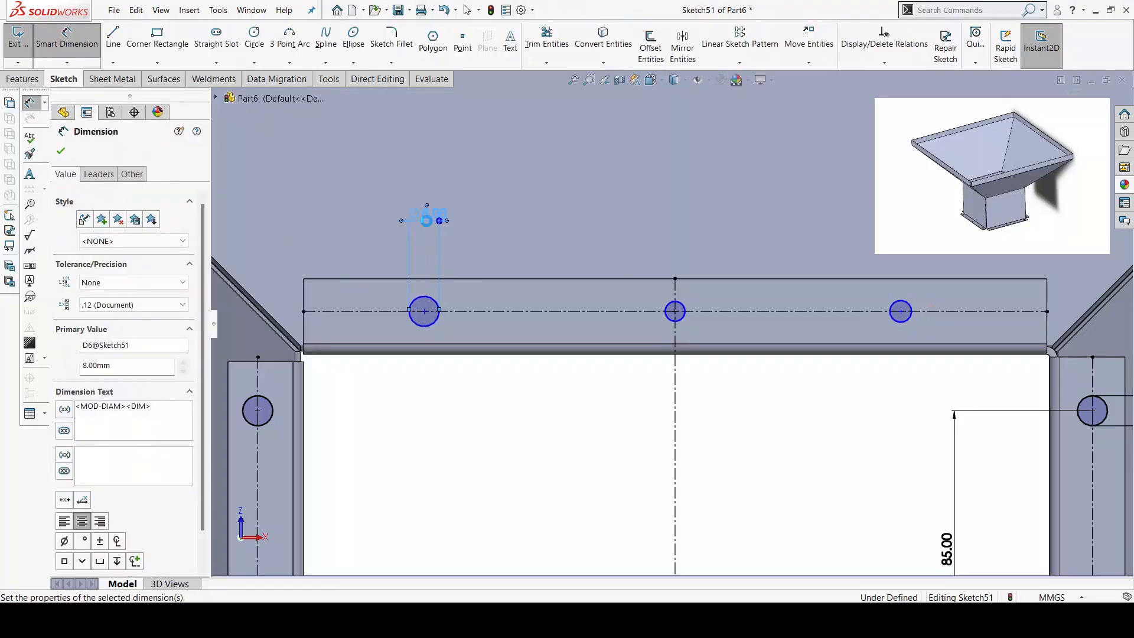
# - Dimension the diameters of the upper flange's middle and right circles at 8 mm each
pyautogui.click(684, 308)
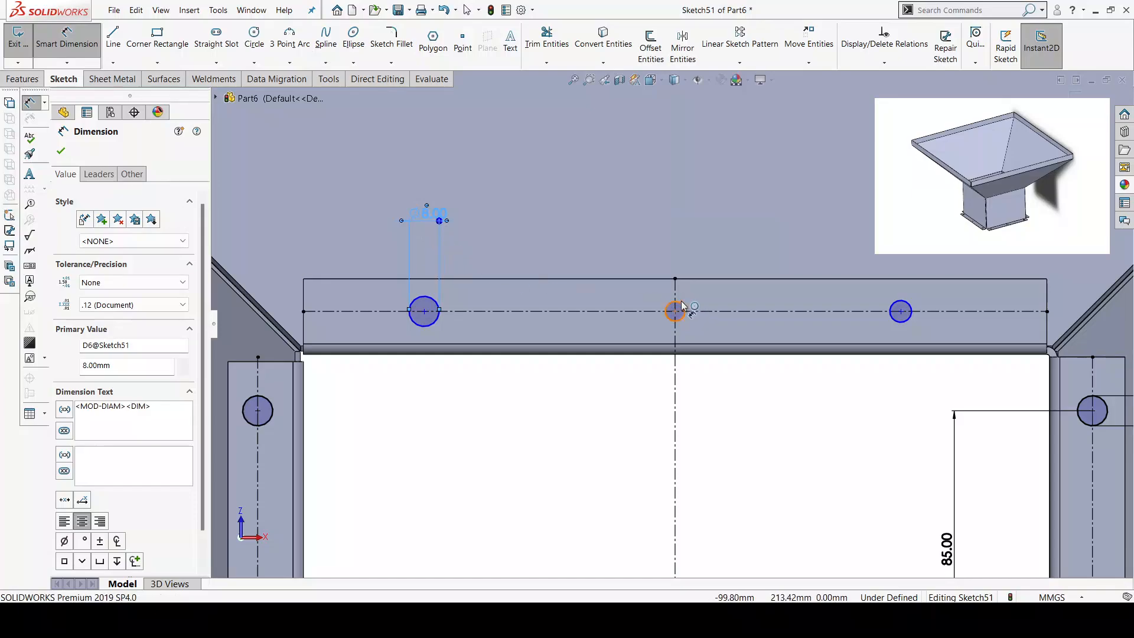
pyautogui.click(685, 201)
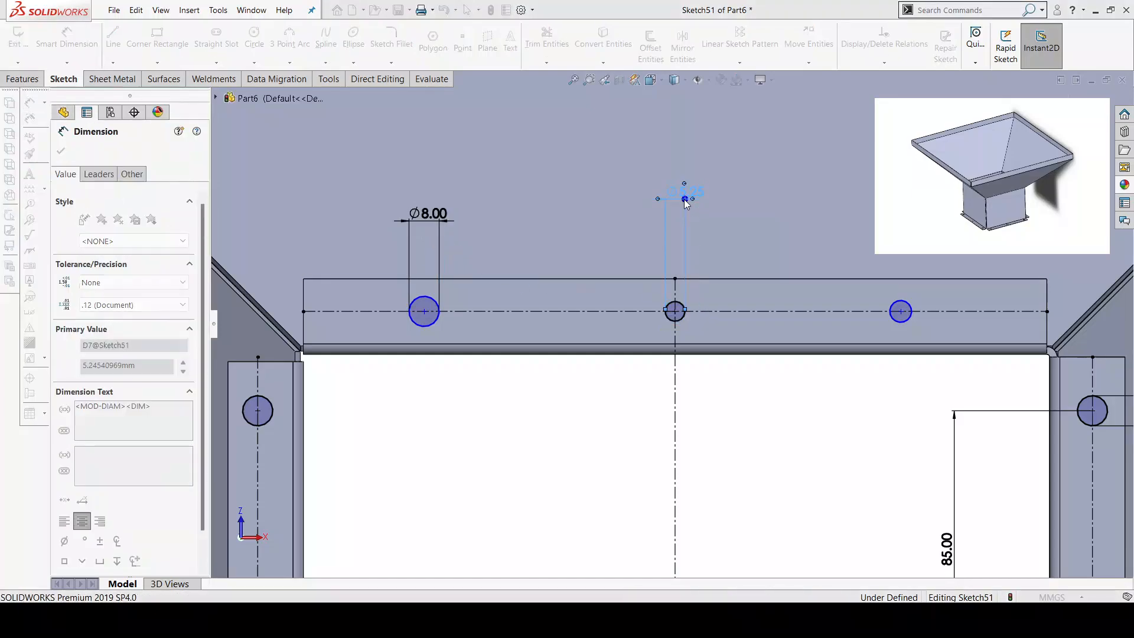
pyautogui.write('8')
pyautogui.press('Return')
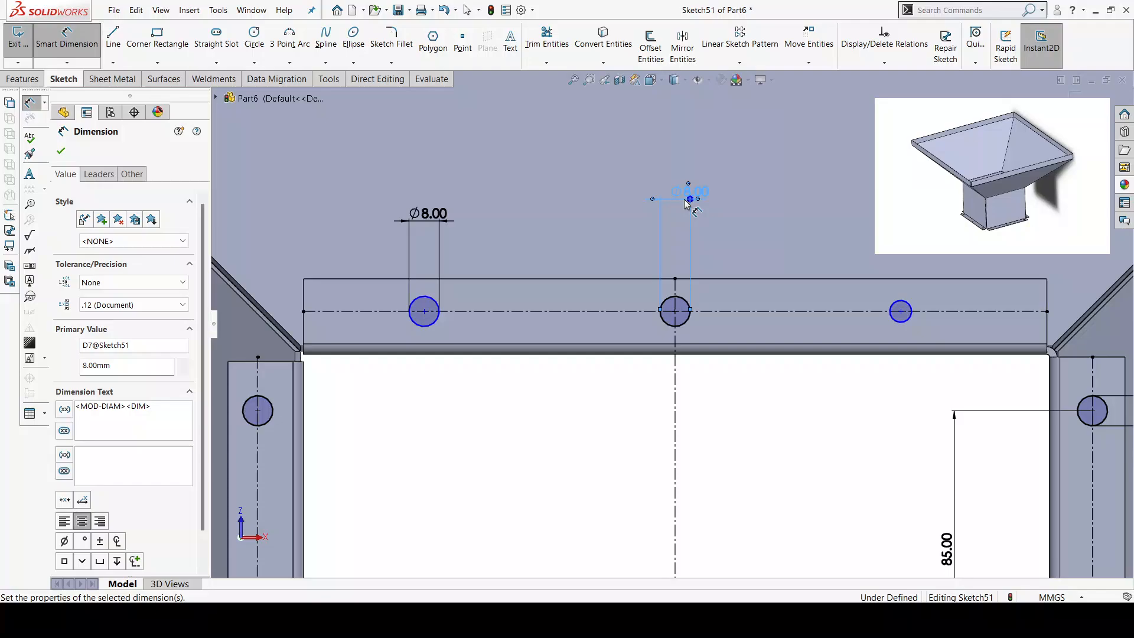
pyautogui.click(901, 308)
pyautogui.click(909, 248)
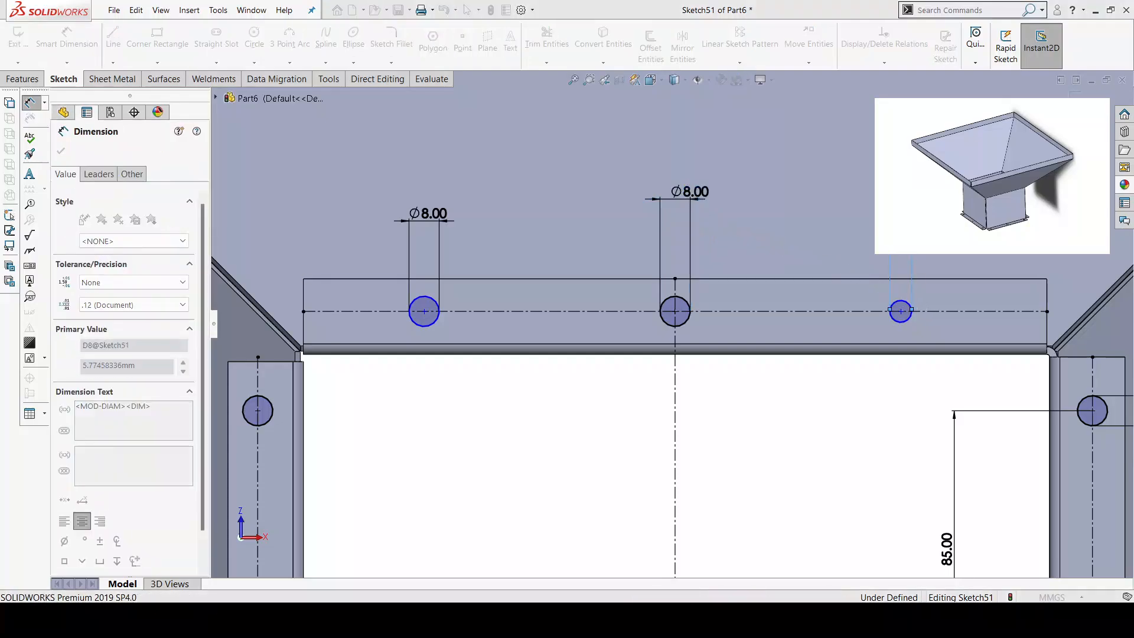
pyautogui.write('8')
pyautogui.press('Return')
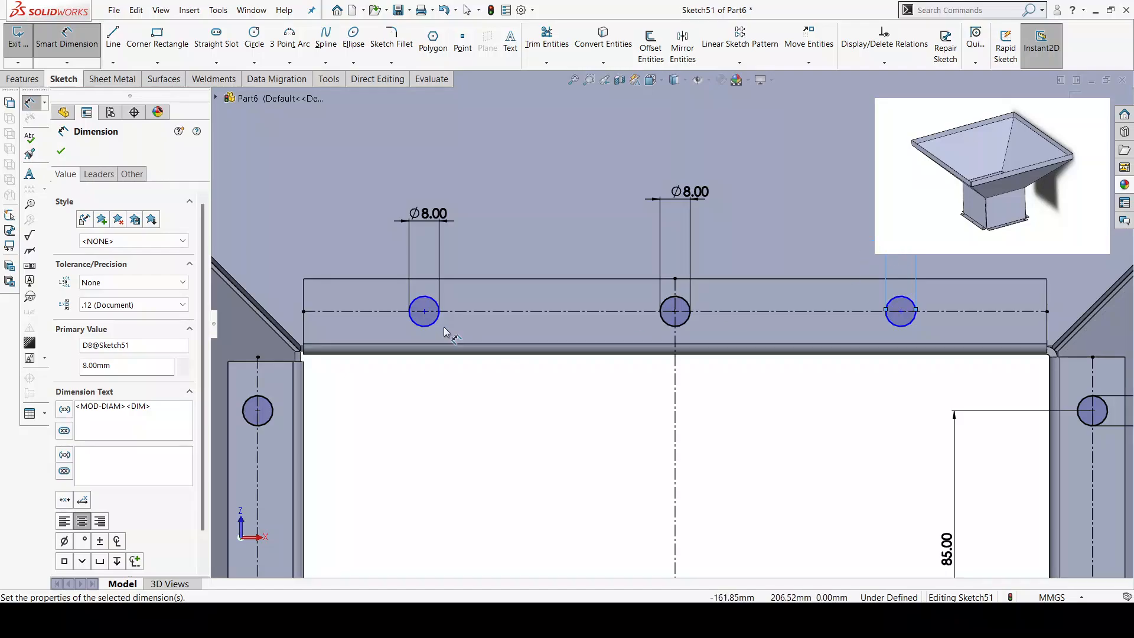
# - Dimension the distance between the upper flange's left and middle circle centres at 85 mm
pyautogui.click(425, 311)
pyautogui.click(675, 311)
pyautogui.click(563, 231)
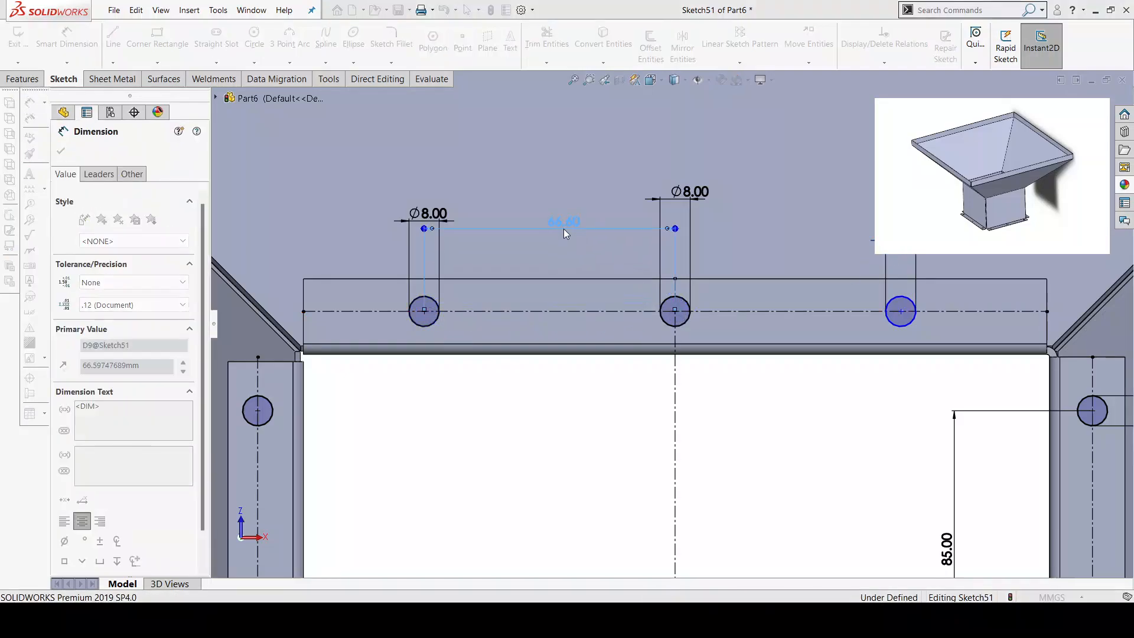
pyautogui.write('85')
pyautogui.press('Return')
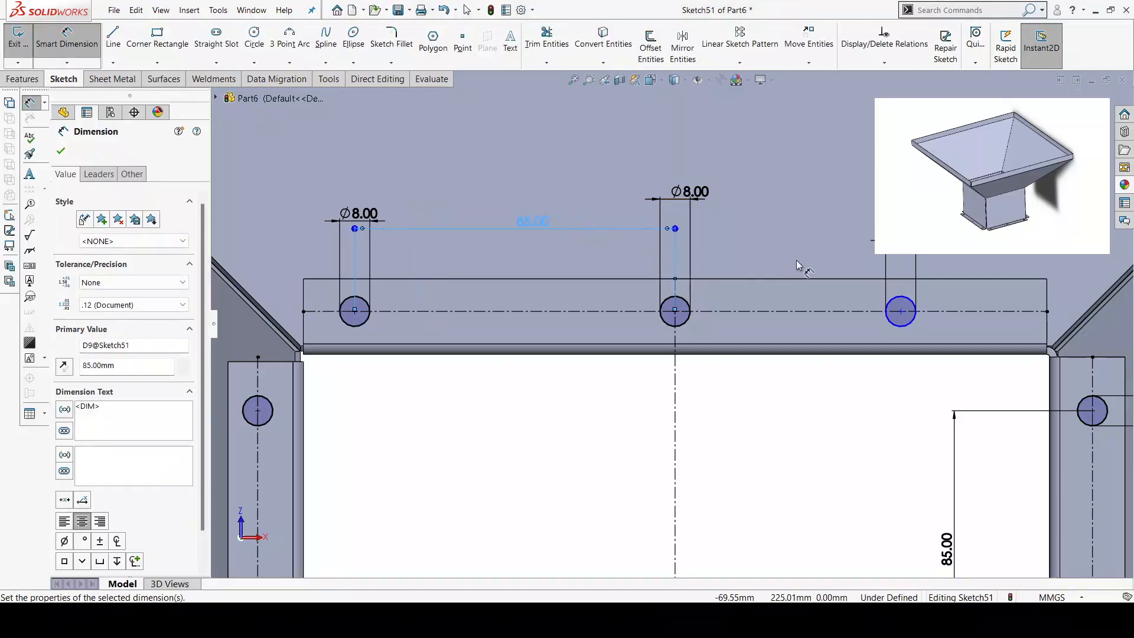
# - Dimension the distance between the upper flange's middle and right circle centres at 85 mm
pyautogui.click(900, 311)
pyautogui.click(674, 312)
pyautogui.click(756, 254)
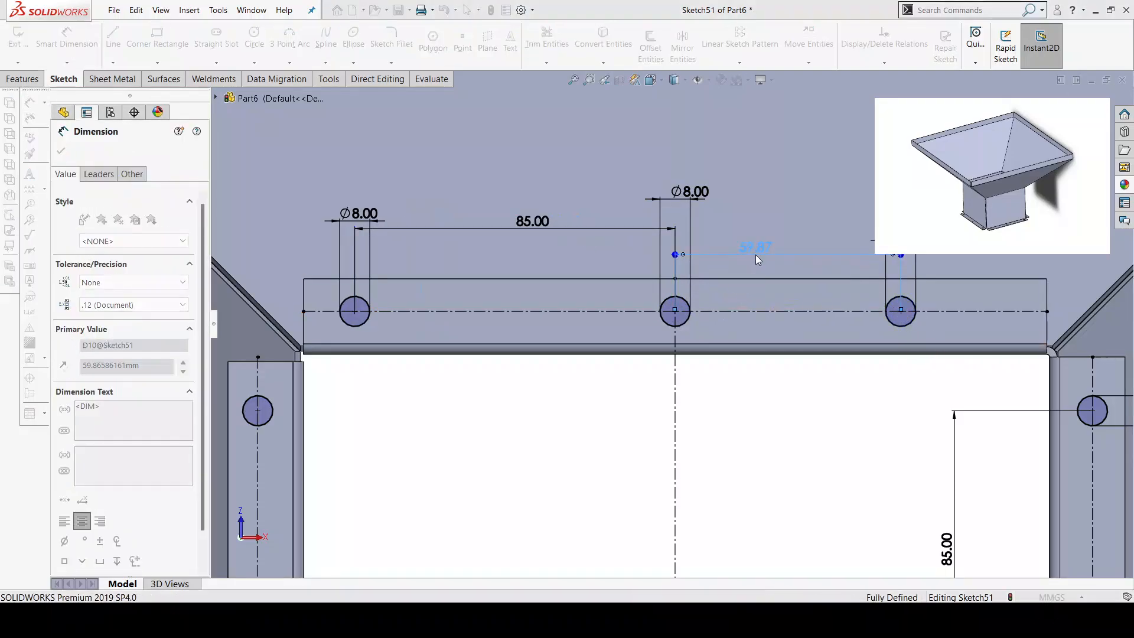
pyautogui.write('85')
pyautogui.press('Return')
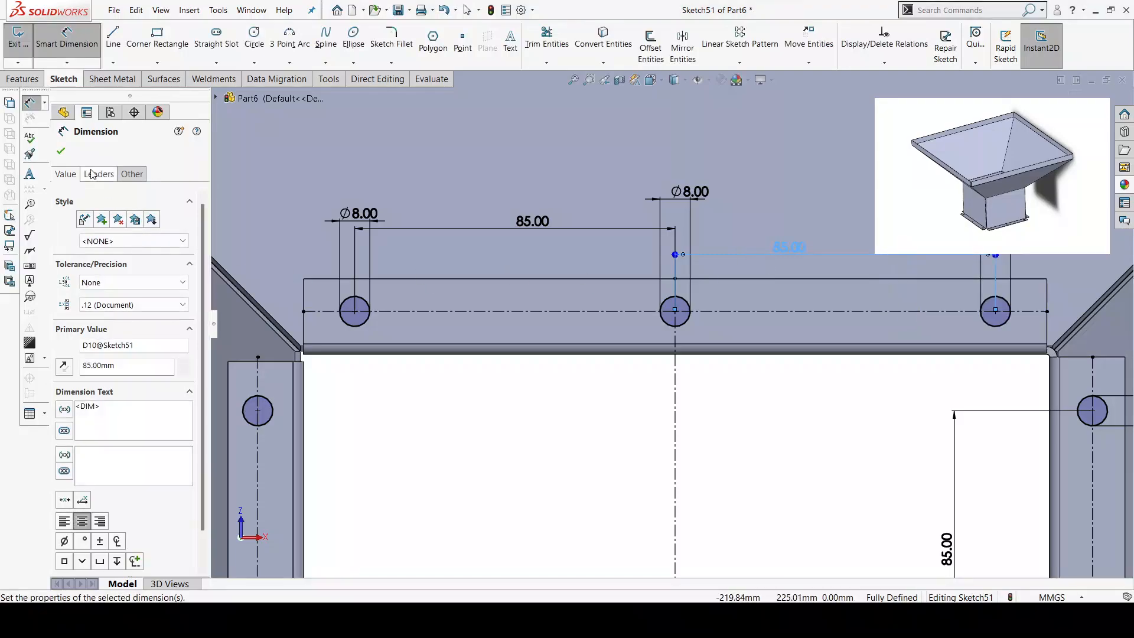
pyautogui.click(61, 150)
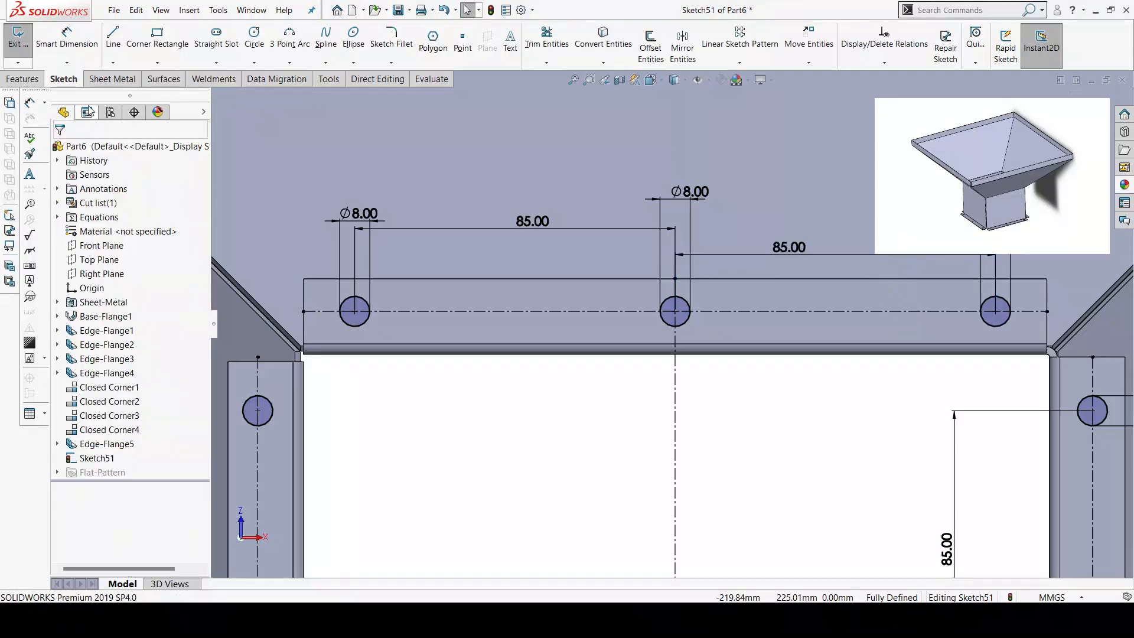
# - Sketch a horizontal construction line about 60 mm long from the left flange's middle circle centre into the opening
pyautogui.click(131, 93)
pyautogui.scroll(7, 525, 451)
pyautogui.scroll(-2, 670, 531)
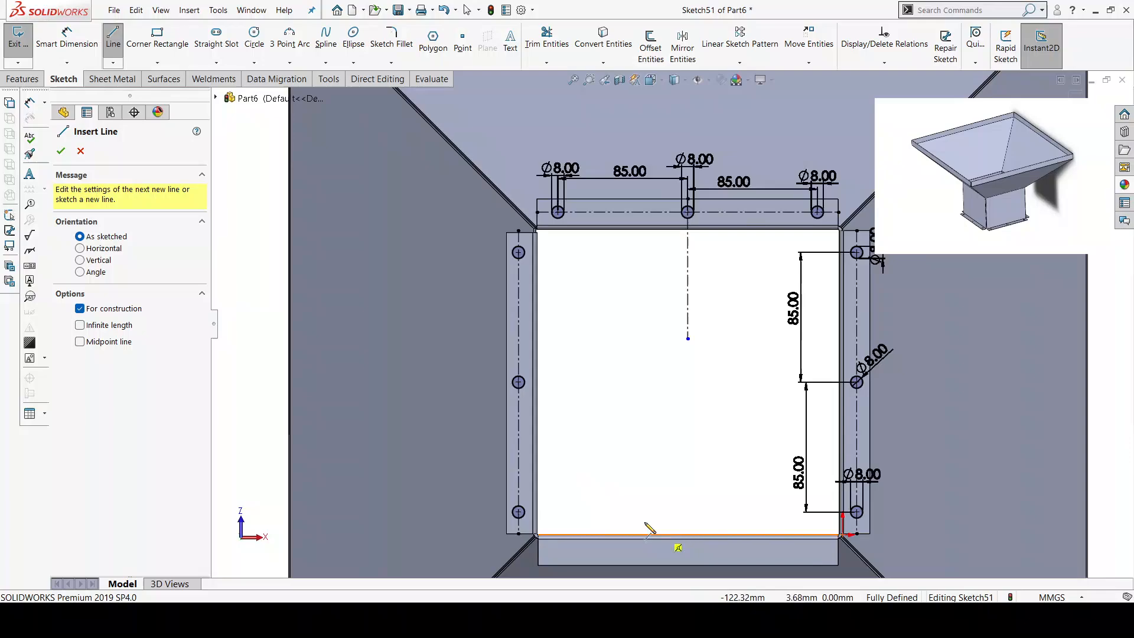
pyautogui.click(518, 382)
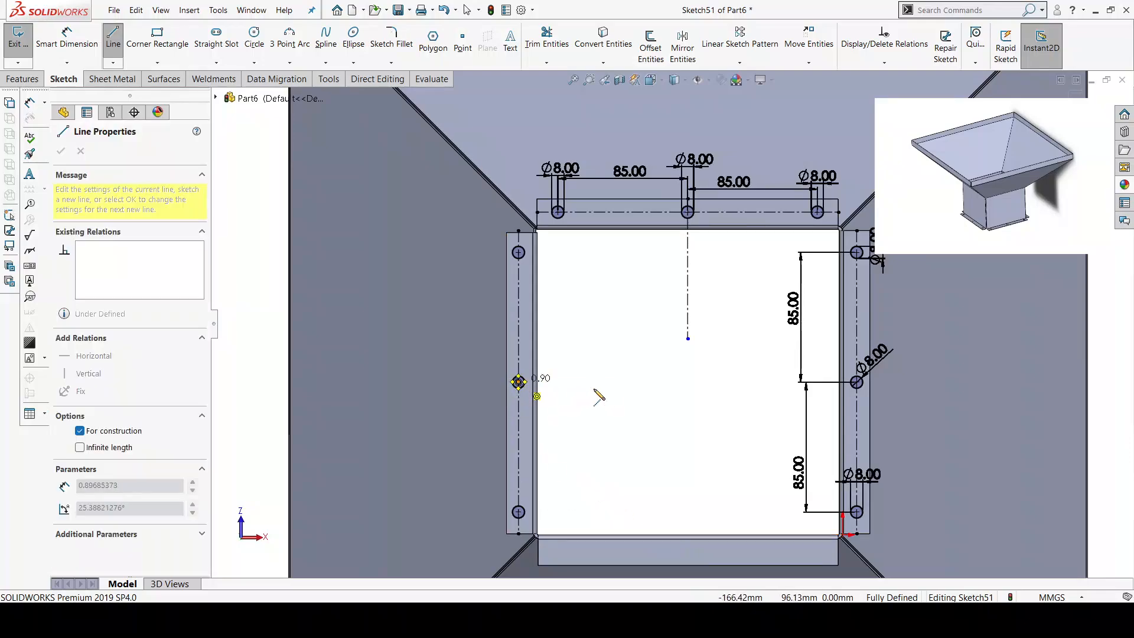
pyautogui.click(610, 383)
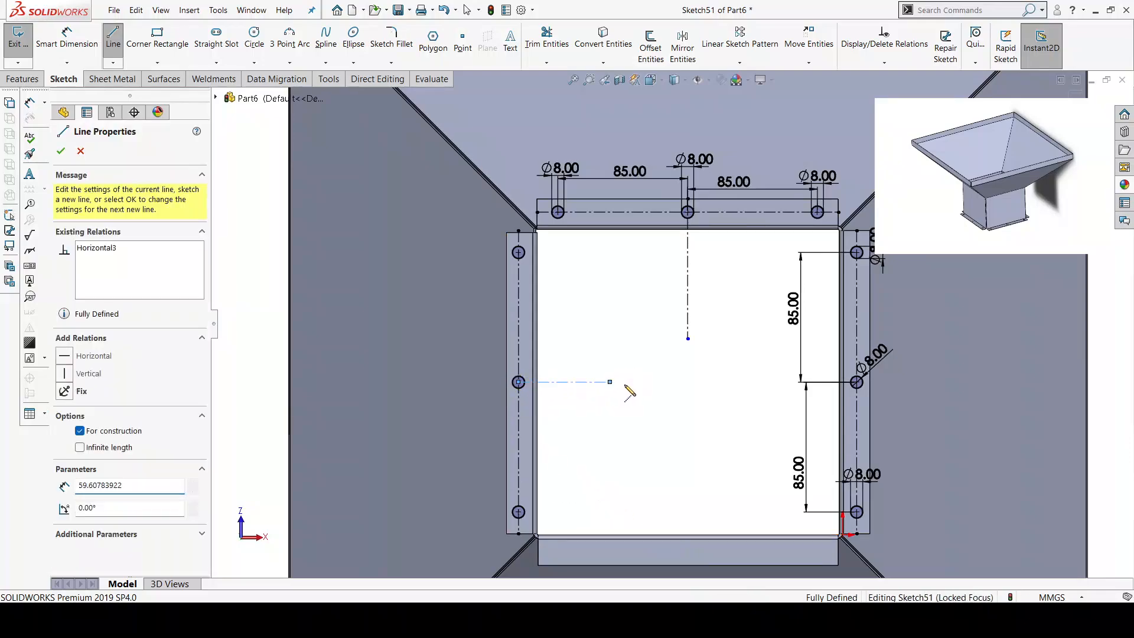
pyautogui.press('Escape')
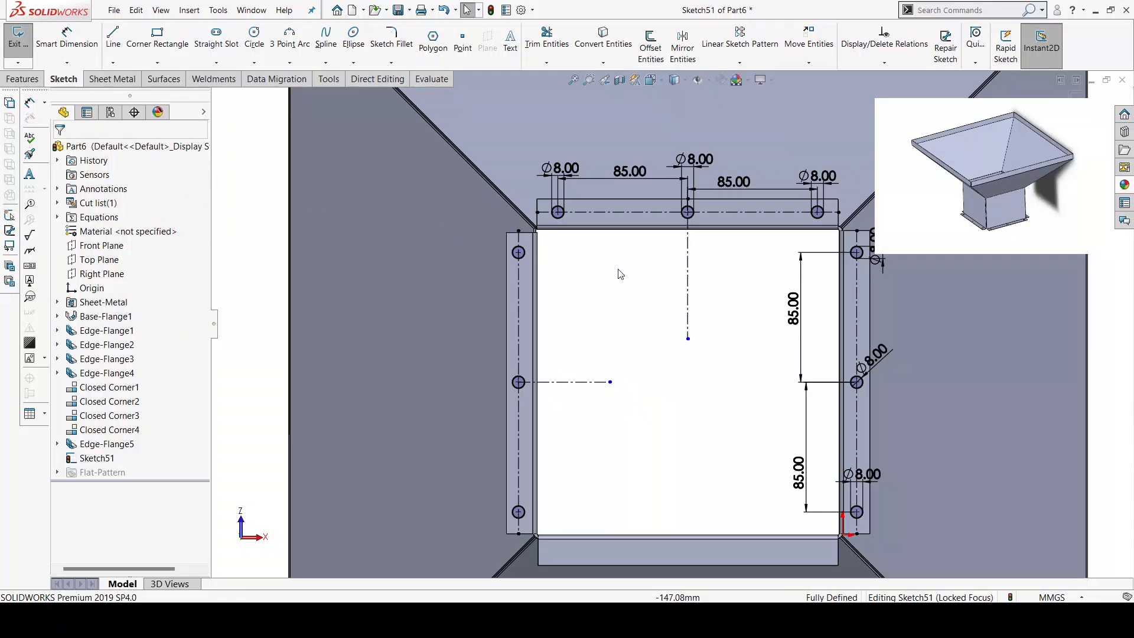
# - Mirror the upper flange's three circles and their centreline about the horizontal construction line onto the opposite flange
pyautogui.scroll(-1, 523, 133)
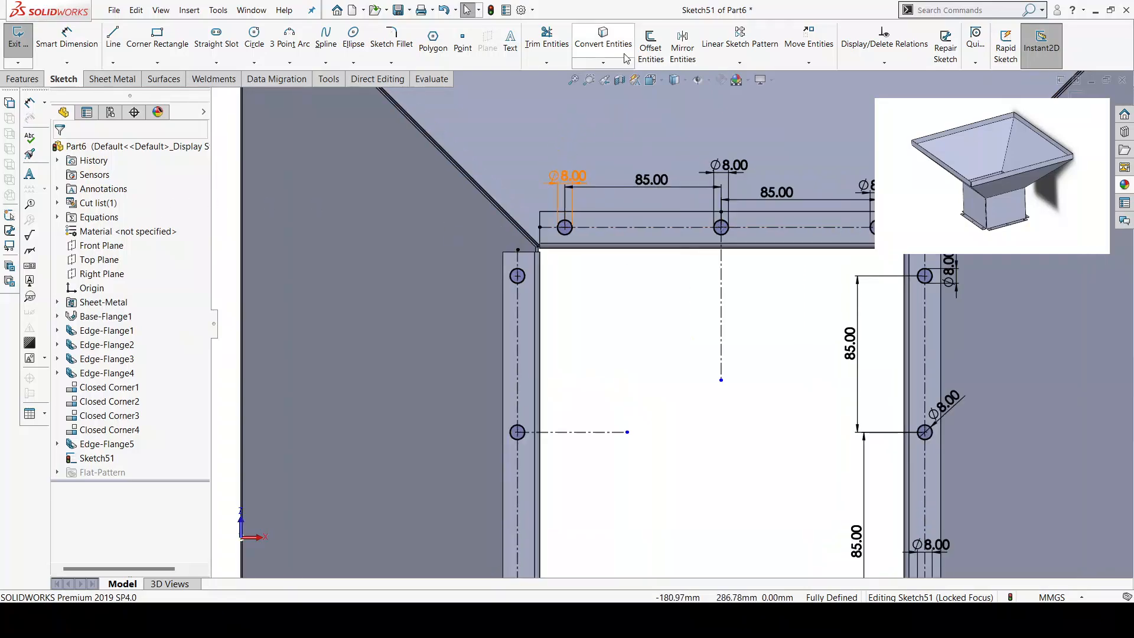
pyautogui.click(683, 47)
pyautogui.moveTo(510, 151); pyautogui.dragTo(873, 240)
pyautogui.click(107, 369)
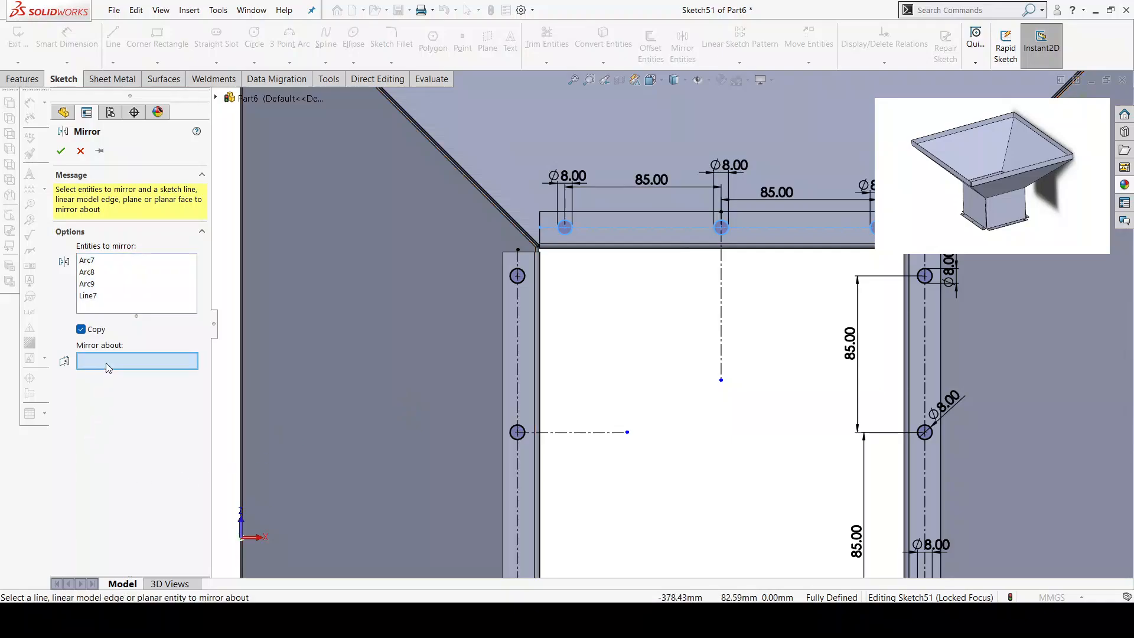
pyautogui.press('f')
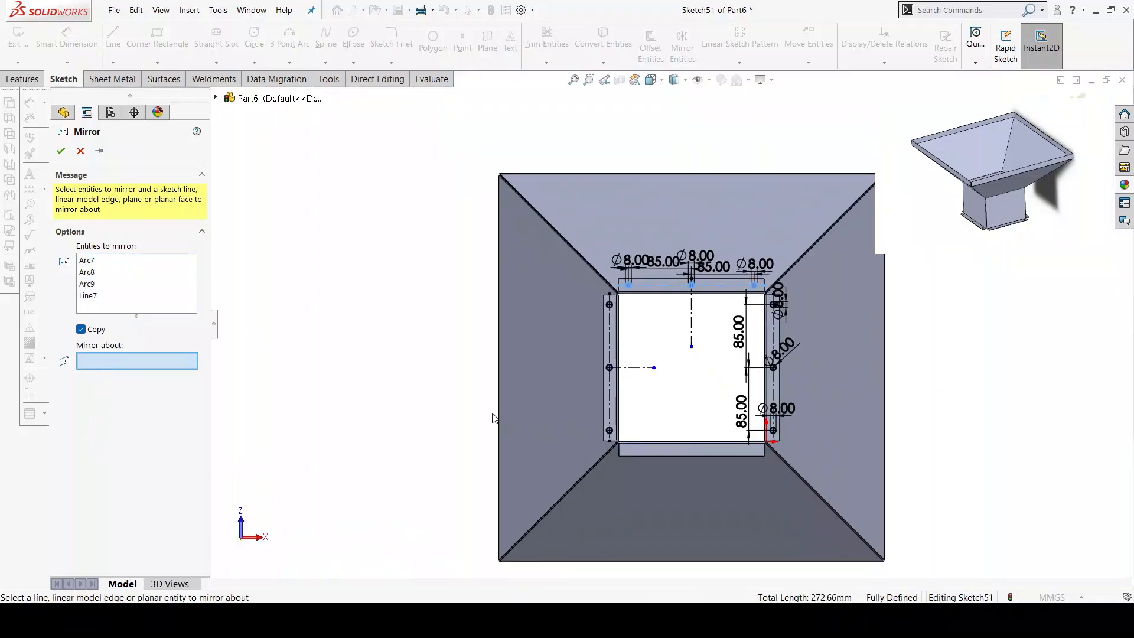
pyautogui.click(631, 368)
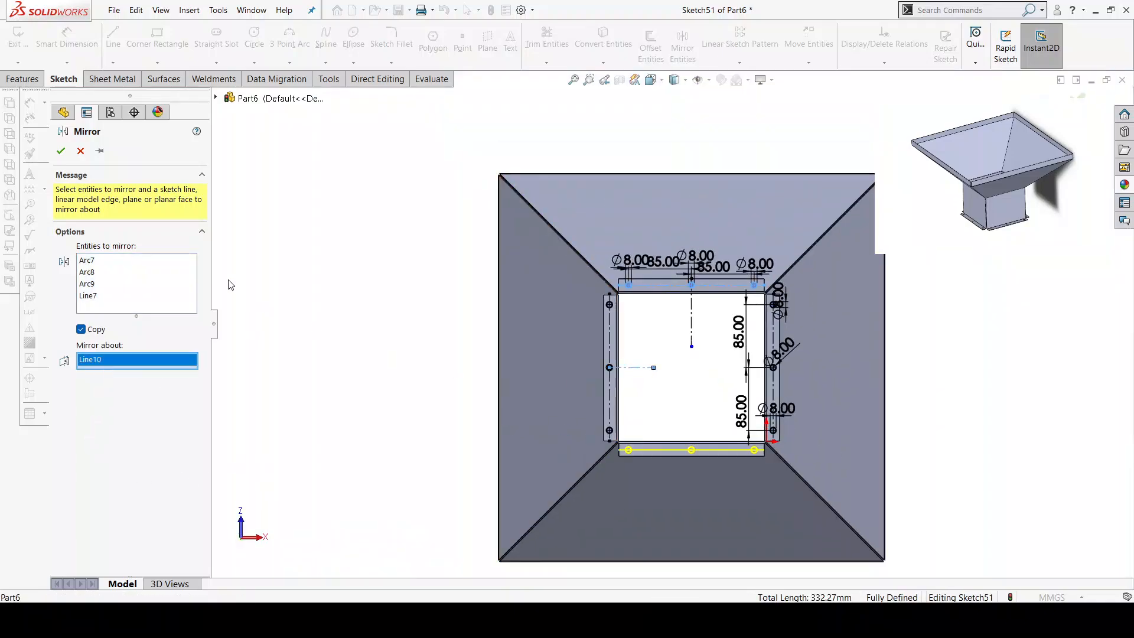
pyautogui.click(59, 152)
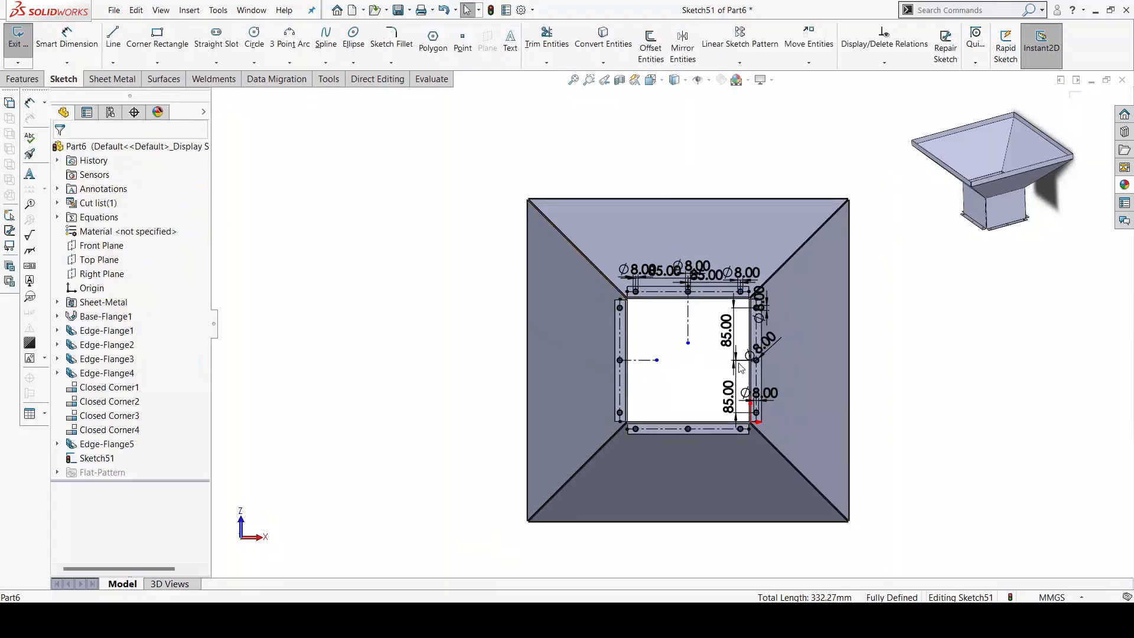
# - Cut the circles through all four bottom flanges with a blind Extruded Cut 3 mm deep
pyautogui.scroll(-5, 539, 348)
pyautogui.press('f')
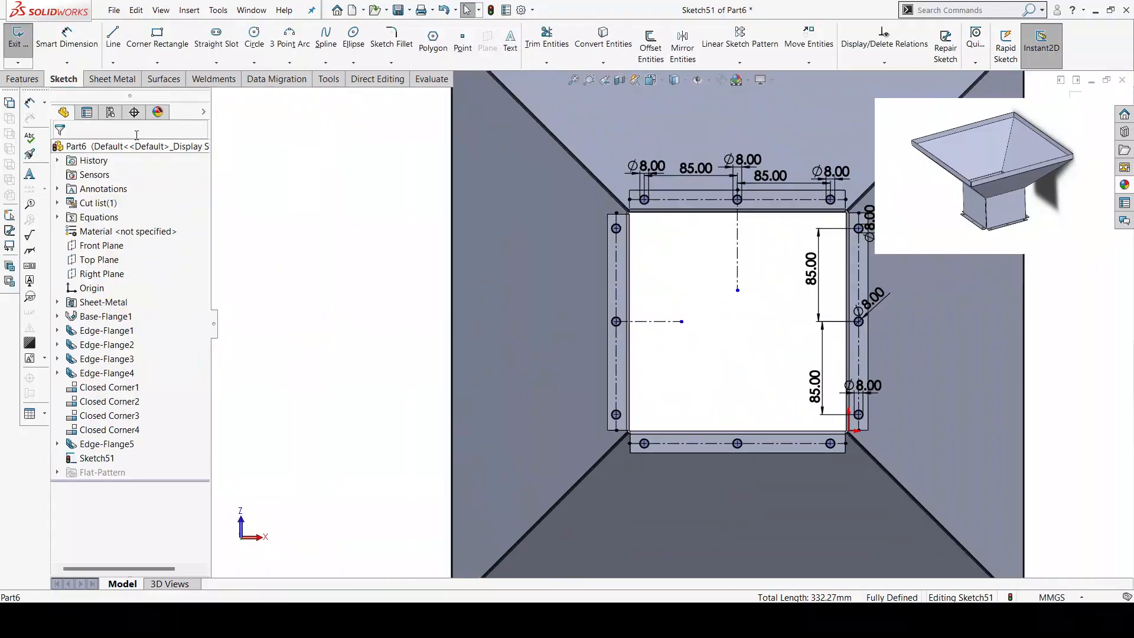
pyautogui.click(11, 80)
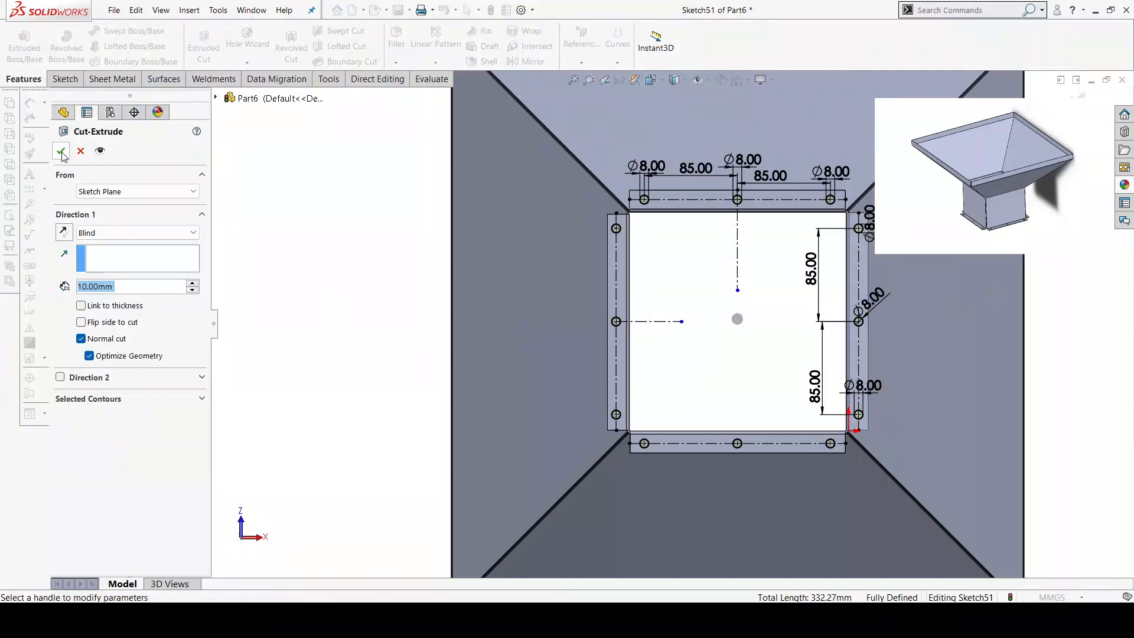
pyautogui.write('3')
pyautogui.press('Return')
pyautogui.click(62, 150)
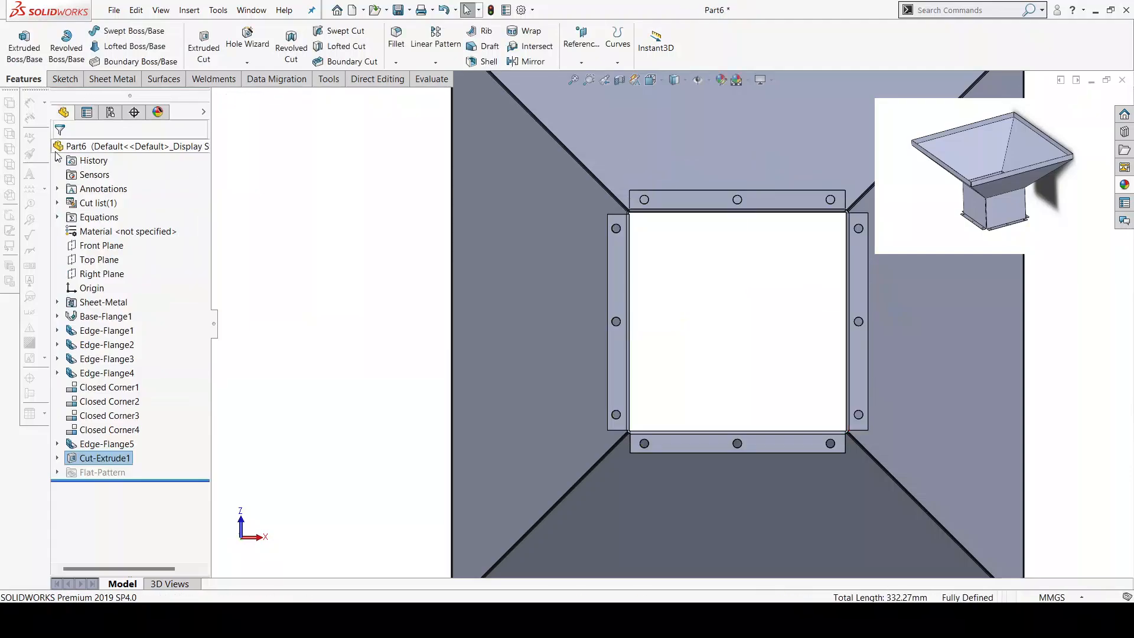
# - Assign Plain Carbon Steel as the hopper part's material
pyautogui.moveTo(714, 196)
pyautogui.mouseDown(button='middle')
pyautogui.moveTo(669, 311)
pyautogui.moveTo(554, 433)
pyautogui.moveTo(534, 375)
pyautogui.moveTo(484, 384)
pyautogui.moveTo(444, 426)
pyautogui.moveTo(384, 448)
pyautogui.moveTo(490, 357)
pyautogui.mouseUp(button='middle')
pyautogui.scroll(4, 706, 326)
pyautogui.scroll(-1, 841, 254)
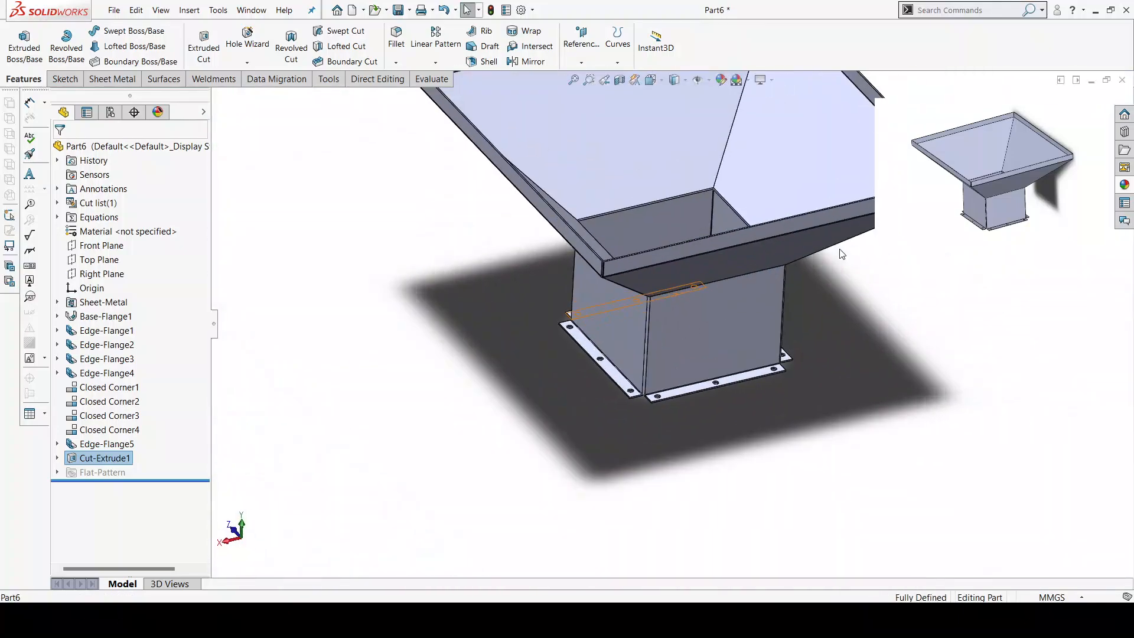
pyautogui.scroll(4, 844, 251)
pyautogui.scroll(-3, 853, 248)
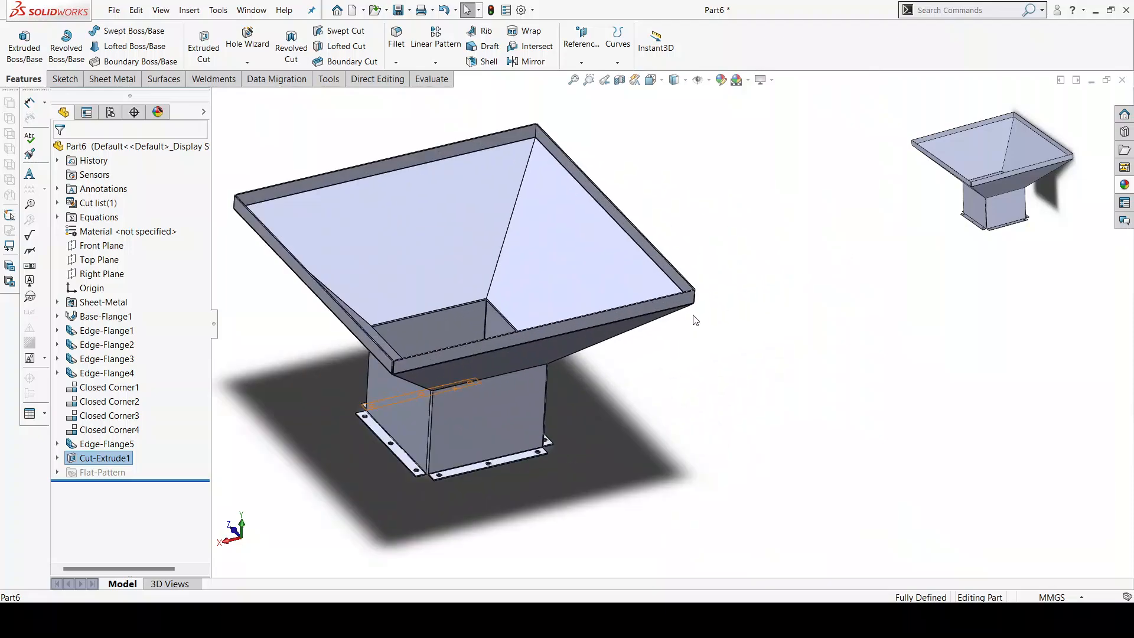
pyautogui.click(92, 231)
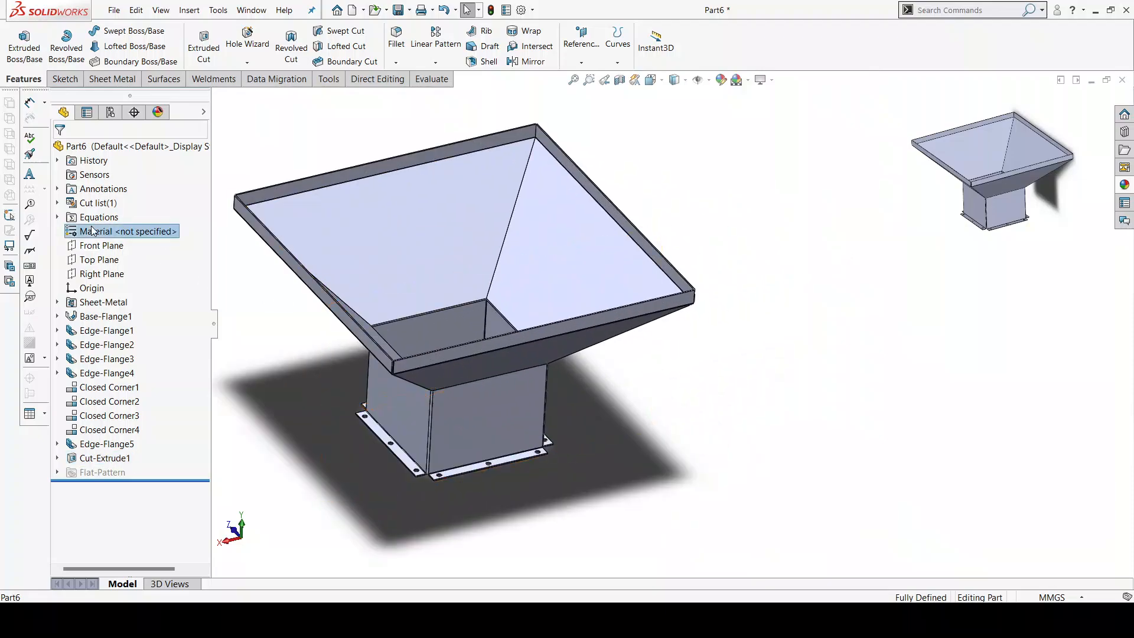
pyautogui.click(144, 288)
pyautogui.scroll(3, 666, 335)
pyautogui.scroll(-3, 655, 346)
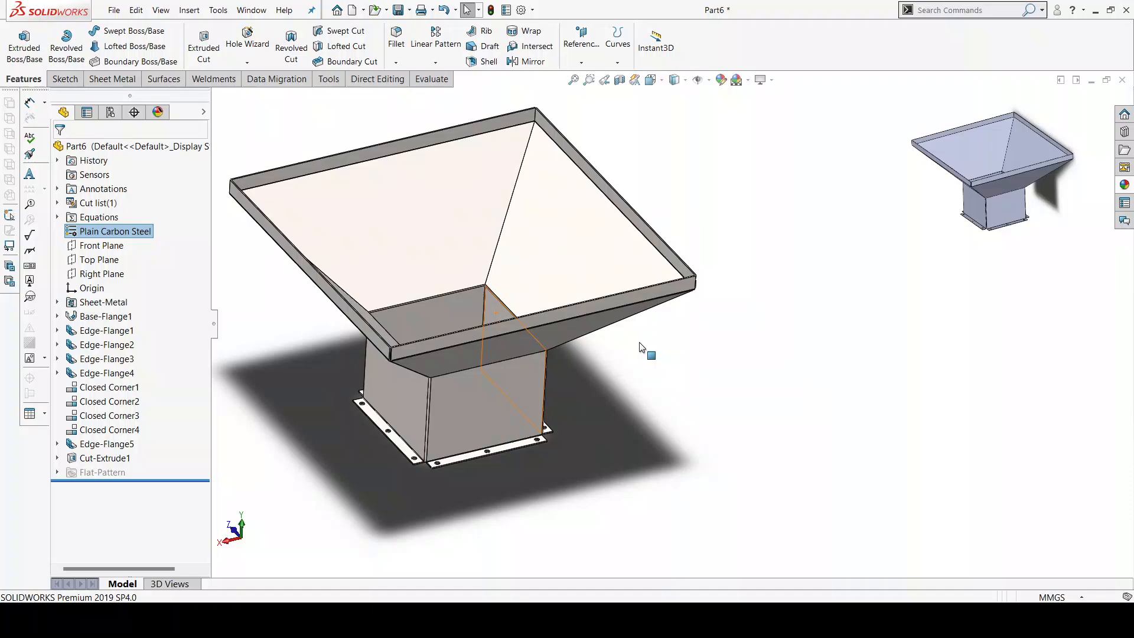
pyautogui.scroll(4, 644, 342)
pyautogui.moveTo(622, 319); pyautogui.dragTo(587, 339, button='middle')
pyautogui.scroll(3, 683, 305)
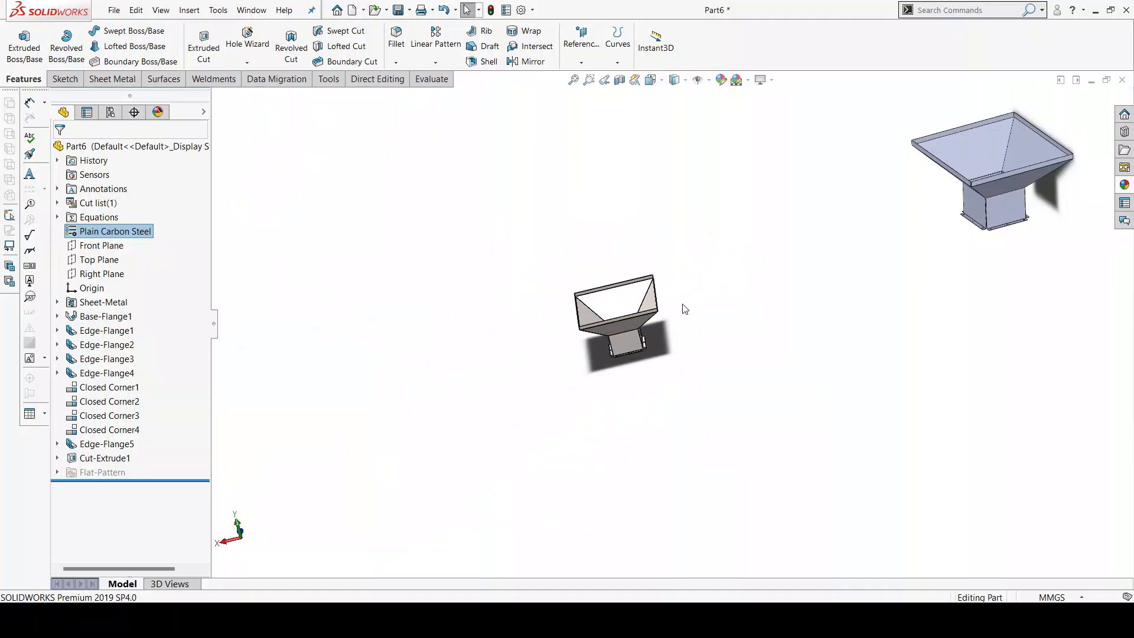
pyautogui.scroll(-5, 678, 319)
# - Add the hopper's fourth top edge to the 45° edge flange and create the rim with a 24 mm blind length
pyautogui.scroll(1, 635, 346)
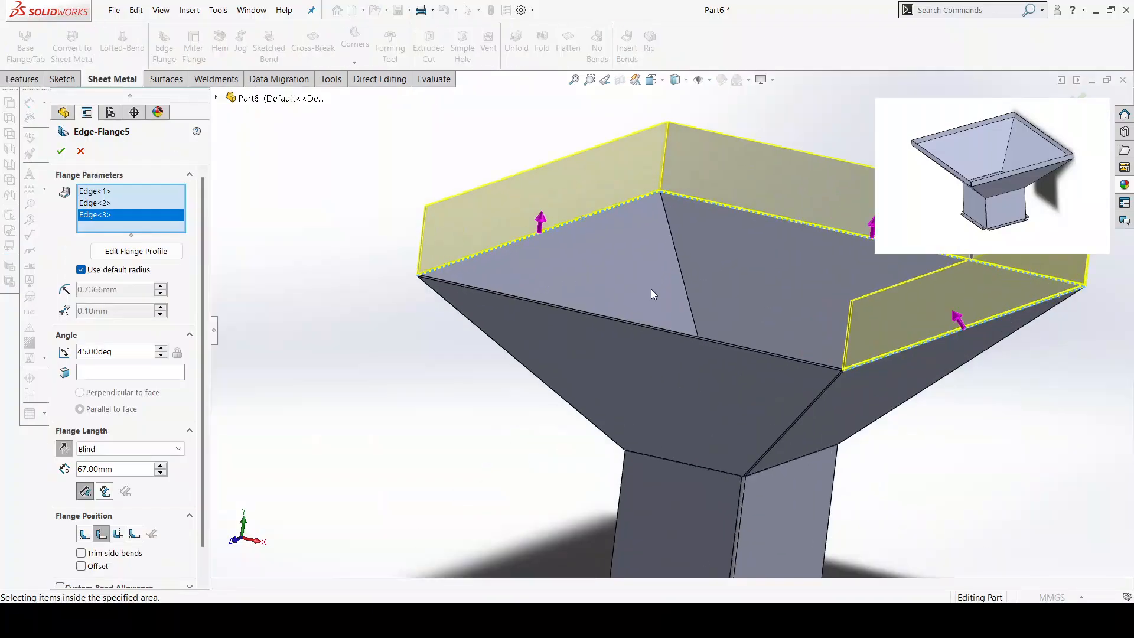
pyautogui.scroll(-2, 620, 310)
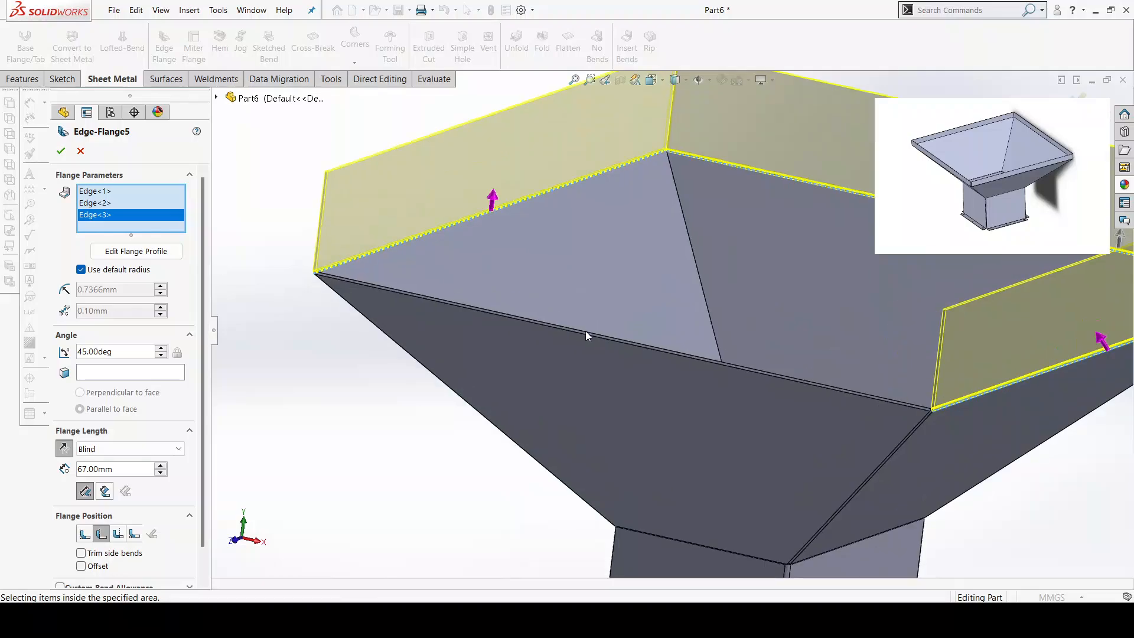
pyautogui.click(583, 334)
pyautogui.scroll(3, 675, 324)
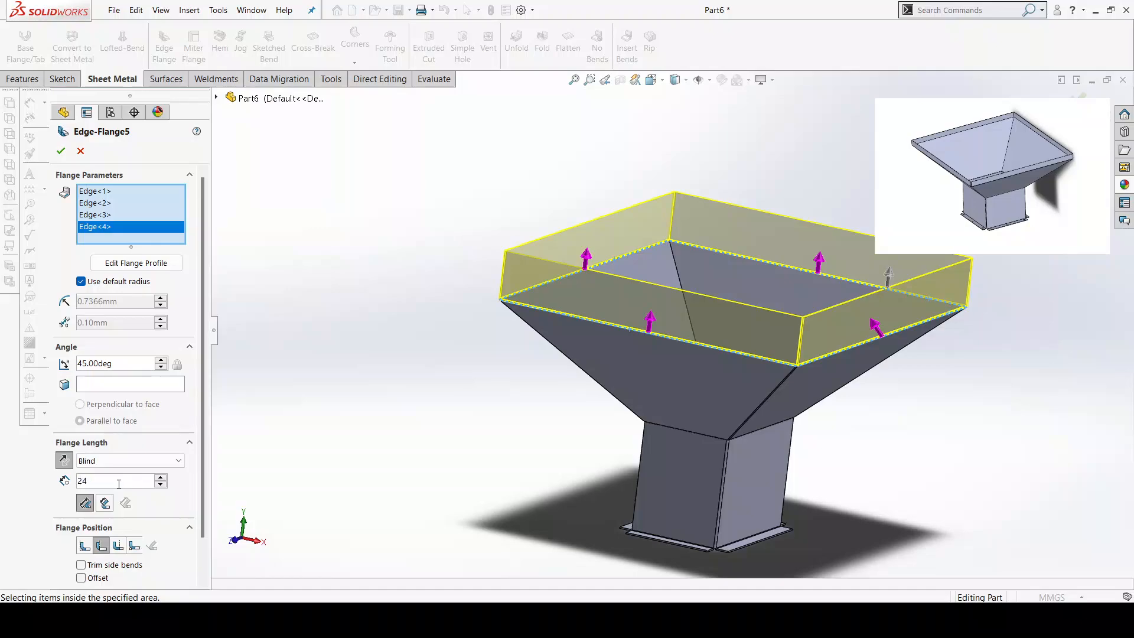
pyautogui.press('Return')
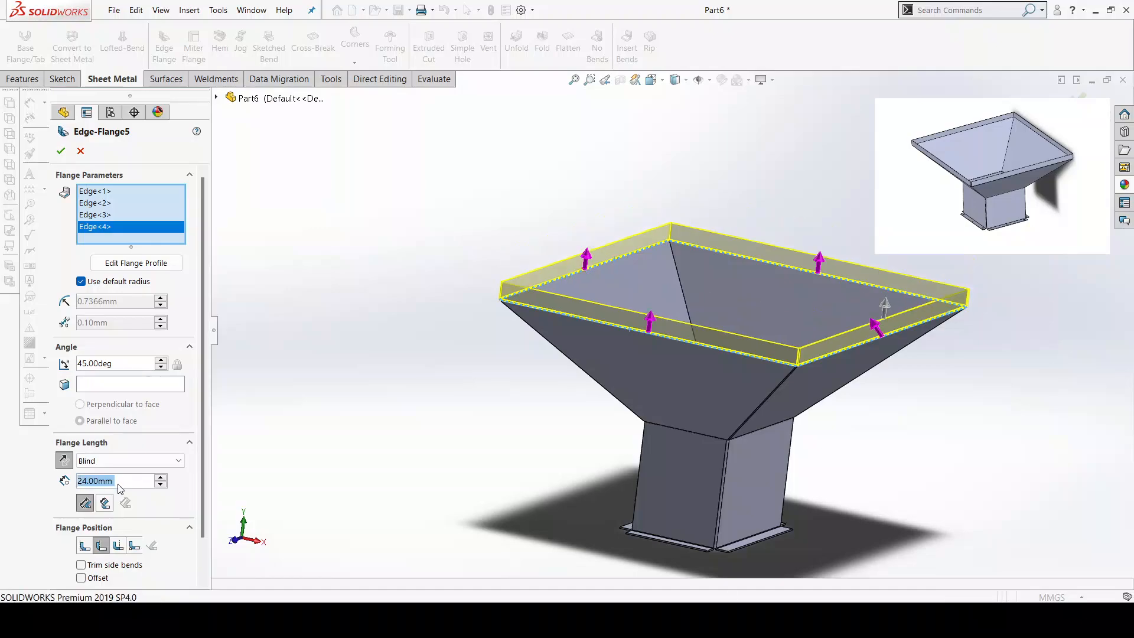
pyautogui.click(61, 152)
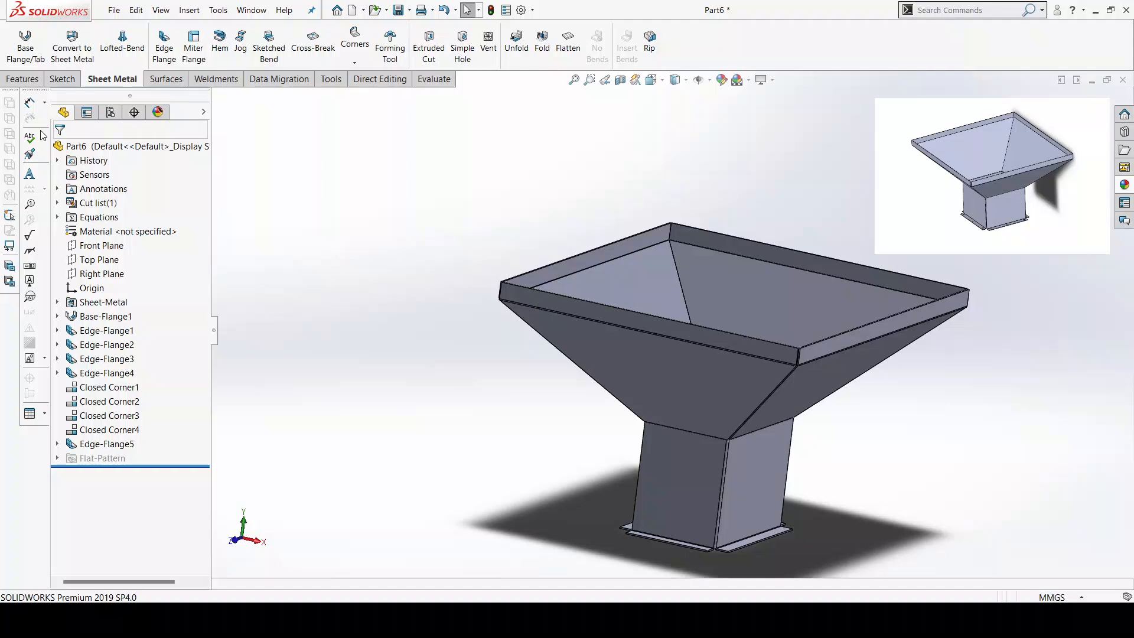
# - Examine the hopper from the side and above, including the corner joints of its top rim
pyautogui.scroll(3, 763, 275)
pyautogui.scroll(-6, 742, 339)
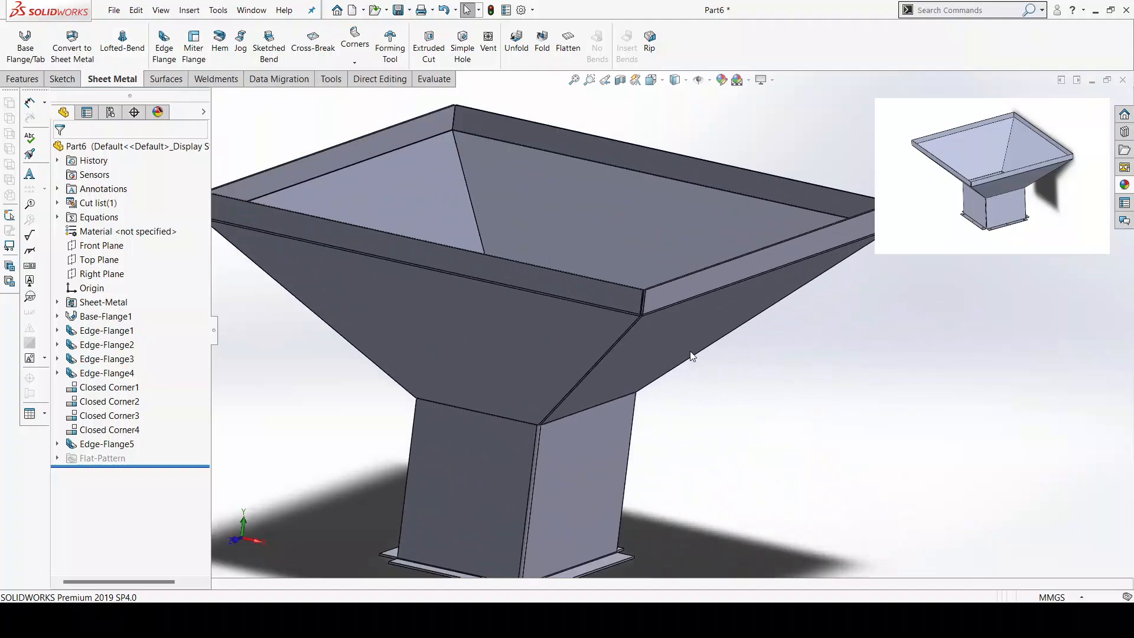
pyautogui.scroll(3, 686, 348)
pyautogui.scroll(-5, 682, 349)
pyautogui.scroll(4, 682, 349)
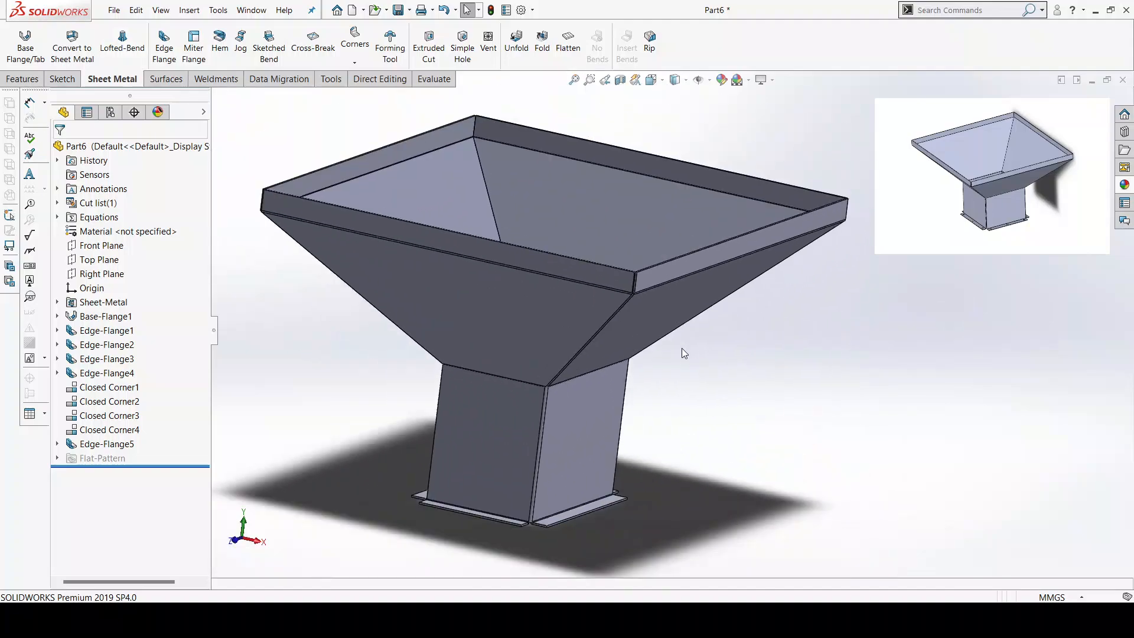
pyautogui.scroll(3, 649, 330)
pyautogui.moveTo(591, 289); pyautogui.dragTo(468, 254, button='middle')
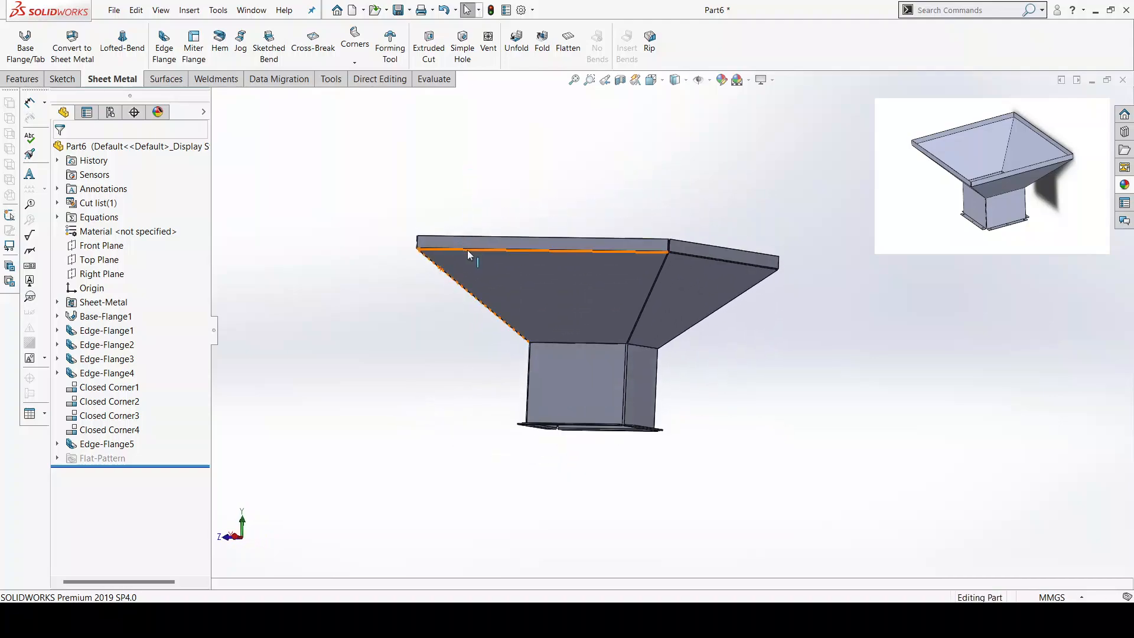
pyautogui.scroll(-4, 594, 348)
pyautogui.scroll(4, 618, 323)
pyautogui.moveTo(617, 324); pyautogui.dragTo(595, 376, button='middle')
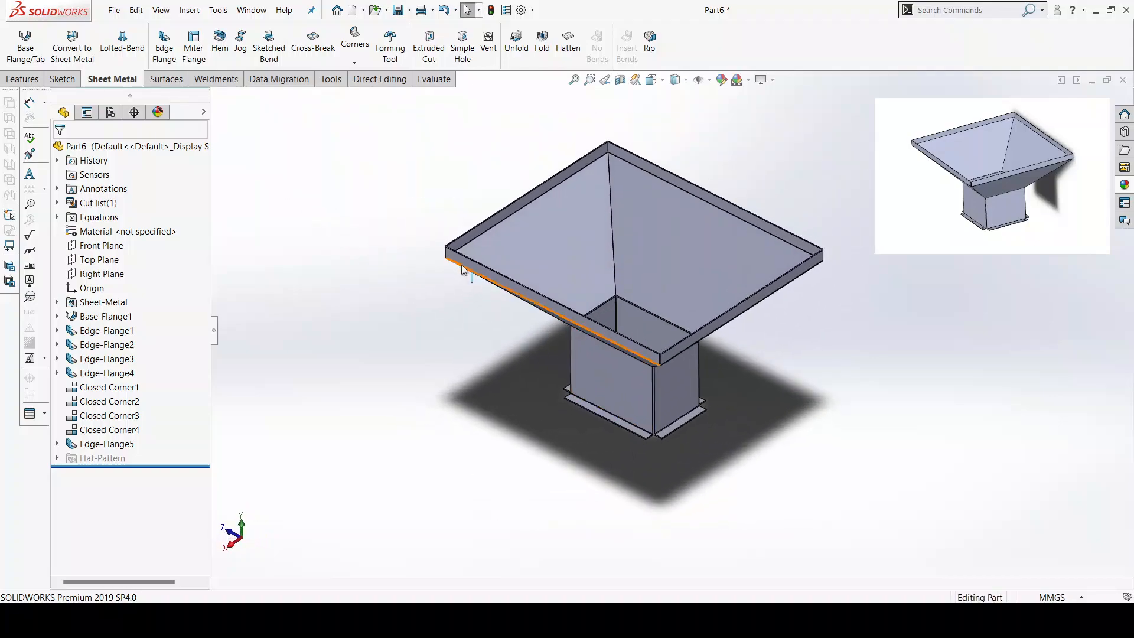
pyautogui.scroll(-6, 462, 270)
pyautogui.scroll(-2, 544, 252)
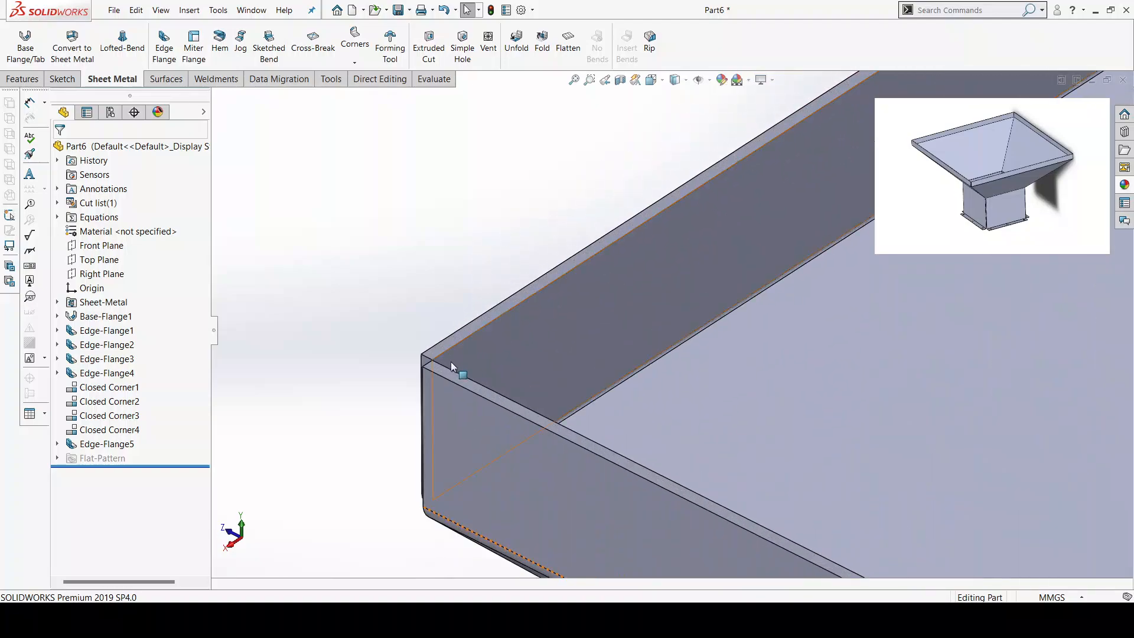
pyautogui.scroll(2, 450, 362)
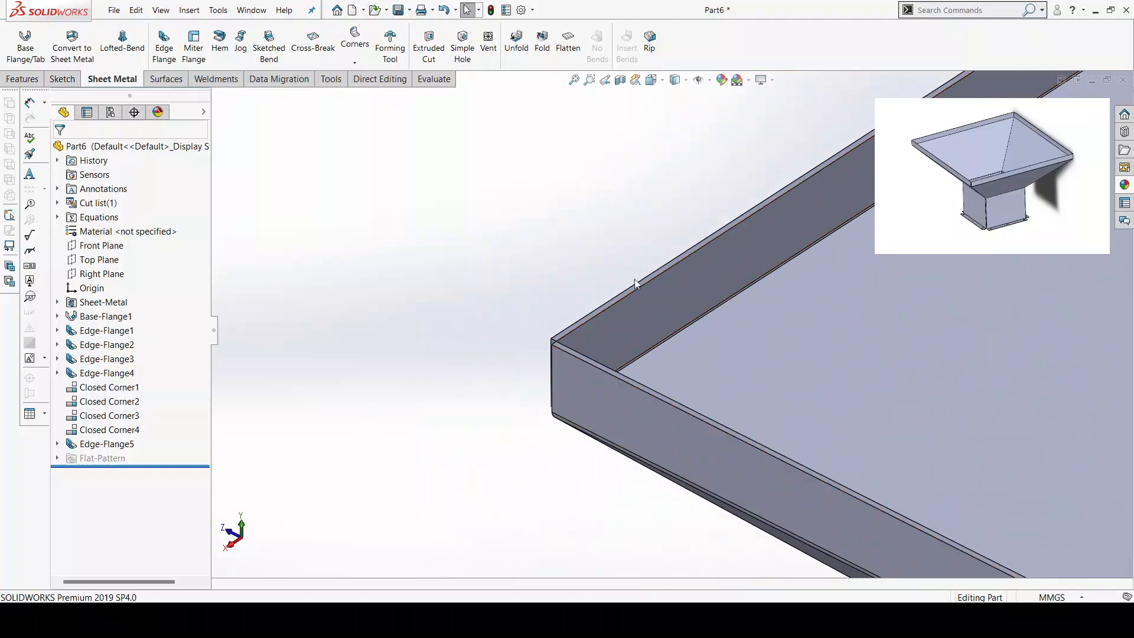
pyautogui.scroll(10, 813, 262)
pyautogui.scroll(-4, 826, 333)
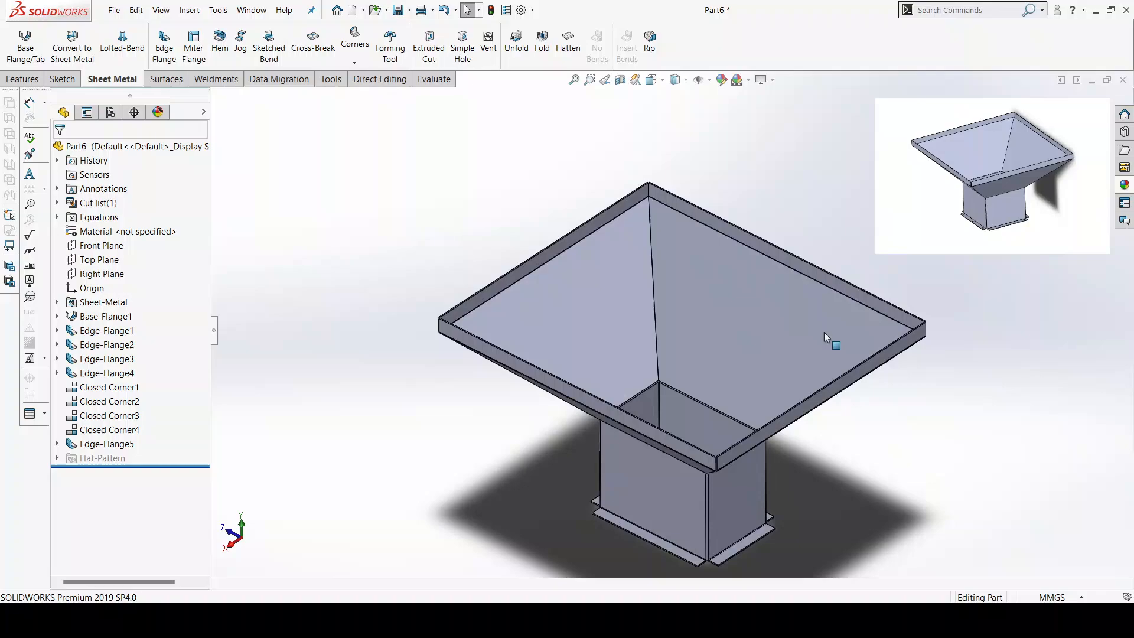
pyautogui.scroll(-4, 813, 422)
pyautogui.scroll(8, 692, 407)
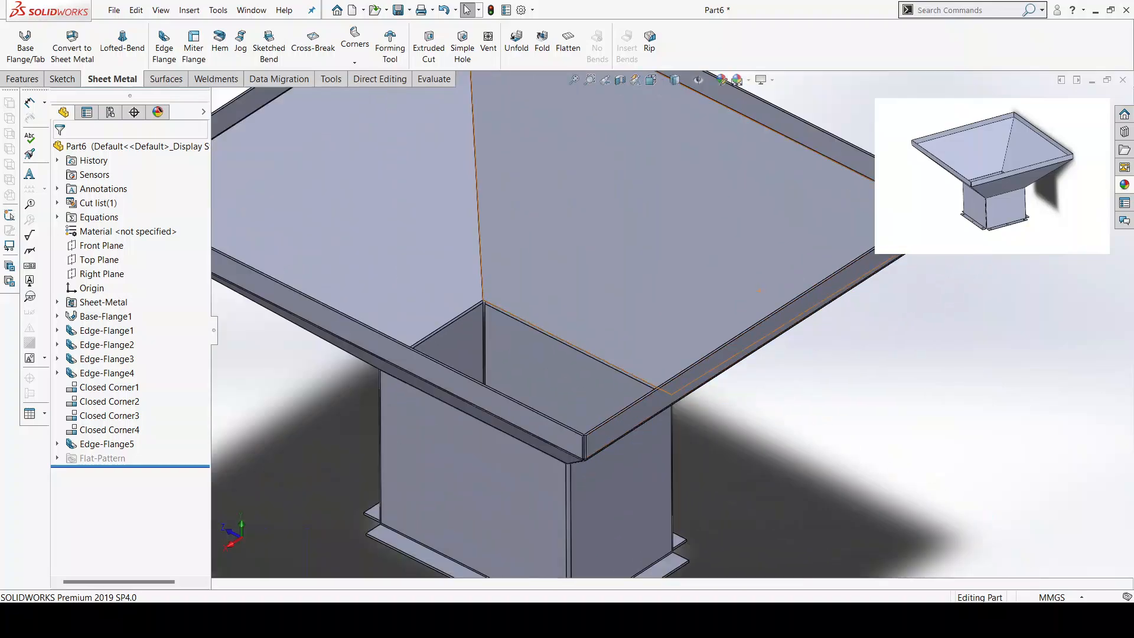
pyautogui.scroll(-3, 827, 191)
pyautogui.scroll(4, 827, 192)
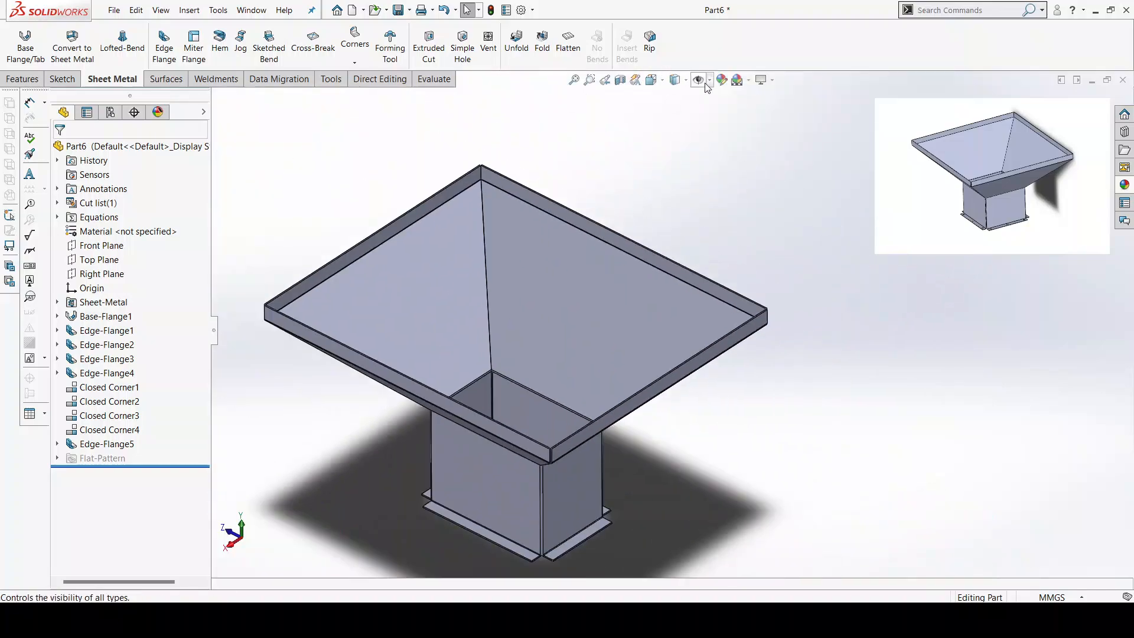
# - Change the scene to a plain white background
pyautogui.click(755, 121)
pyautogui.scroll(-3, 516, 413)
pyautogui.scroll(4, 520, 423)
pyautogui.moveTo(574, 480); pyautogui.dragTo(582, 118, button='middle')
pyautogui.scroll(-1, 608, 458)
pyautogui.scroll(-6, 638, 278)
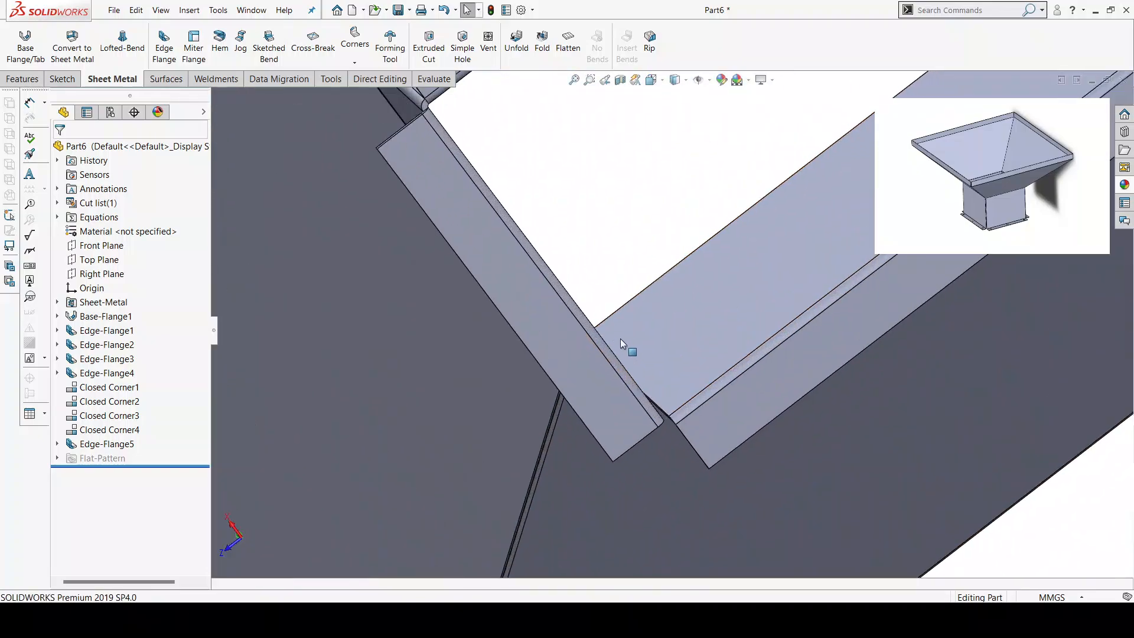
# - Examine the hopper's four bottom flanges and the gaps at their corners, viewed normal to a flange face
pyautogui.click(523, 288)
pyautogui.hotkey('ctrl', '8')
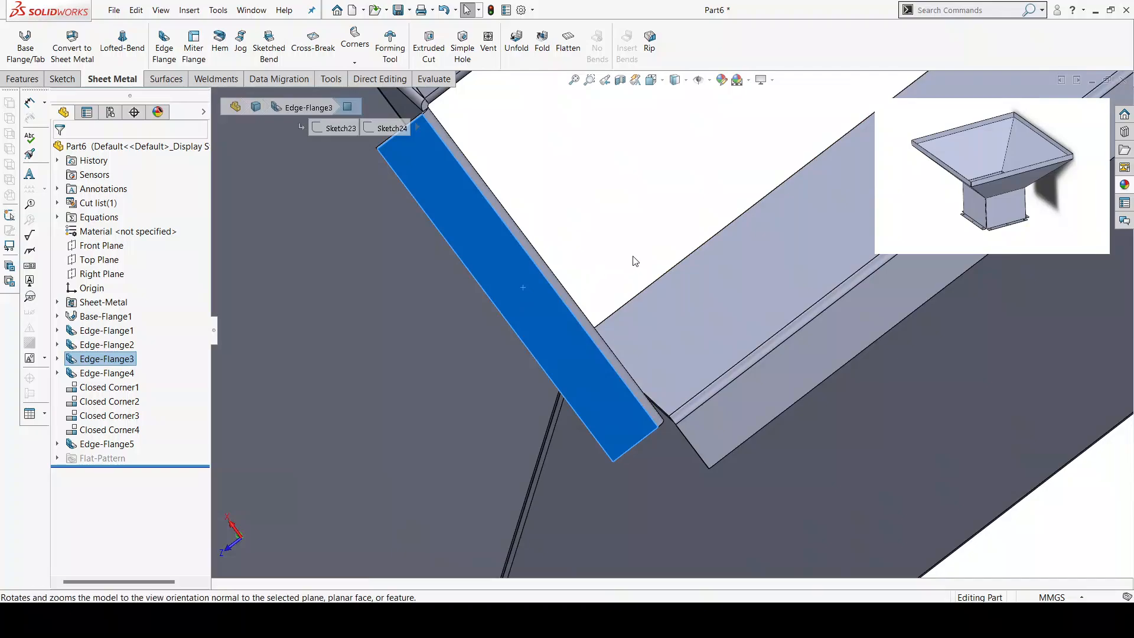
pyautogui.scroll(-5, 677, 270)
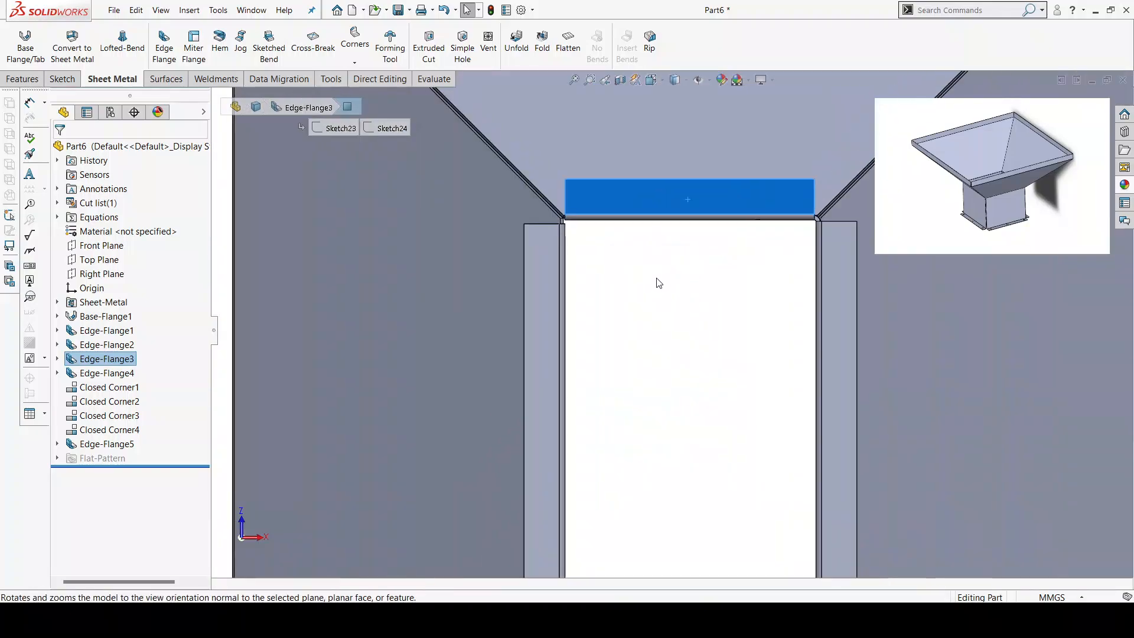
pyautogui.scroll(5, 648, 290)
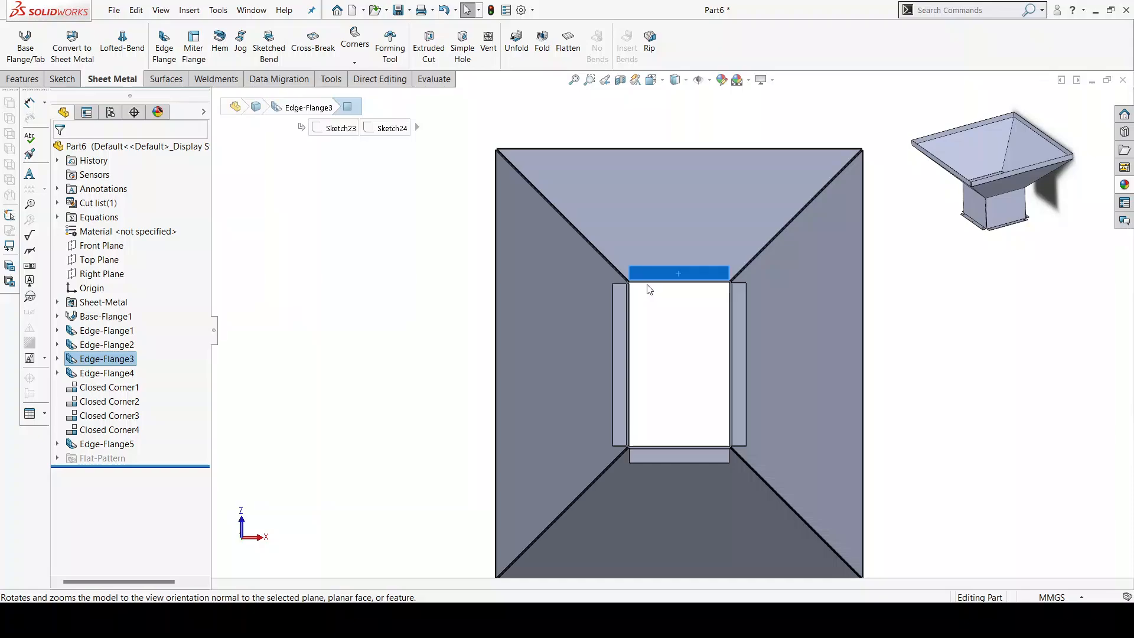
pyautogui.scroll(-3, 646, 296)
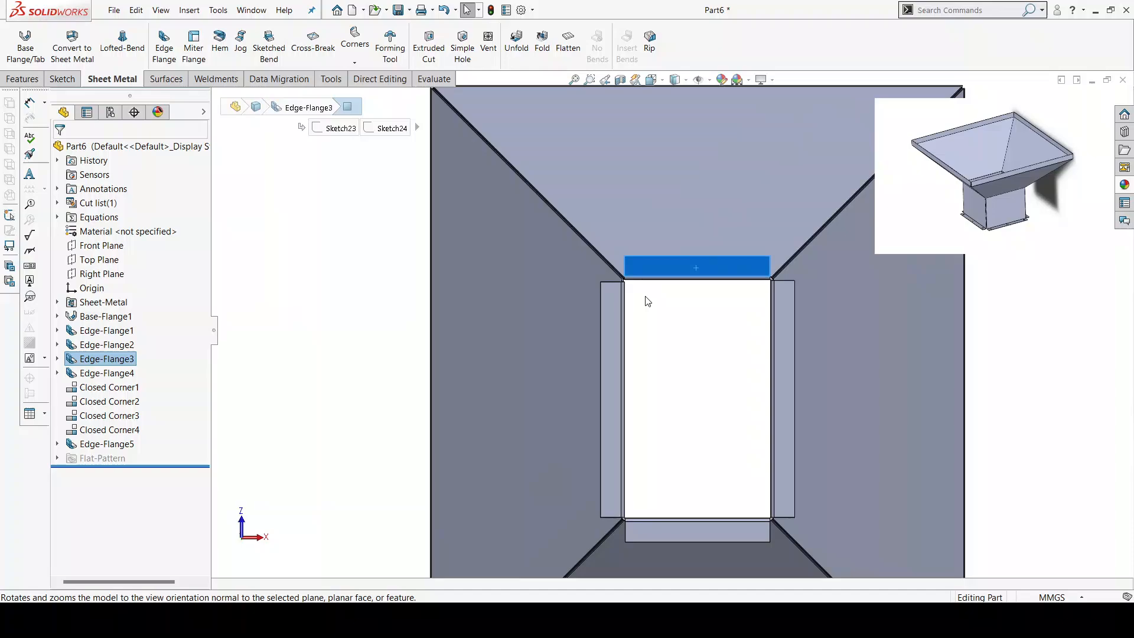
pyautogui.scroll(4, 638, 310)
pyautogui.scroll(-3, 637, 315)
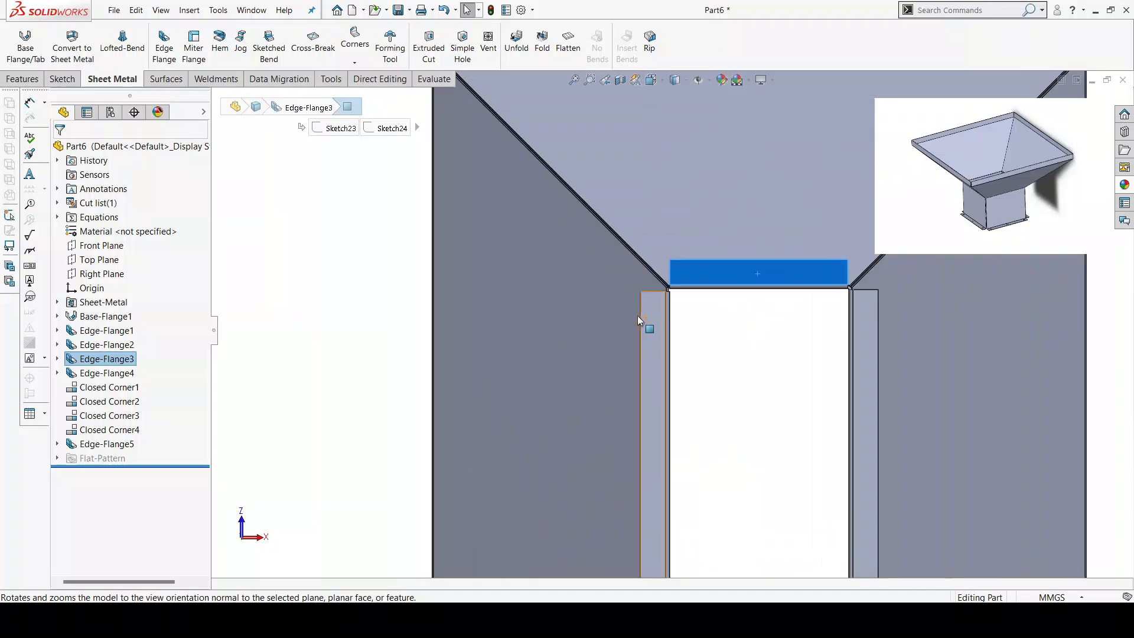
pyautogui.scroll(2, 659, 320)
pyautogui.scroll(2, 662, 321)
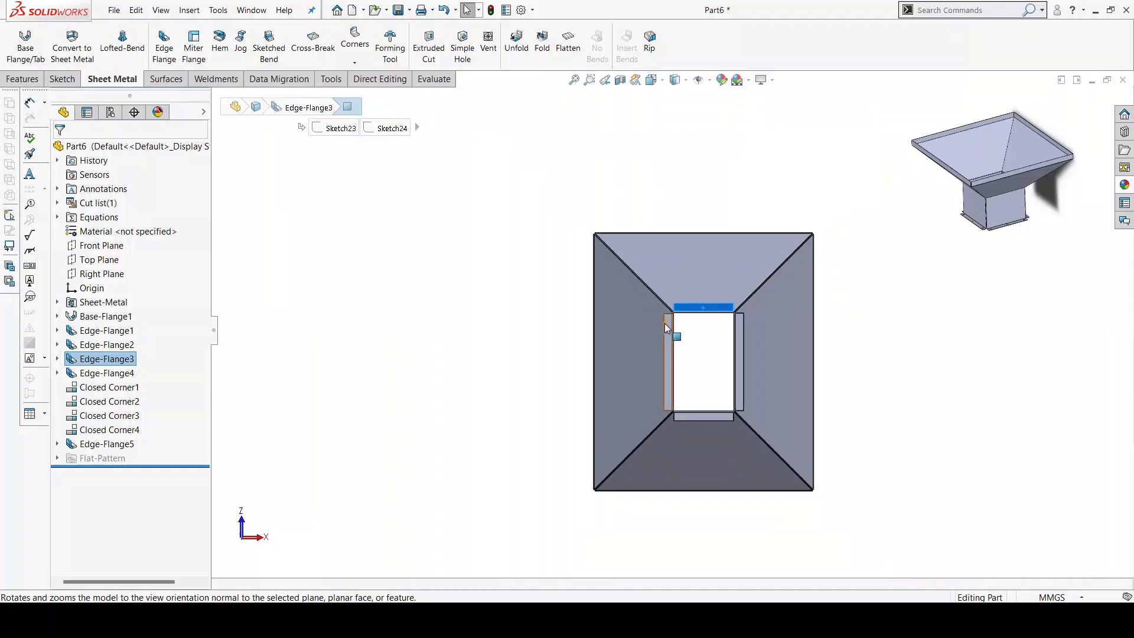
pyautogui.scroll(-4, 738, 342)
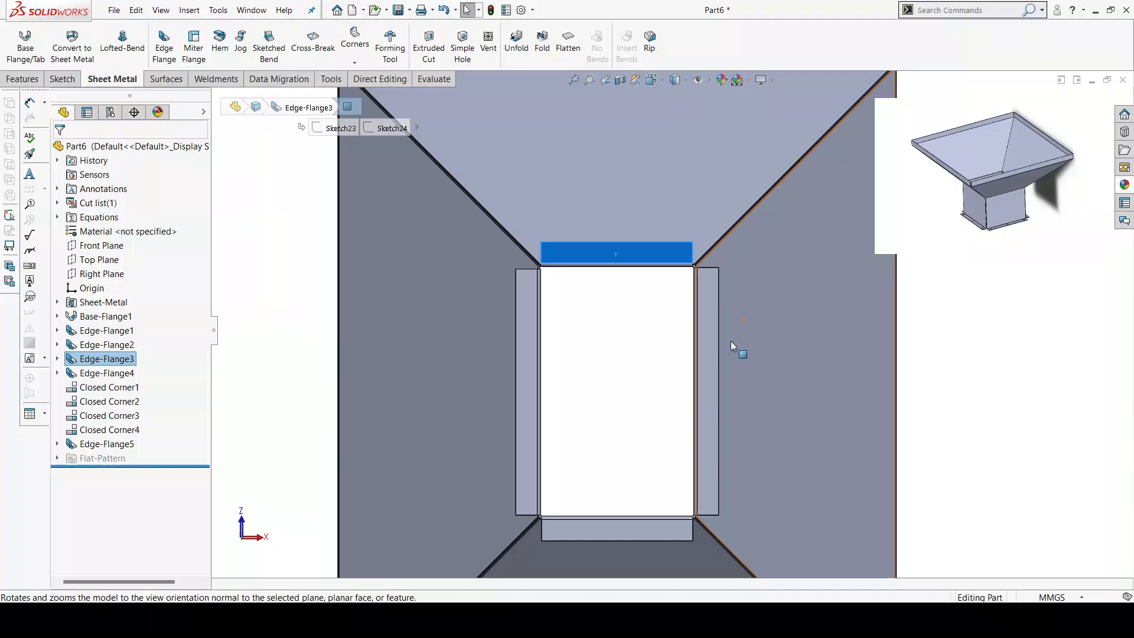
pyautogui.scroll(-3, 723, 345)
pyautogui.scroll(2, 720, 346)
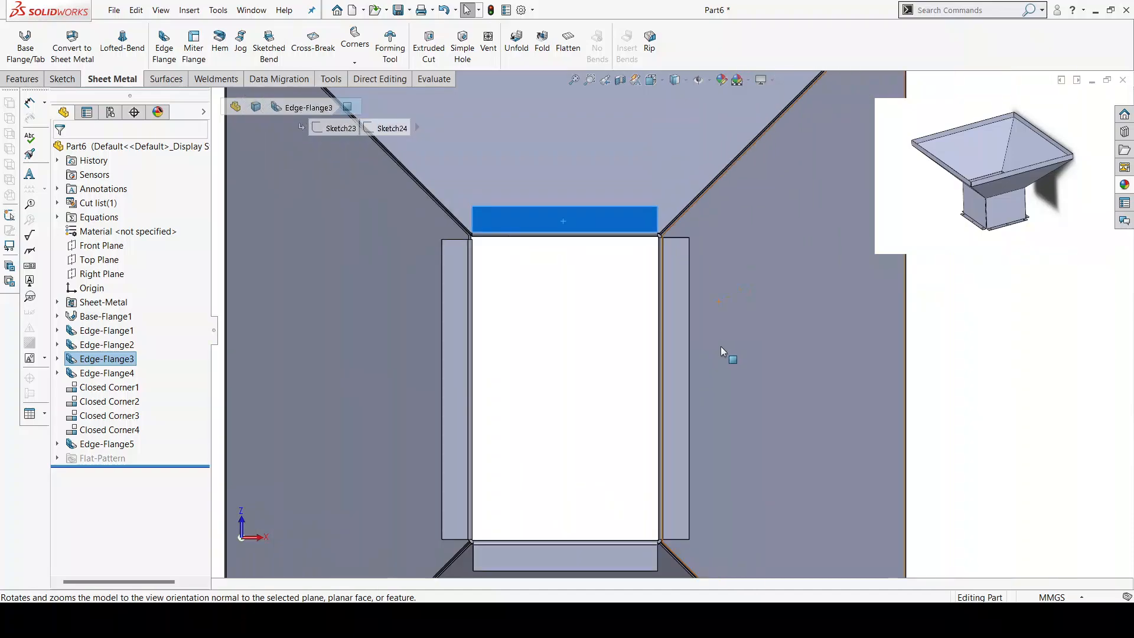
pyautogui.scroll(4, 590, 311)
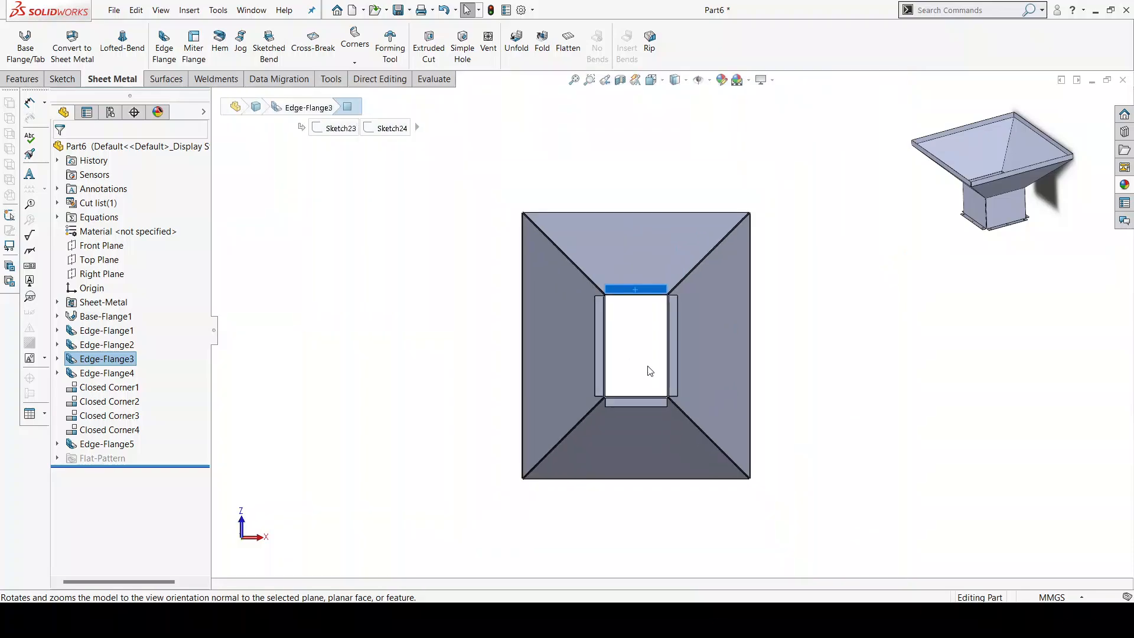
pyautogui.scroll(-2, 650, 370)
pyautogui.scroll(-2, 683, 340)
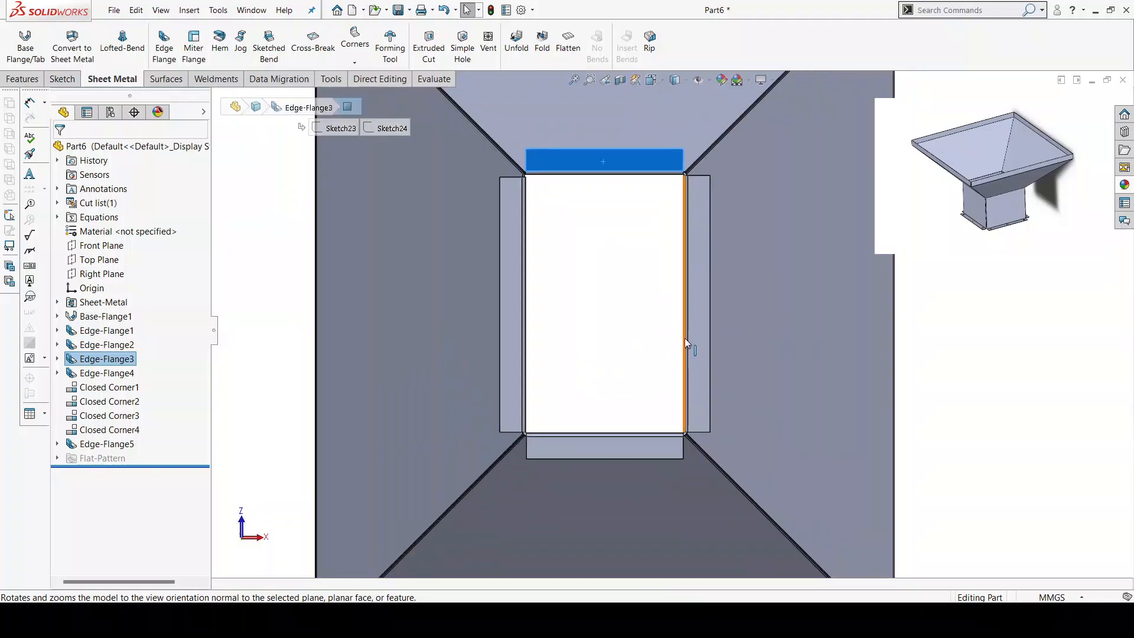
pyautogui.scroll(3, 685, 337)
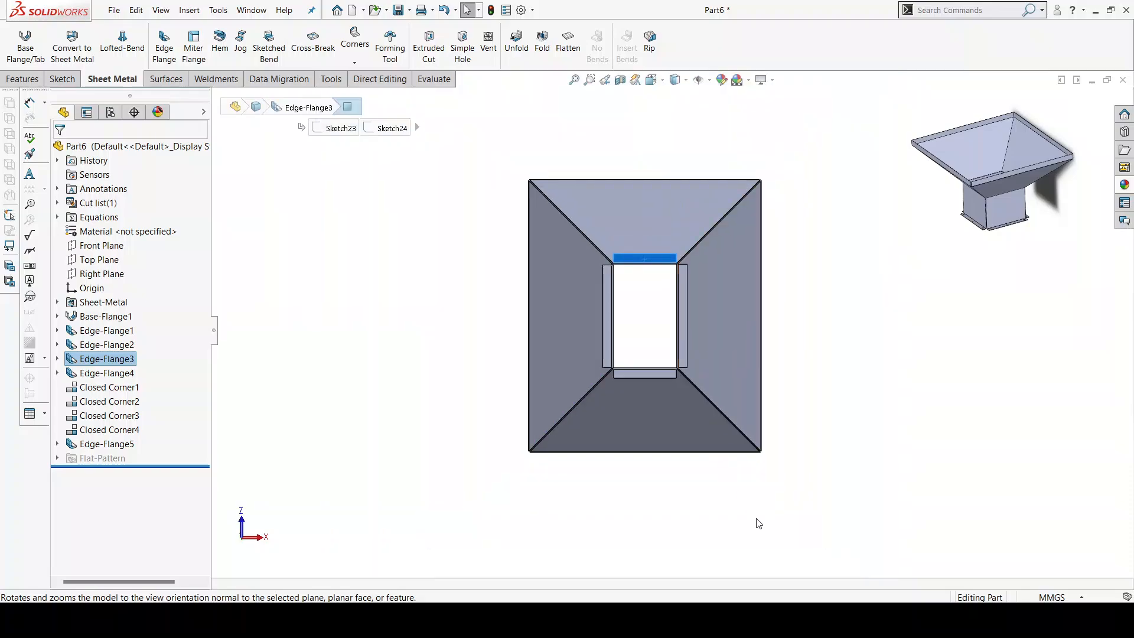
pyautogui.scroll(-5, 688, 298)
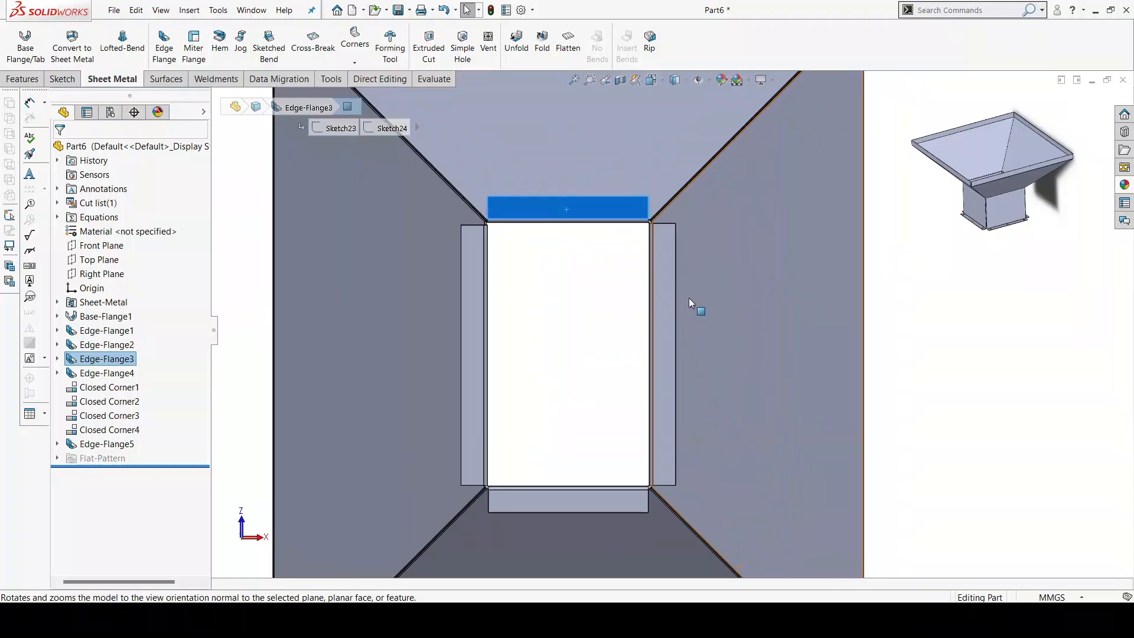
pyautogui.scroll(-2, 679, 298)
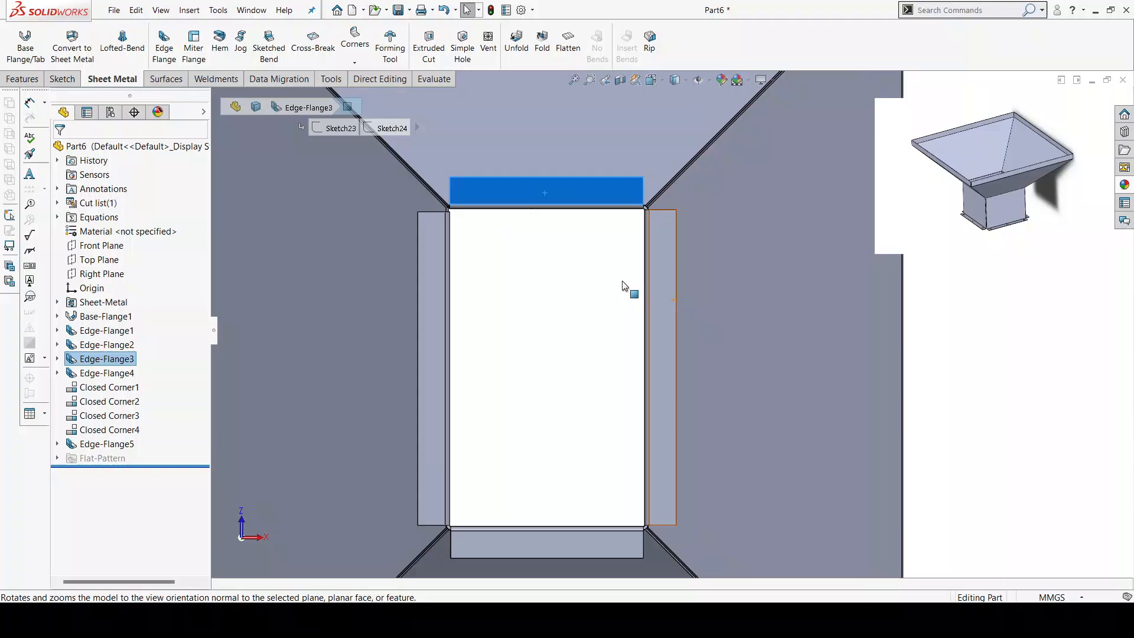